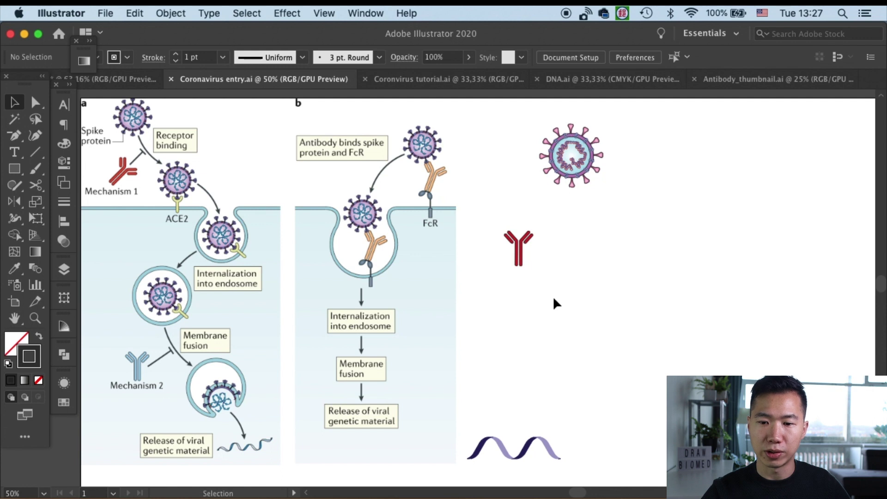
Draw a straight horizontal line beside the virus and give it a 6 pt stroke.
left_click(37, 153)
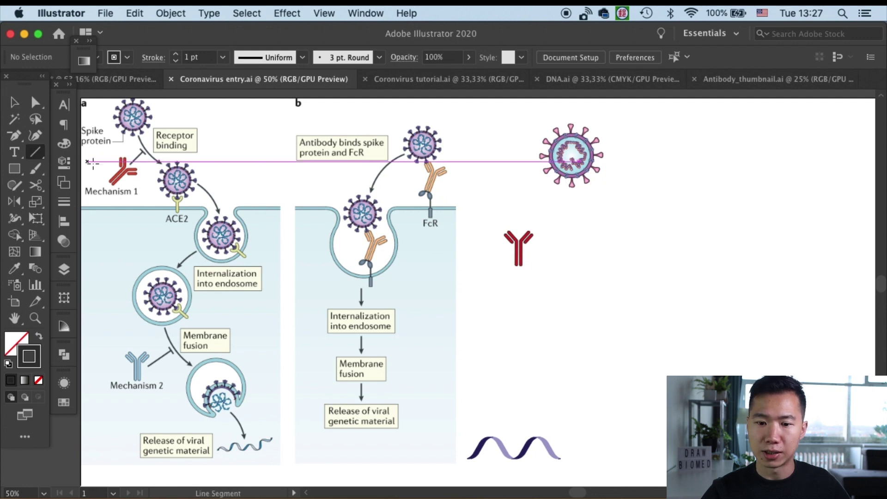
mouse_move(607, 395)
left_mouse_down()
mouse_move(607, 220)
mouse_move(795, 207)
left_mouse_up()
key("super+z")
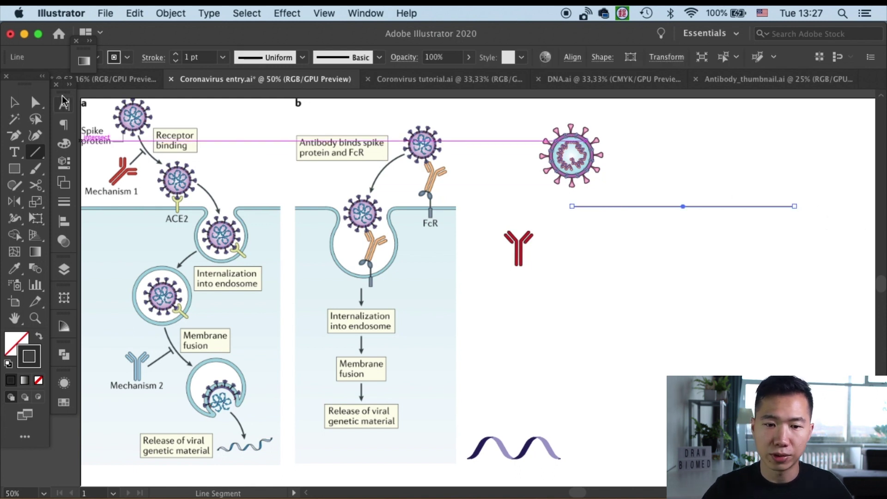
left_click(223, 56)
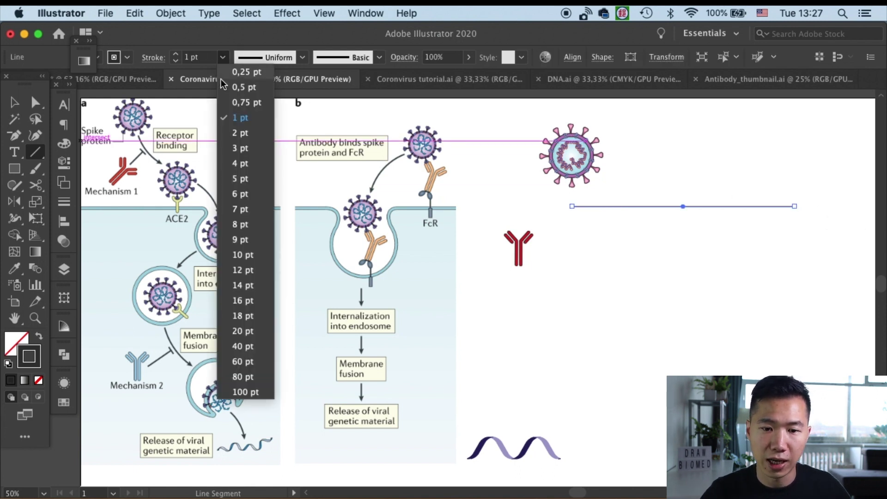
left_click(247, 196)
Reselect the line with the Selection tool and bring up its Appearance panel.
key("v")
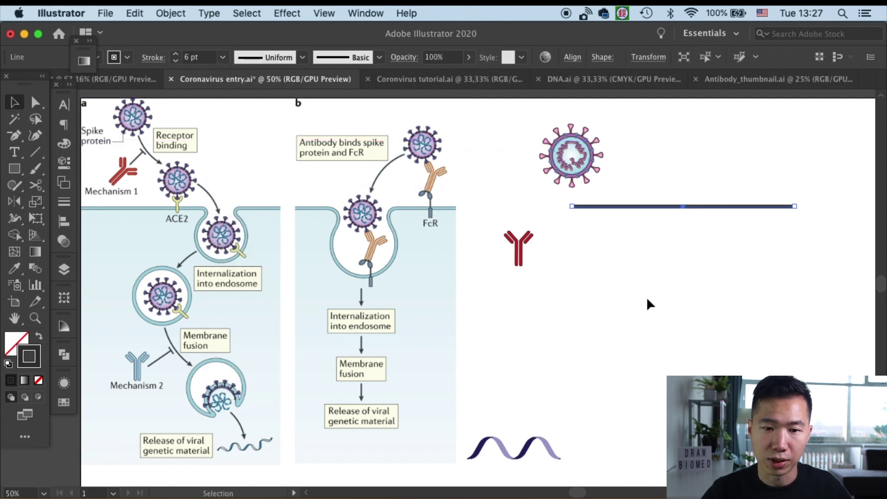
left_click(650, 304)
left_click(627, 207)
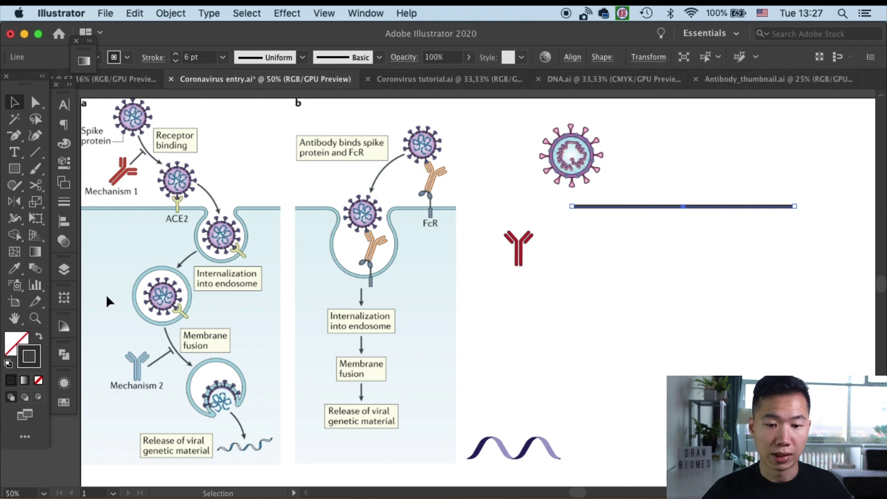
left_click(63, 382)
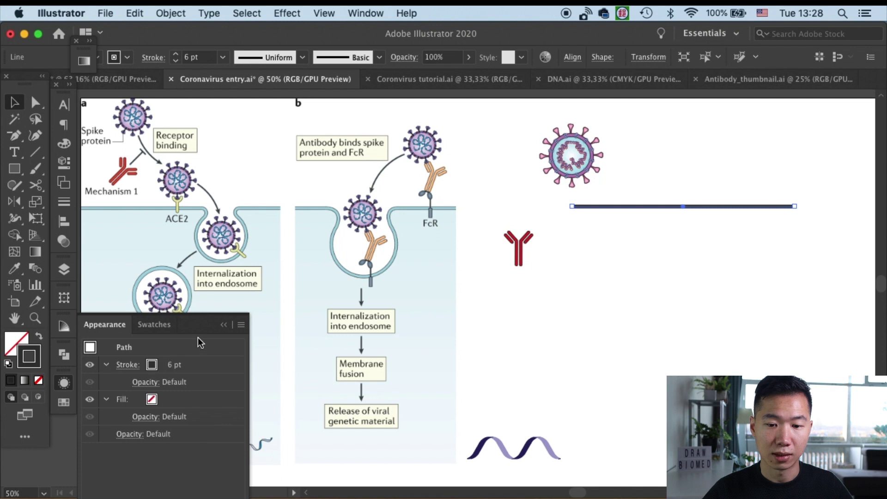
Add a second teal stroke of 4 pt over the 6 pt one so the line reads as an outlined tube.
left_click(239, 325)
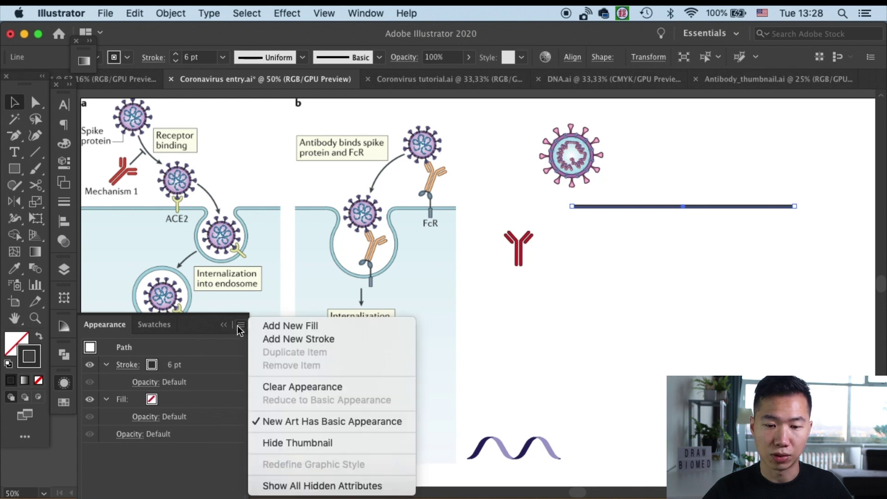
left_click(297, 339)
left_click(163, 365)
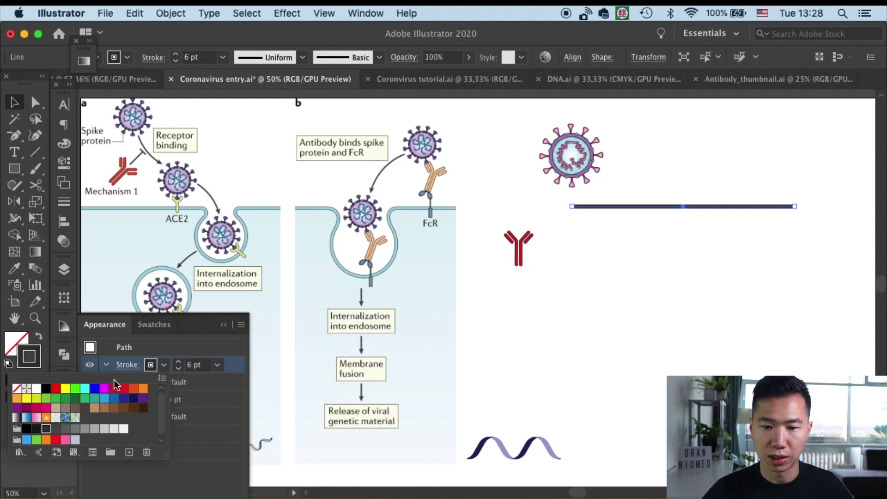
left_click(96, 401)
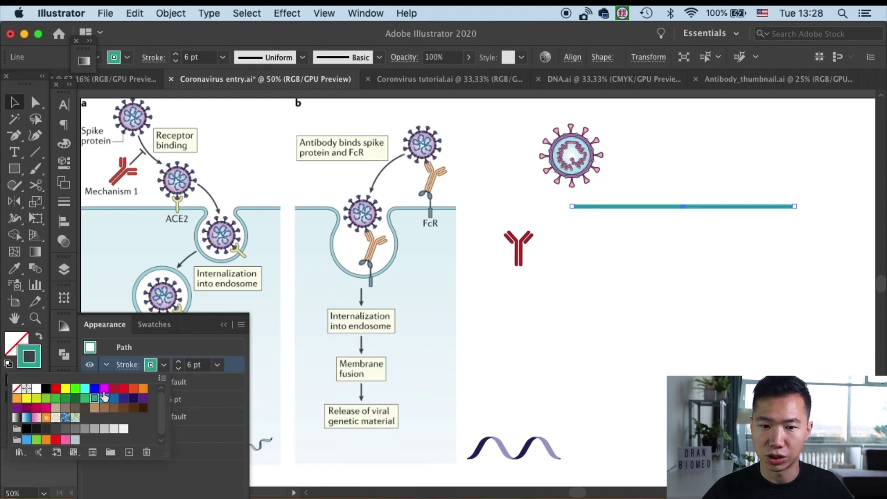
left_click(217, 365)
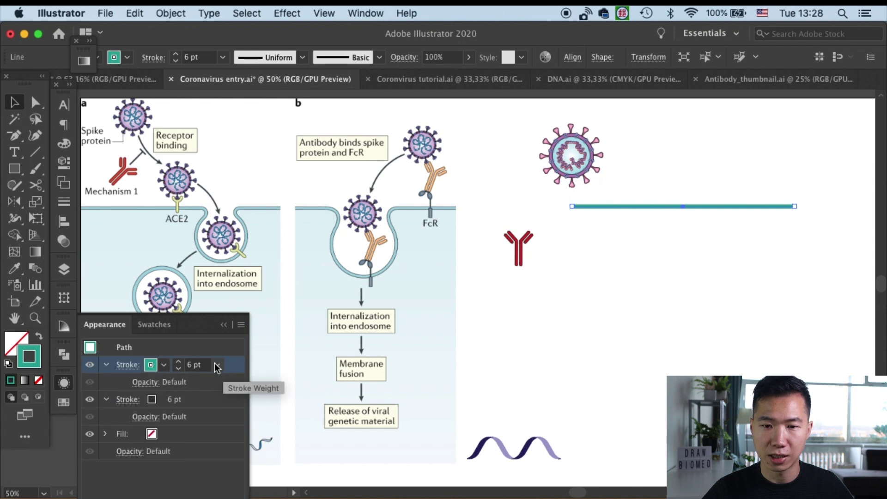
left_click(217, 366)
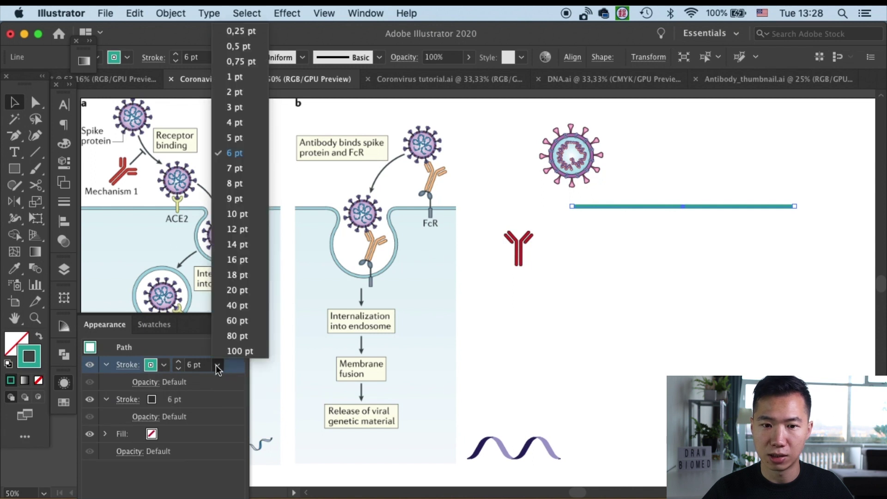
left_click(237, 122)
left_click(608, 250)
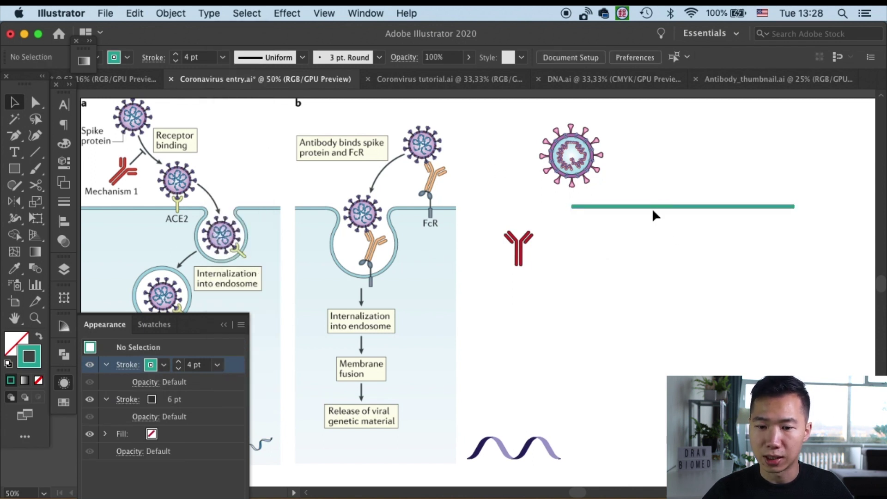
scroll(761, 275, "up", 3)
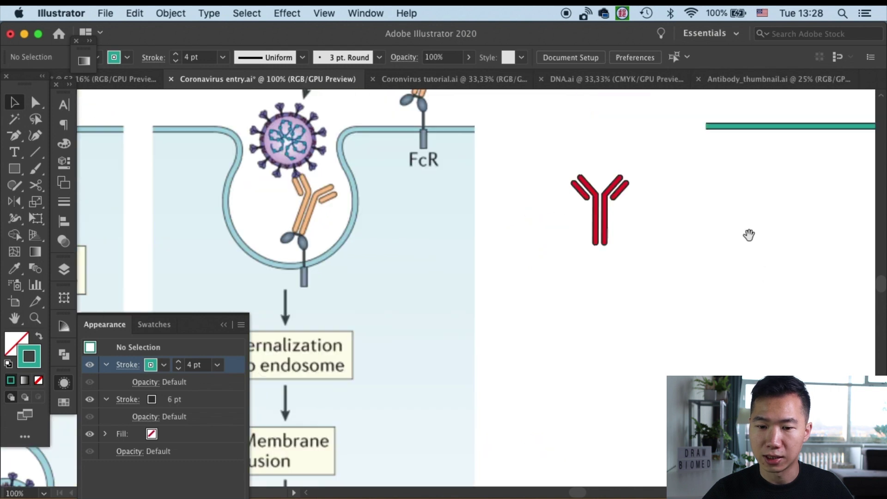
Lighten the teal stroke to a paler tint using the Color Guide.
left_click_drag(749, 233, 487, 329)
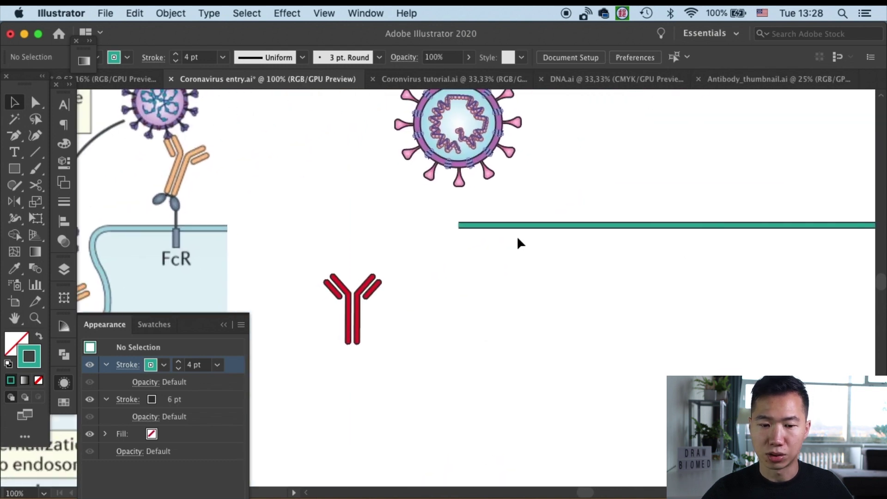
left_click(521, 225)
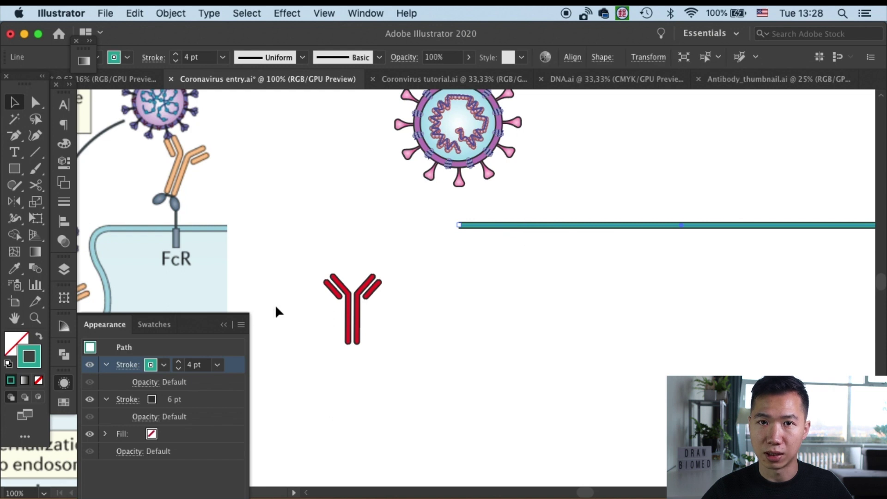
left_click(63, 325)
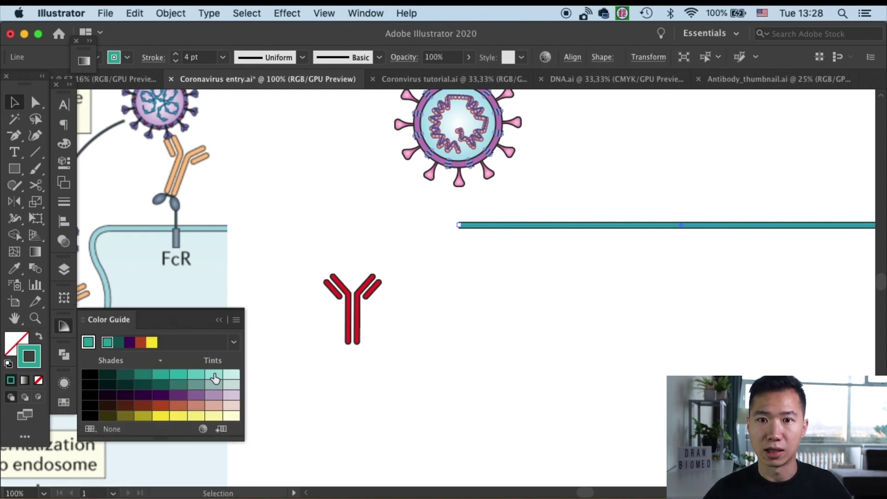
left_click(214, 377)
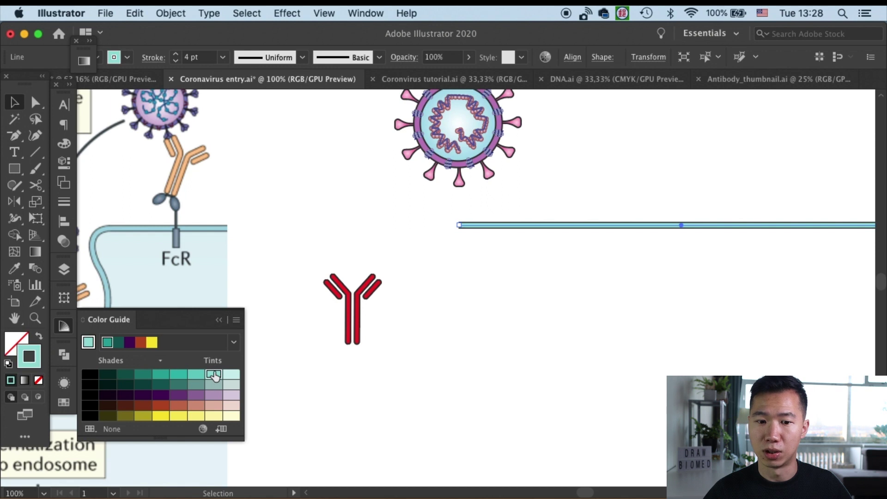
left_click(610, 260)
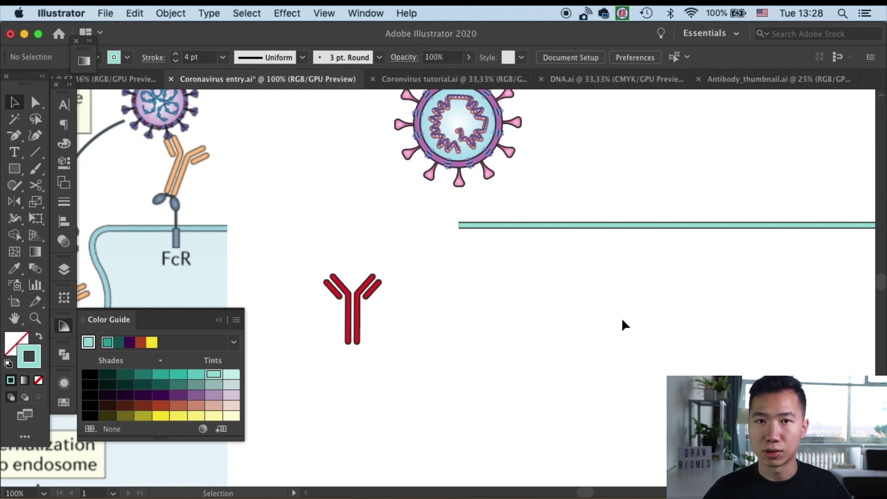
Save the document, close the Color Guide and switch to Direct Selection.
key("super+minus")
scroll(629, 305, "up", 2)
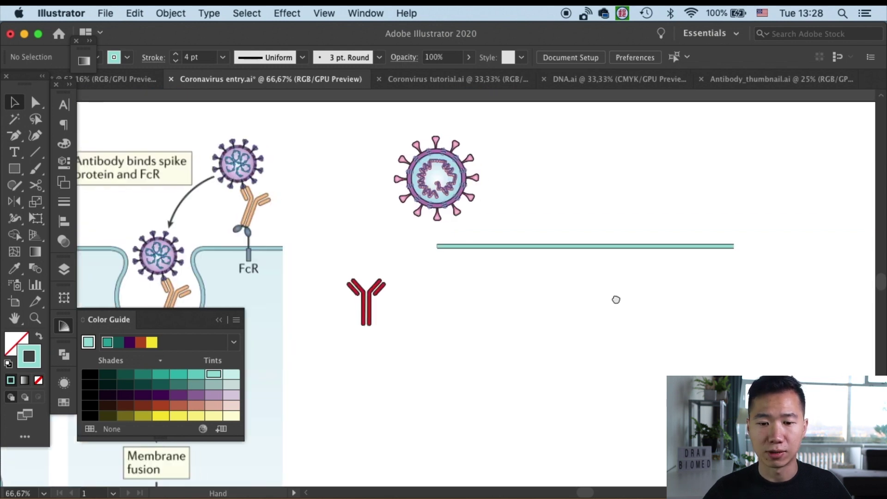
key("a")
key("v")
key("super+s")
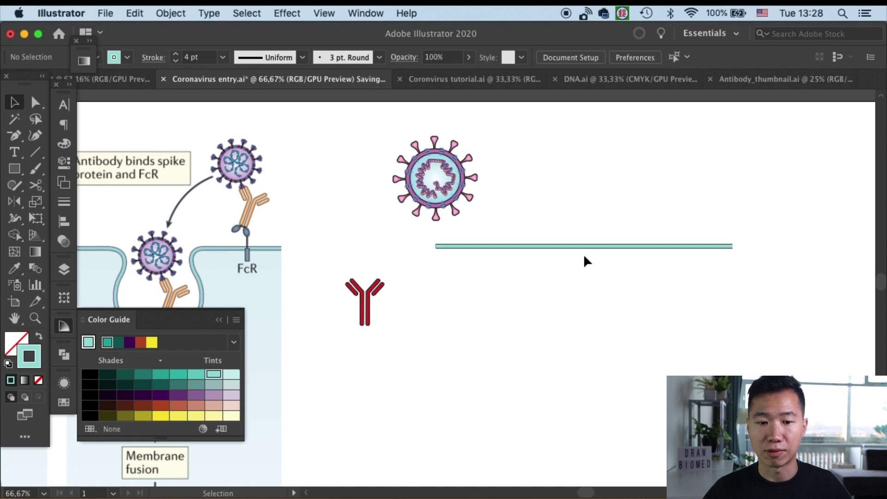
left_click(221, 321)
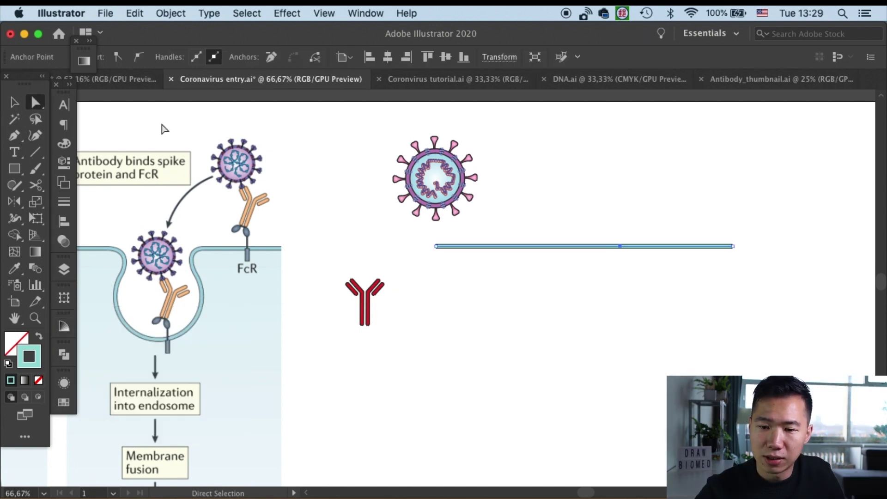
key("a")
Pull the line's middle anchor down into a V and round off its bottom corner.
left_click(621, 247)
left_click_drag(622, 248, 615, 315)
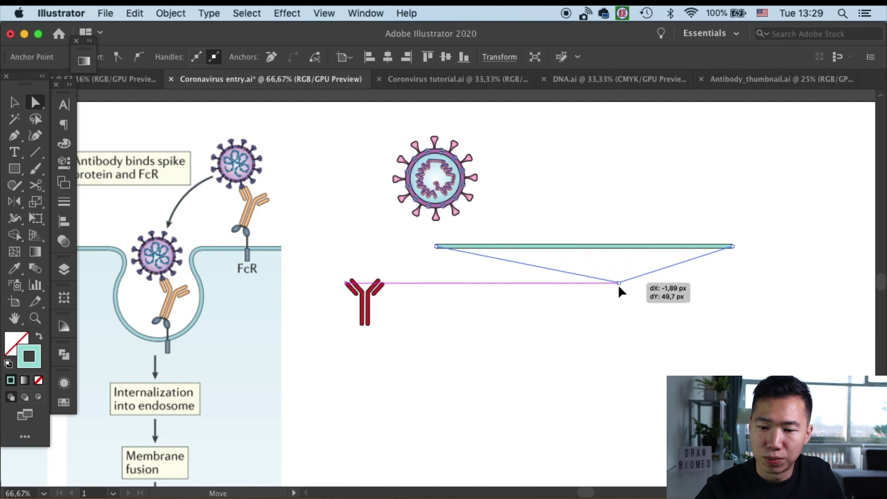
left_click(665, 351)
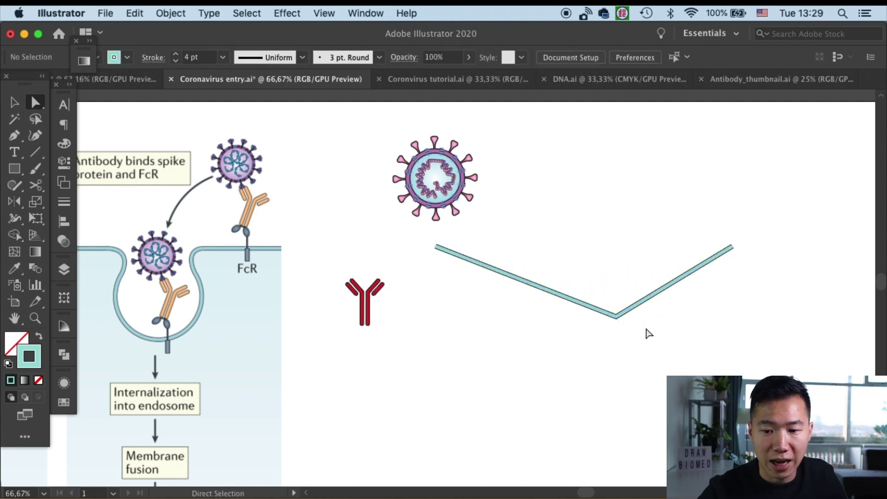
left_click(615, 316)
left_click_drag(616, 305, 612, 240)
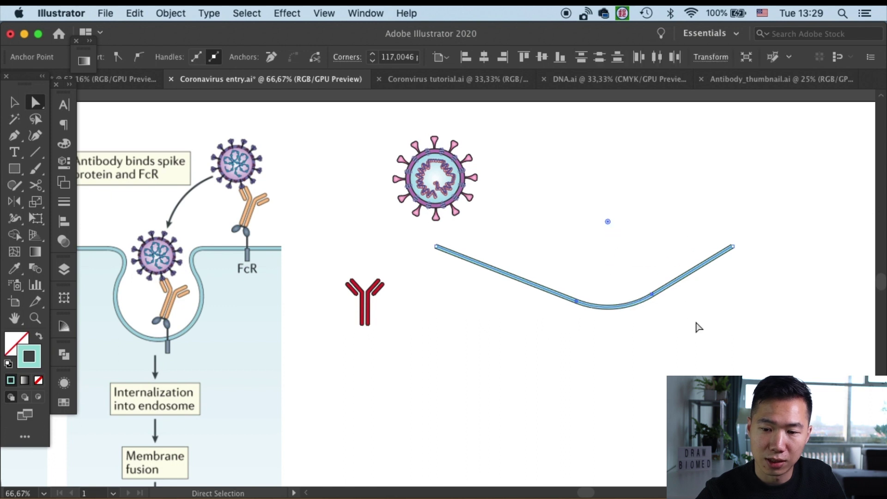
left_click(704, 331)
Make the right end anchor smooth and curl the line's end over and downward.
left_click(731, 246)
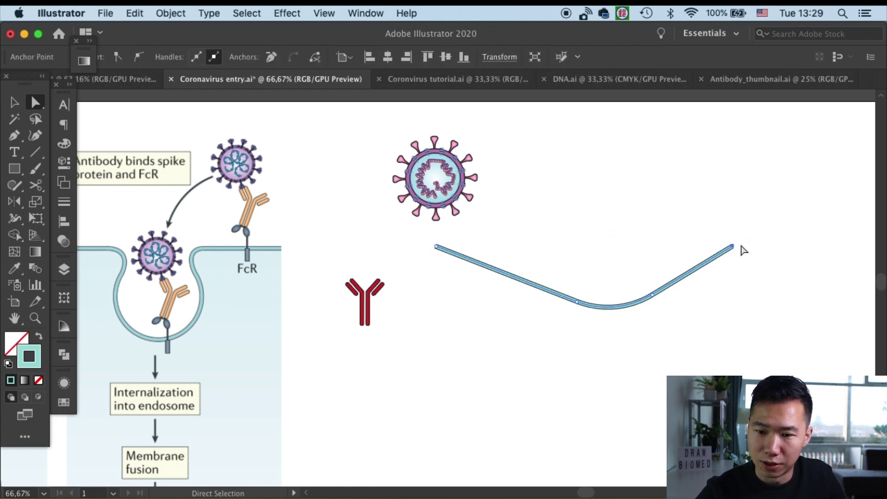
left_click(139, 57)
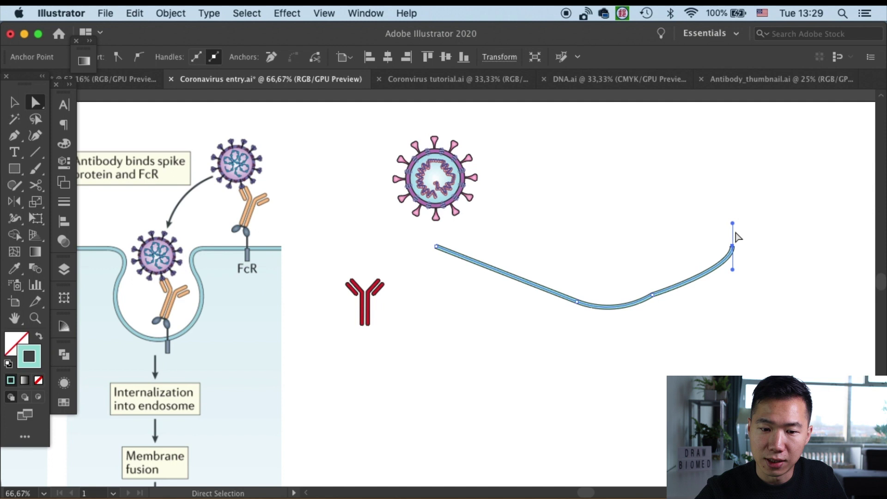
left_click_drag(733, 244, 790, 297)
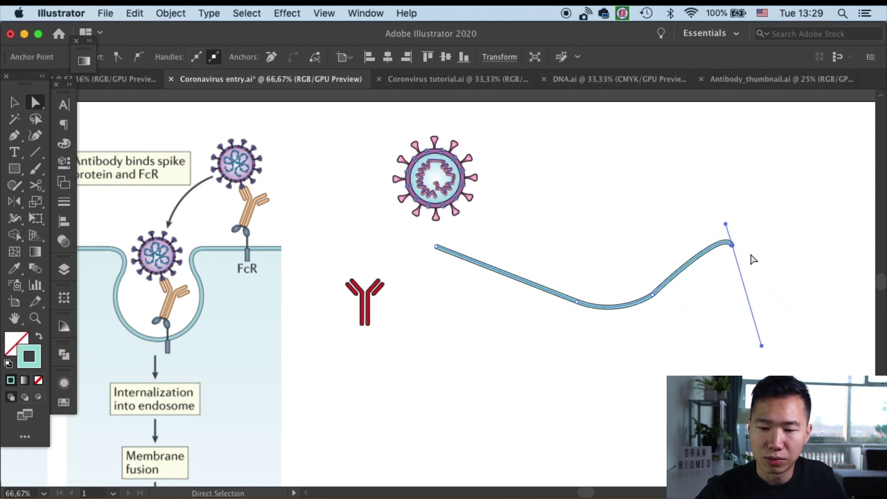
mouse_move(736, 250)
left_mouse_down()
mouse_move(771, 305)
mouse_move(767, 291)
left_mouse_up()
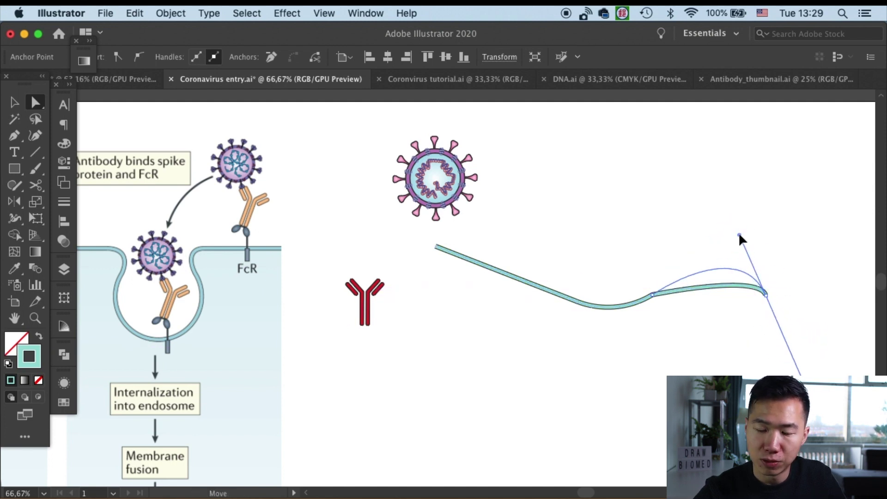
left_click(759, 228)
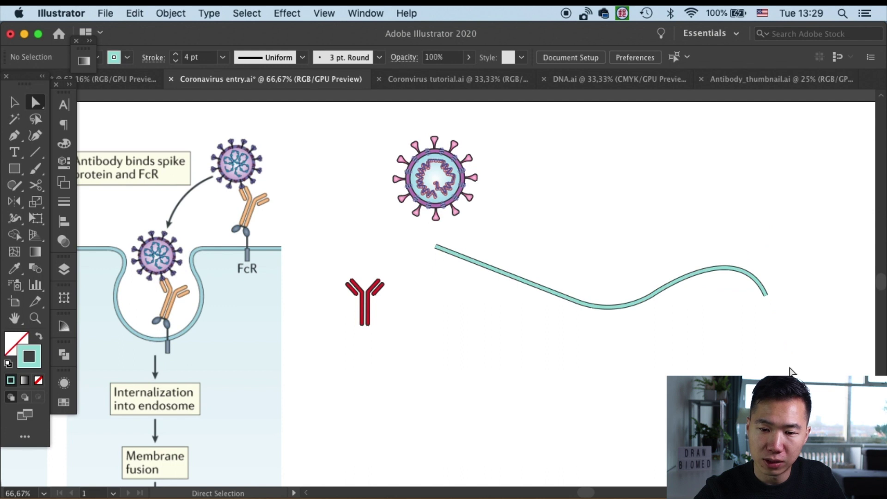
Draw a plain straight horizontal line below the strand and bring up its appearance attributes.
left_click(36, 151)
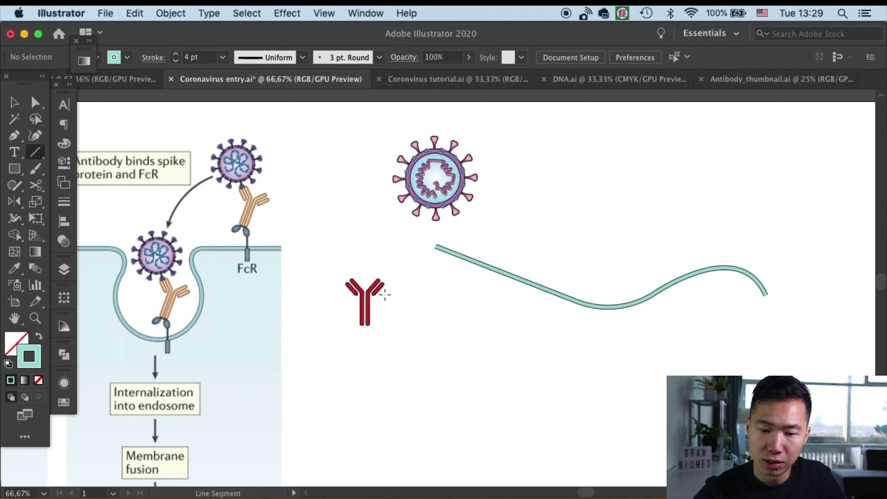
left_click_drag(438, 360, 772, 357)
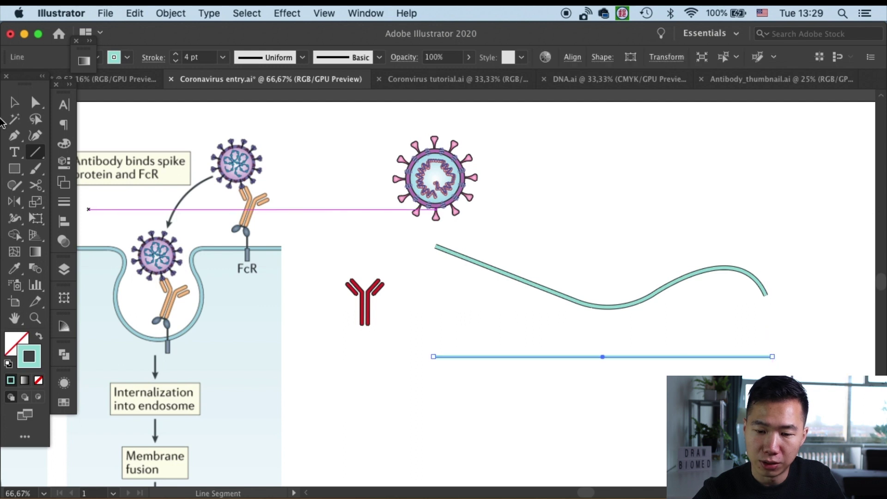
left_click(16, 102)
left_click(621, 413)
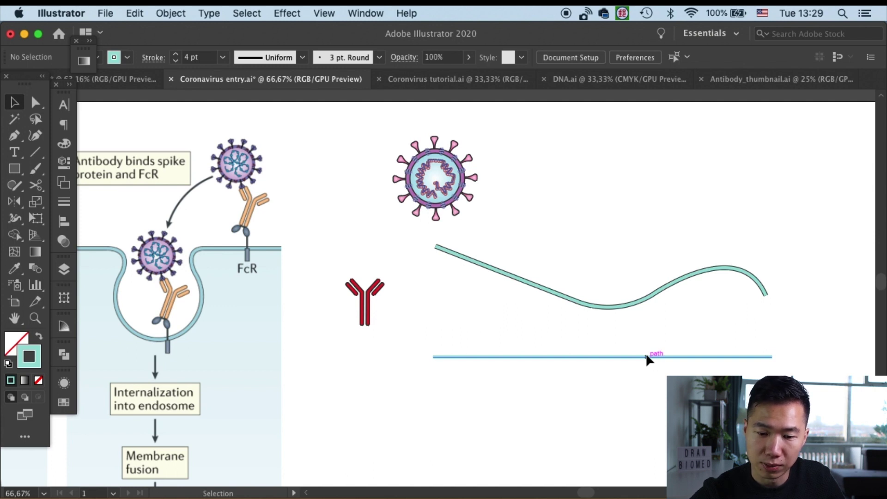
left_click(649, 358)
left_click(64, 383)
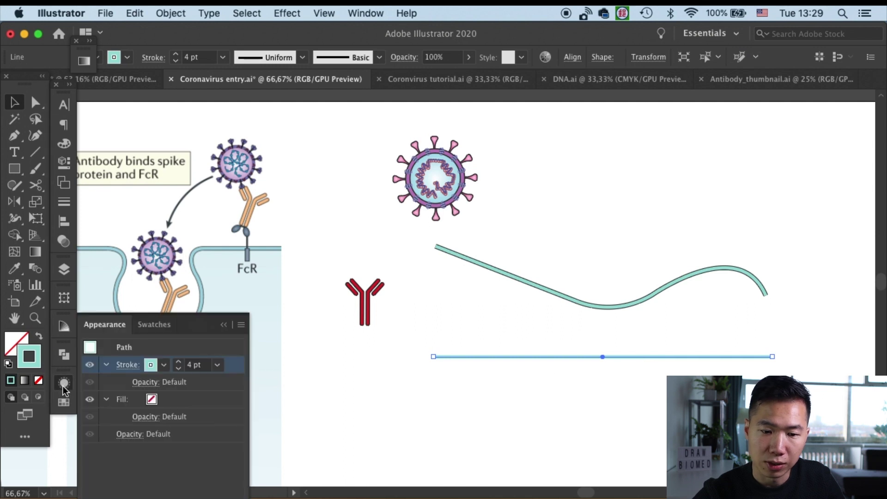
Turn off New Art Has Basic Appearance and draw a new line carrying the wavy strand's tube look.
left_click(242, 327)
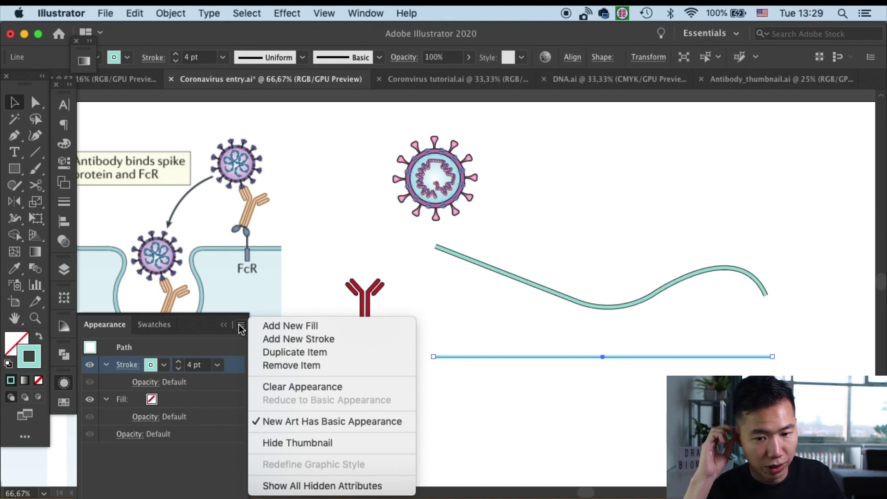
left_click(302, 421)
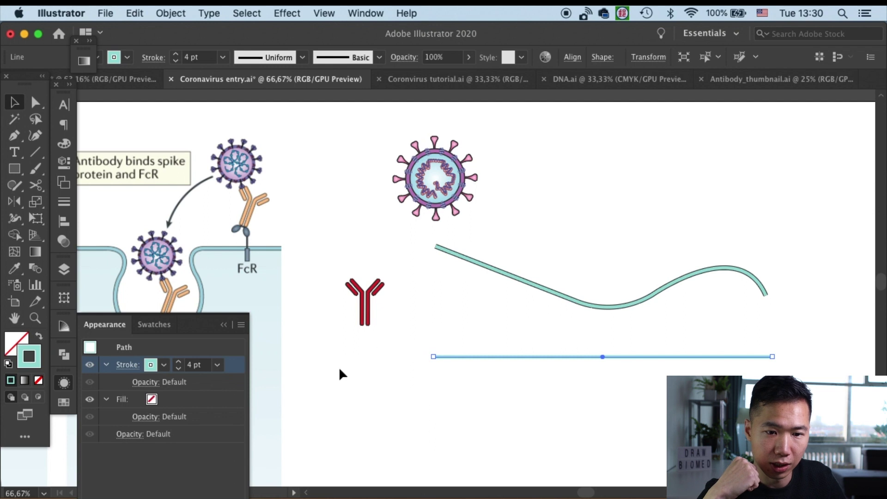
left_click(532, 285)
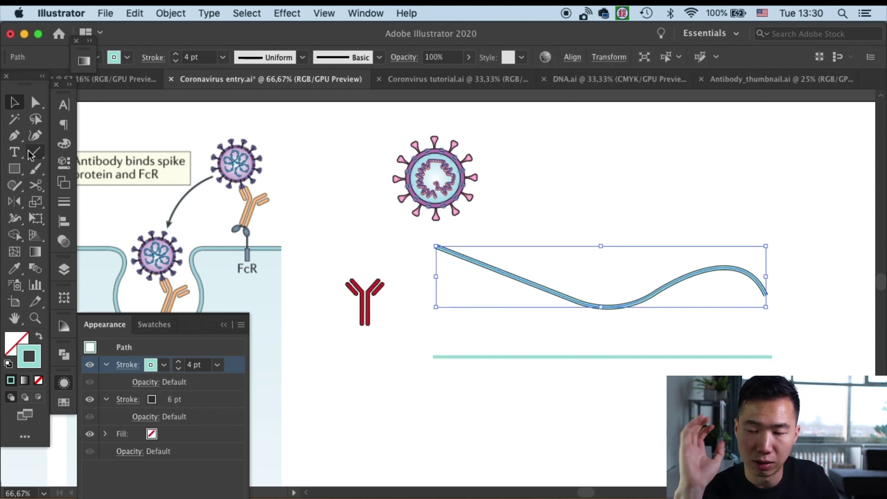
key("backslash")
left_click_drag(429, 415, 666, 414)
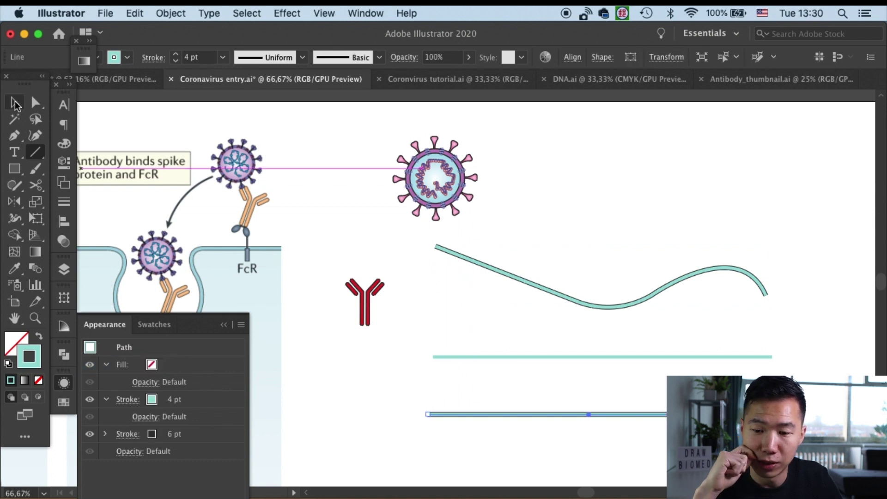
Draw a second wavy strand with the Pen tool beneath the first one.
left_click(42, 103)
left_click(485, 451)
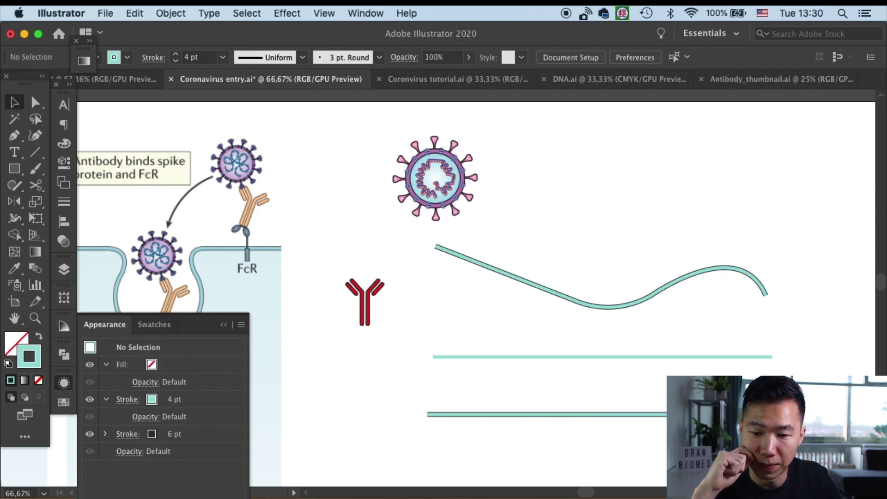
key("p")
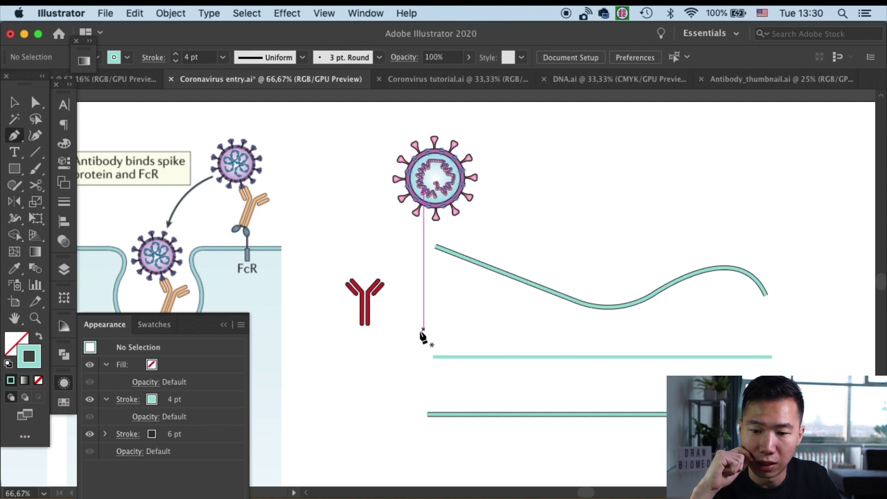
mouse_move(416, 331)
left_mouse_down()
mouse_move(450, 298)
mouse_move(537, 339)
mouse_move(617, 343)
left_mouse_up()
left_click(652, 327)
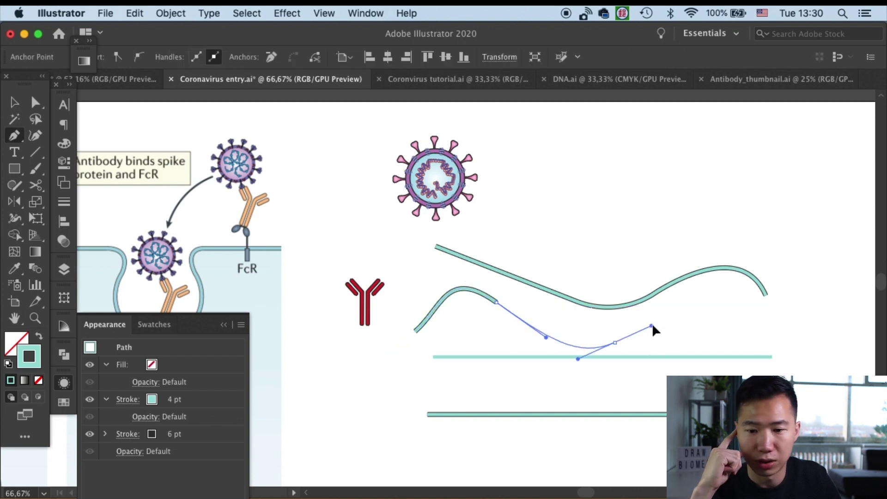
mouse_move(740, 315)
left_mouse_down()
mouse_move(786, 371)
mouse_move(686, 295)
left_mouse_up()
Select the three teal wavy paths together and delete them.
key("v")
left_click(603, 209)
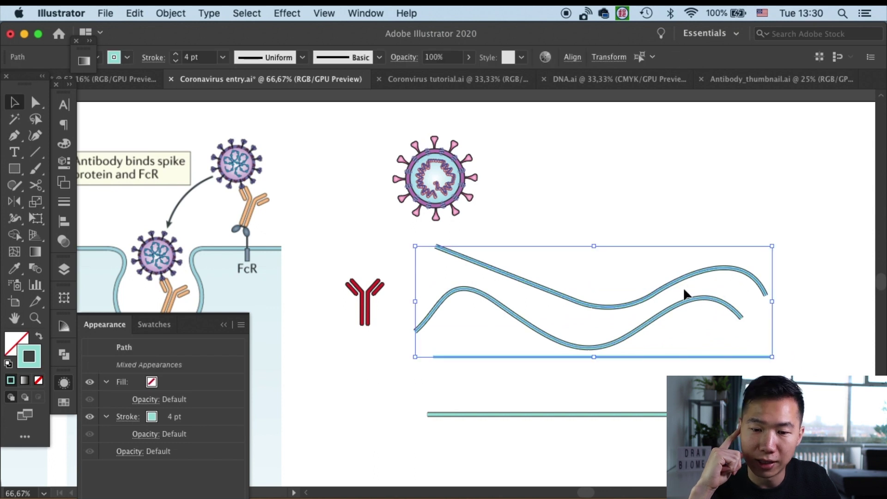
key("Delete")
Move the outlined tube line up to sit just beneath the virus.
left_click_drag(627, 415, 631, 248)
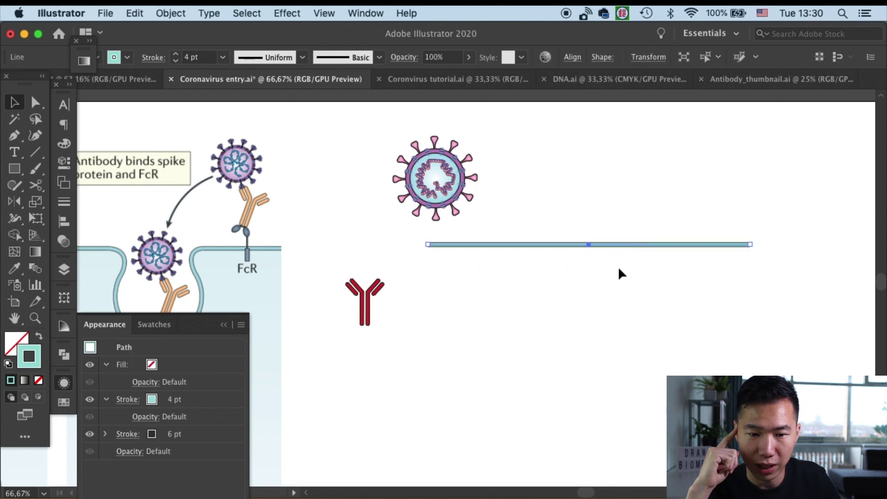
left_click(612, 320)
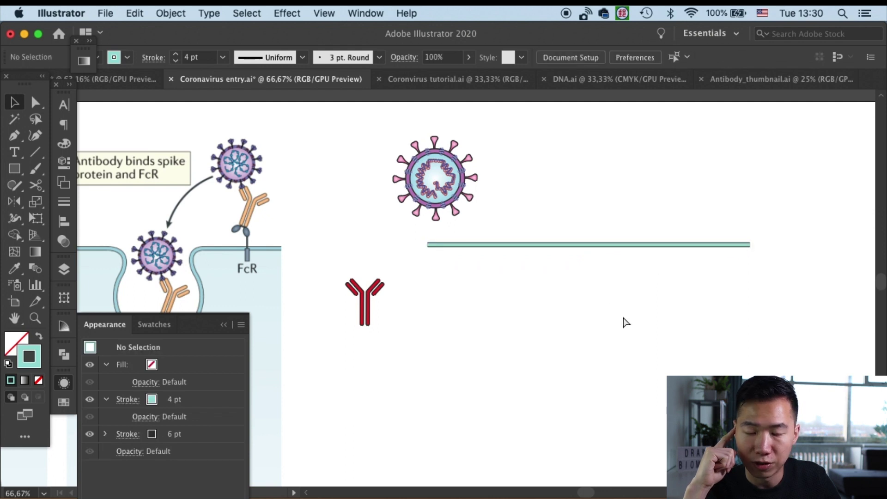
scroll(625, 324, "down", 3)
left_click_drag(624, 323, 717, 260)
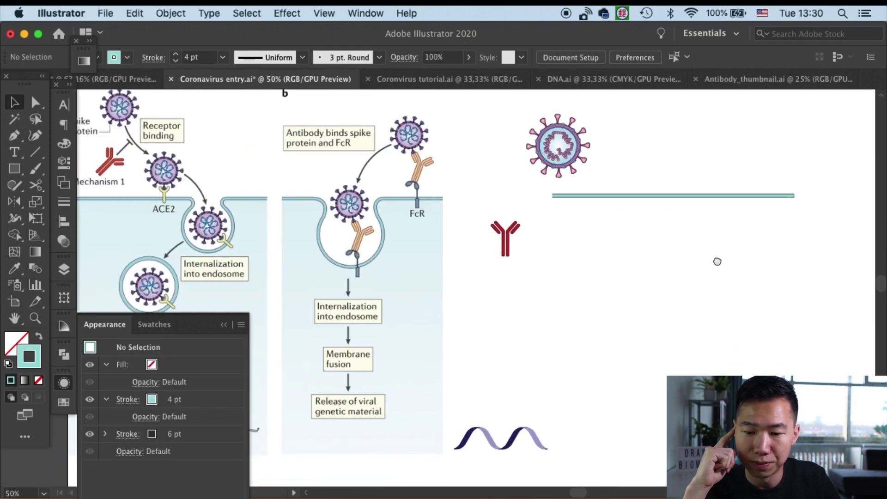
Draw a large rectangle hanging below the tube line and remove its outline colour.
left_click(15, 169)
mouse_move(552, 194)
left_mouse_down()
mouse_move(793, 409)
mouse_move(793, 449)
left_mouse_up()
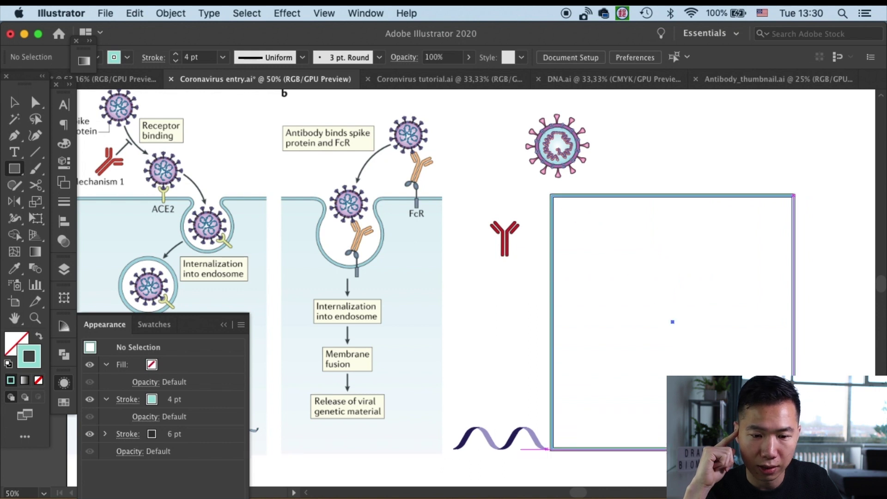
left_click(16, 103)
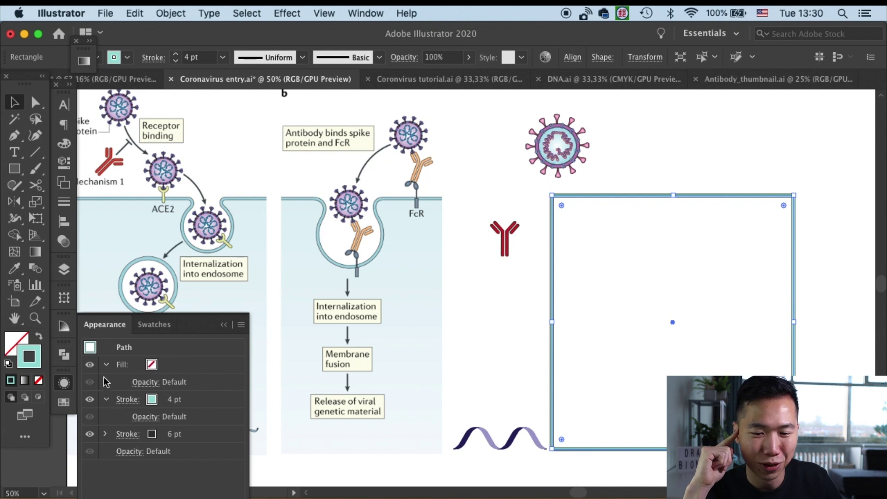
left_click(40, 381)
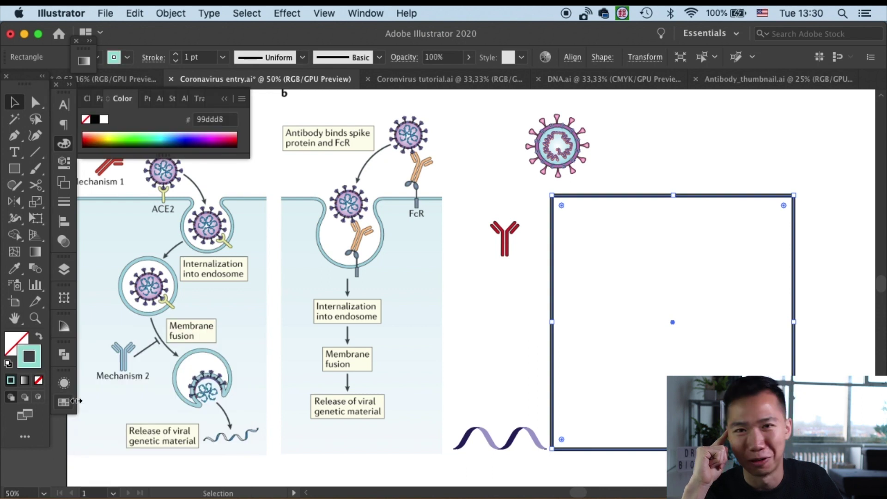
Delete the rectangle's thin stroke, set the thick stroke to None and give it a solid dark fill.
left_click(64, 383)
left_click(191, 399)
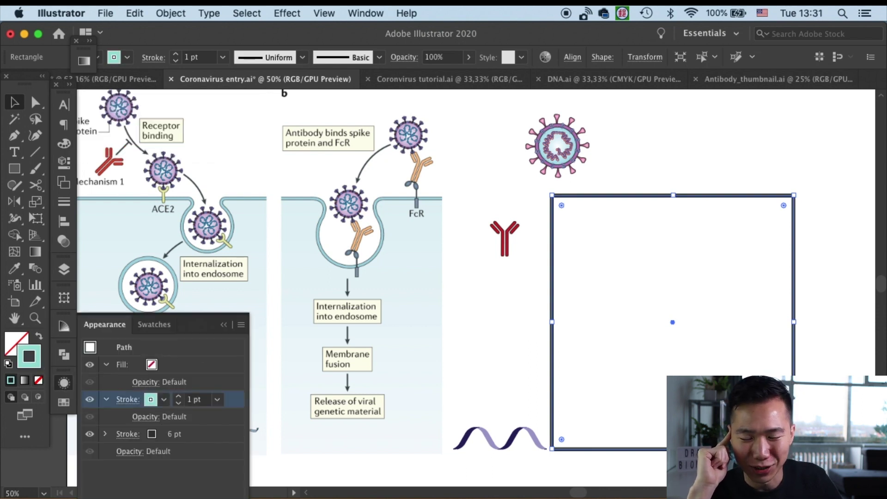
key("Delete")
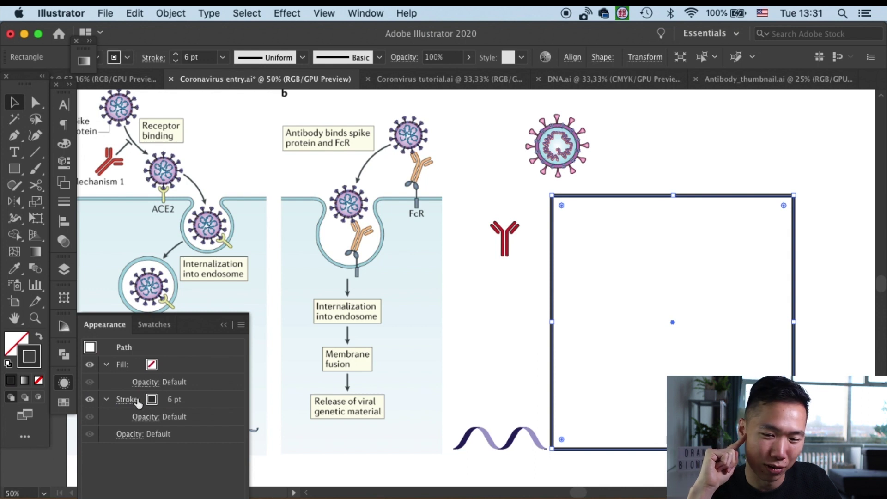
left_click(199, 402)
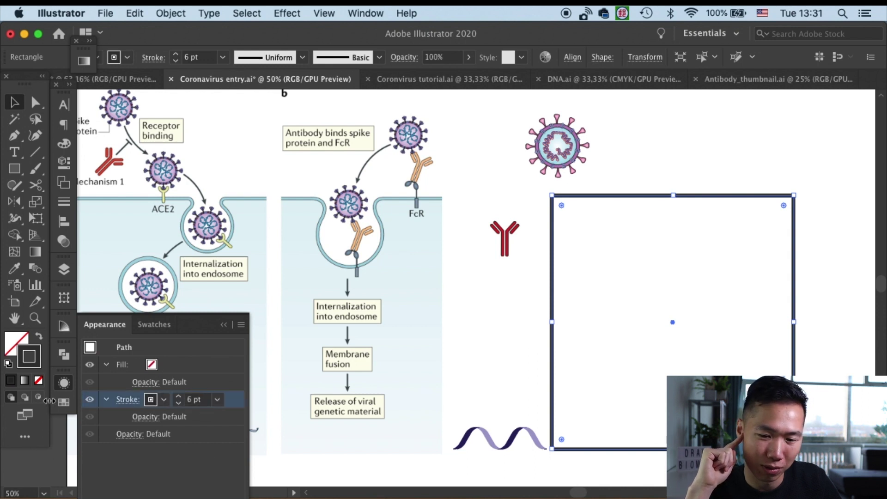
key("slash")
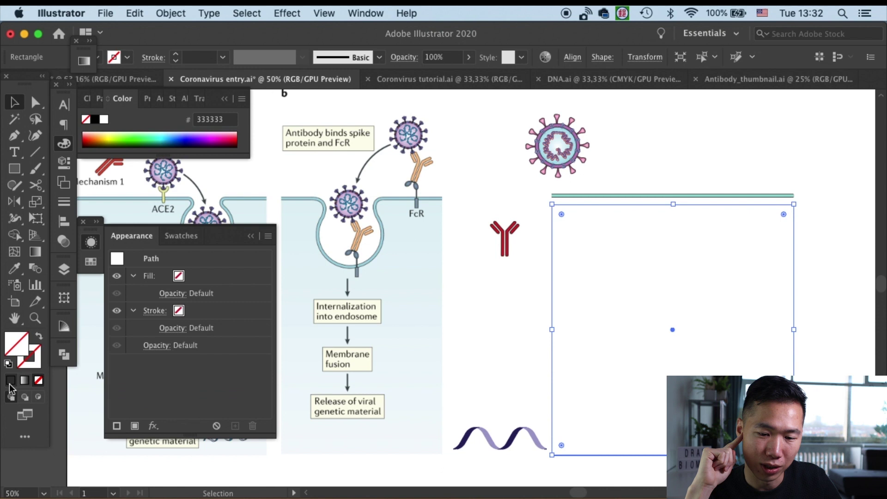
left_click(11, 381)
left_click(827, 287)
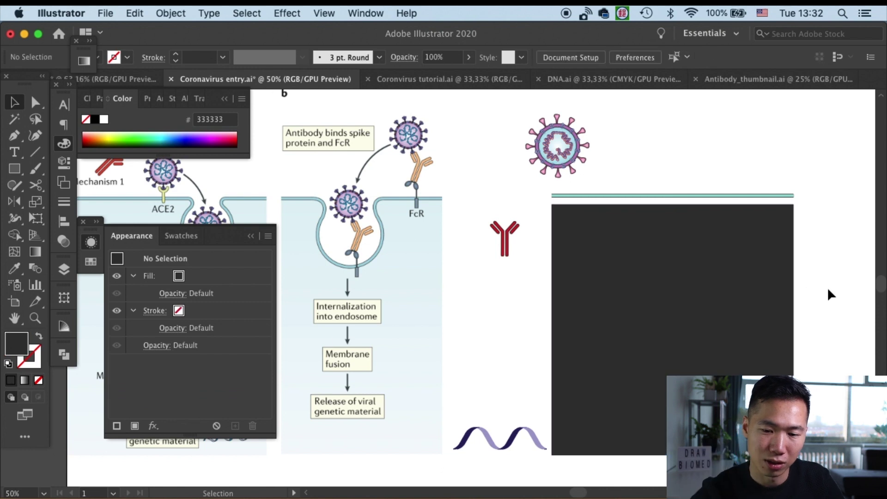
left_click(761, 309)
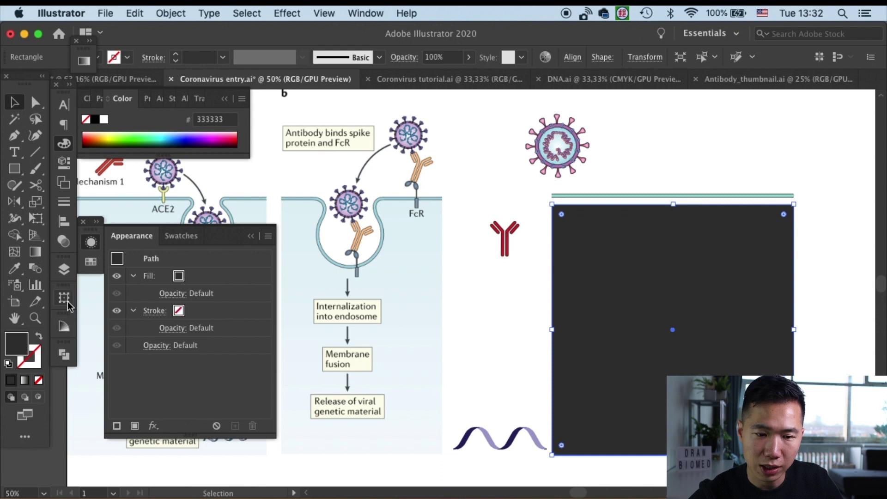
Fill the rectangle with a vertical 90° linear gradient and apply teal to a gradient stop.
double_click(65, 326)
left_click(169, 76)
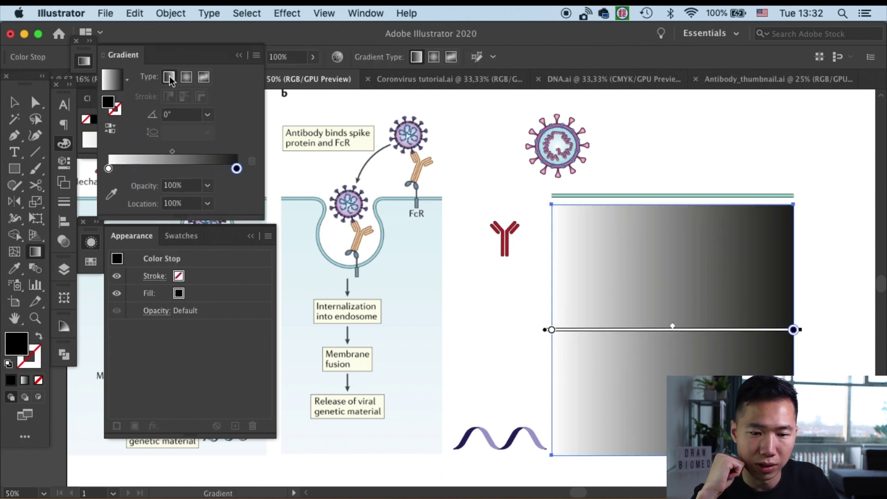
left_click(205, 114)
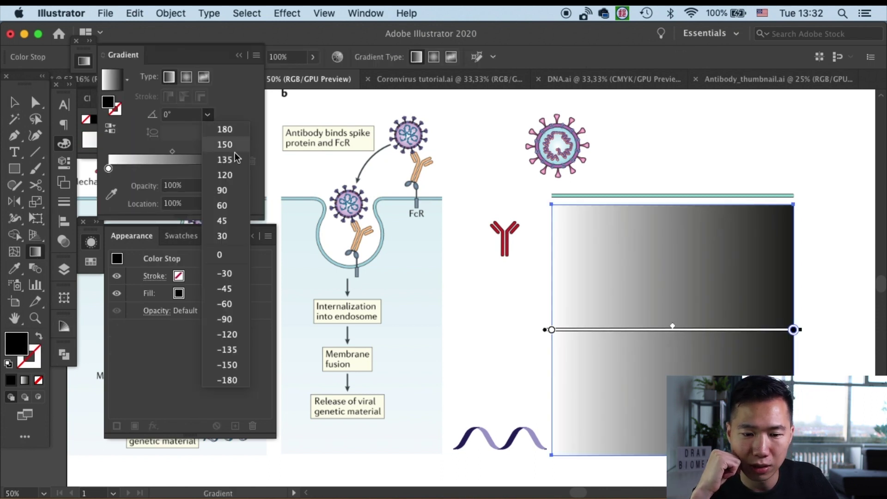
left_click(227, 189)
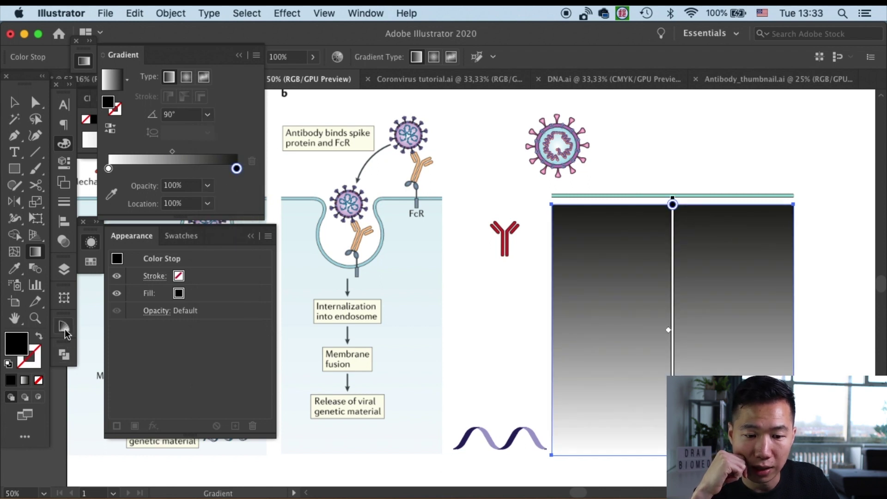
left_click(91, 263)
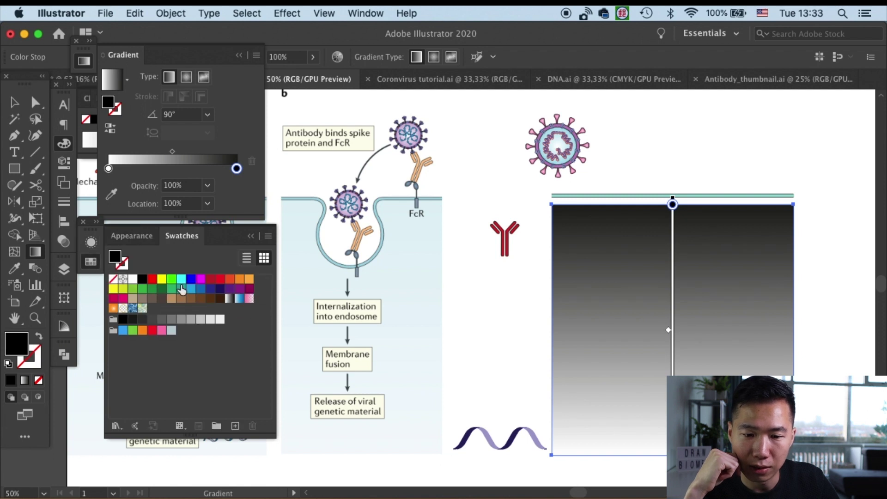
left_click_drag(181, 293, 237, 169)
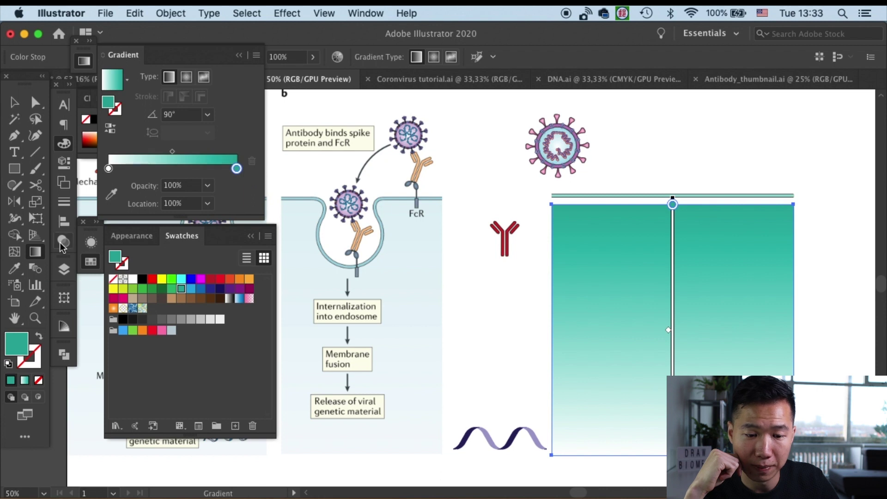
Use the Color Guide to set the other gradient stop to a light teal tint.
left_click(64, 325)
left_click(89, 343)
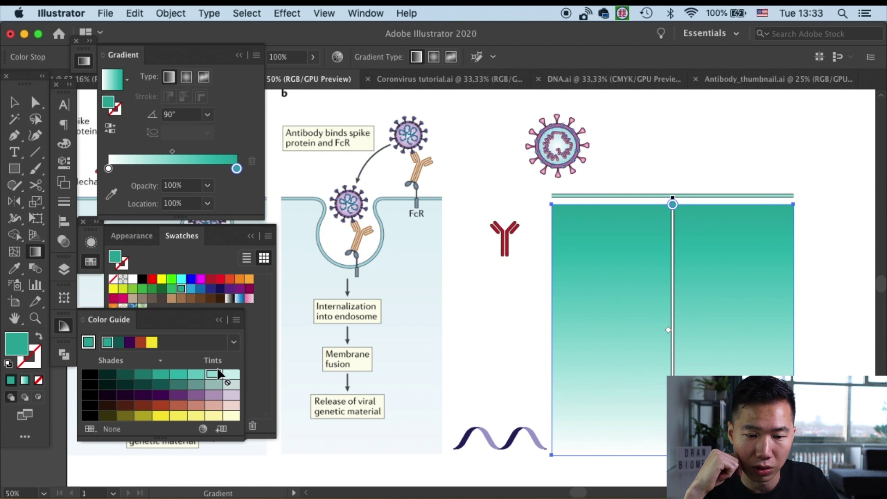
left_click_drag(237, 169, 237, 169)
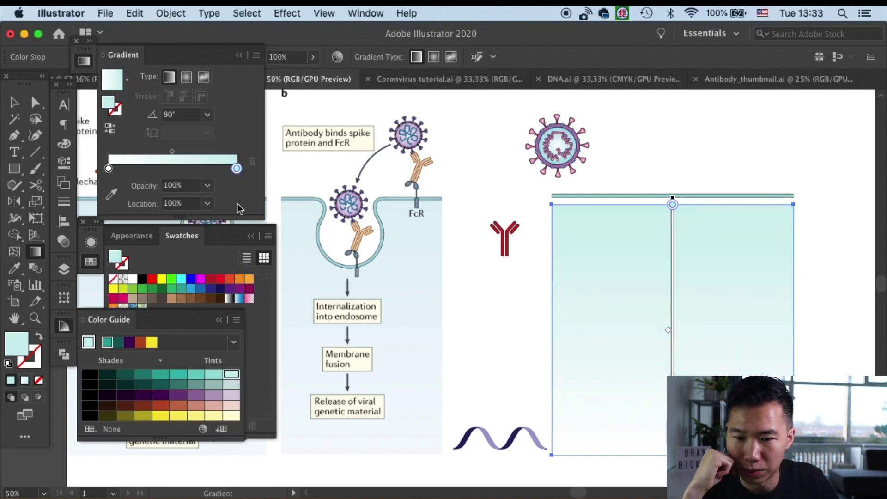
key("v")
left_click(816, 276)
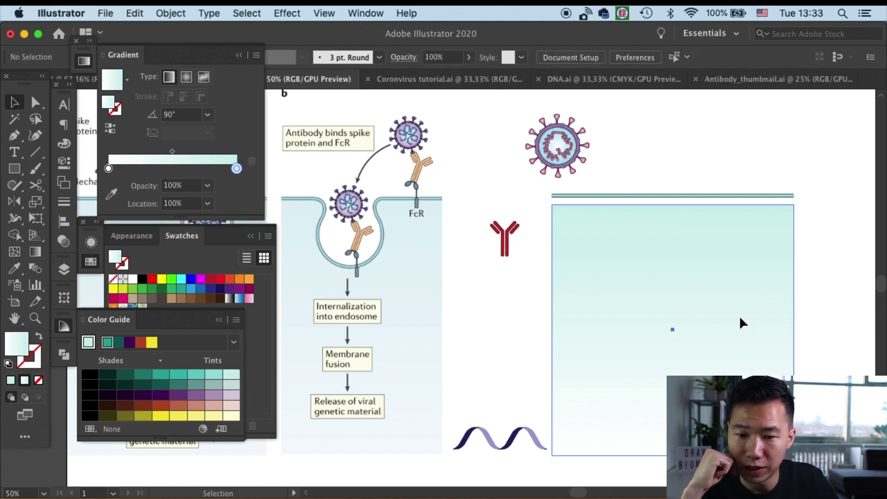
Nudge the gradient rectangle upward and check its gradient colour stops.
left_click_drag(739, 319, 745, 303)
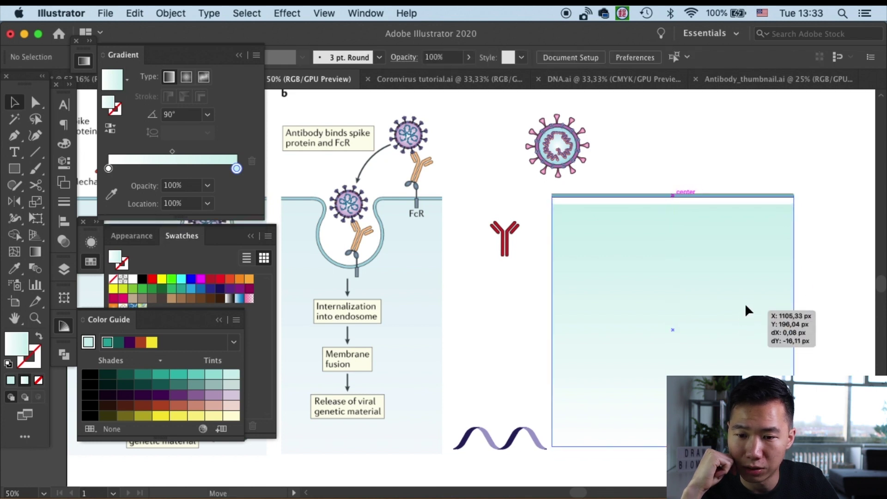
left_click(834, 266)
left_click(760, 330)
left_click(804, 197)
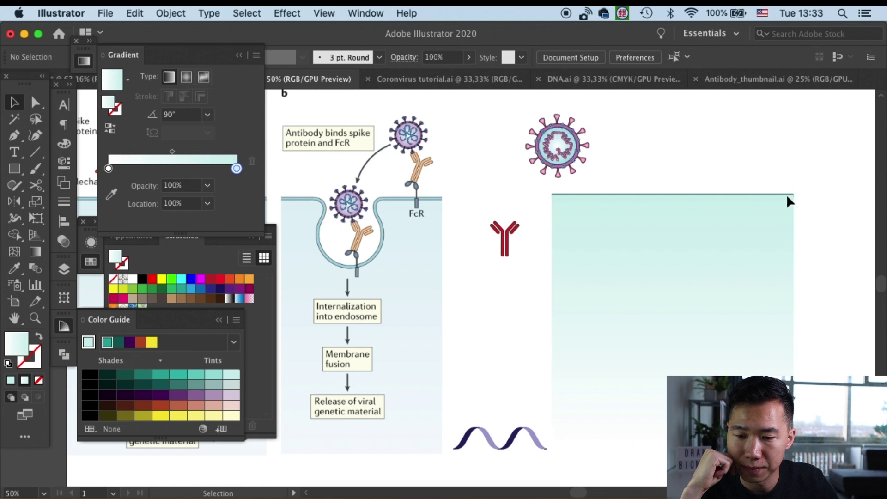
left_click(783, 238)
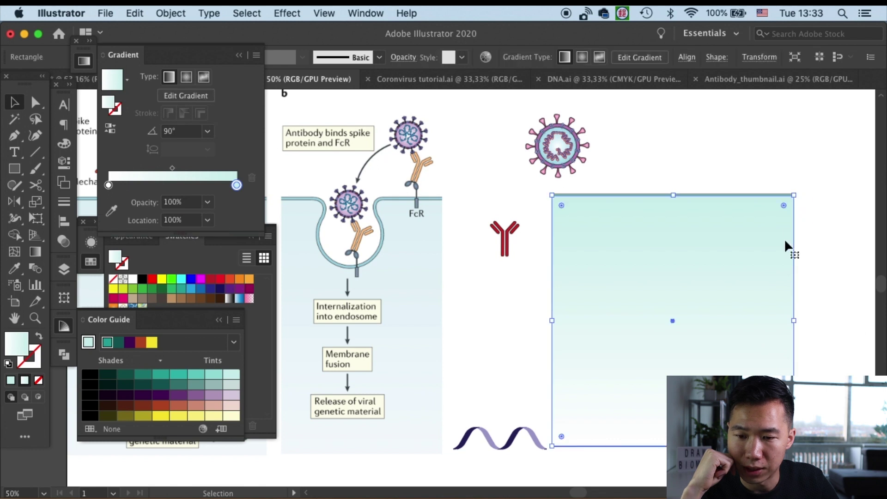
left_click(840, 225)
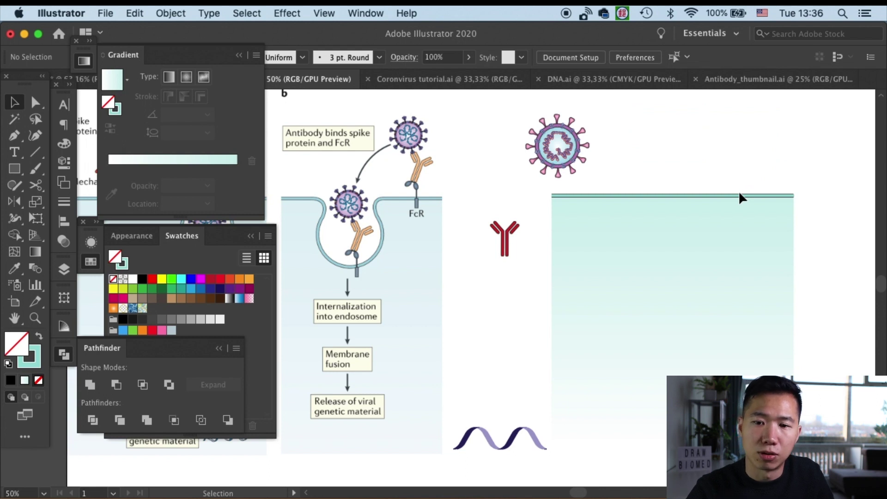
Draw a small teal-outlined rectangle above the right part of the gradient block.
key("m")
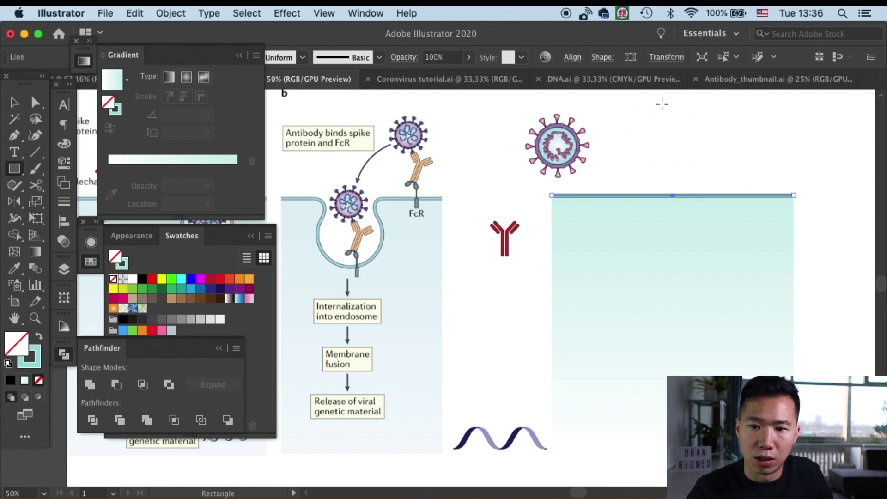
left_click_drag(655, 104, 781, 167)
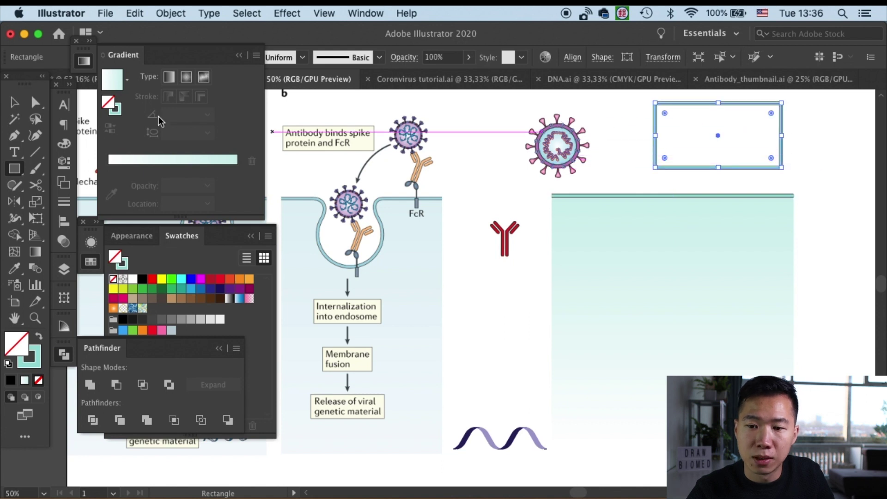
key("v")
left_click(826, 160)
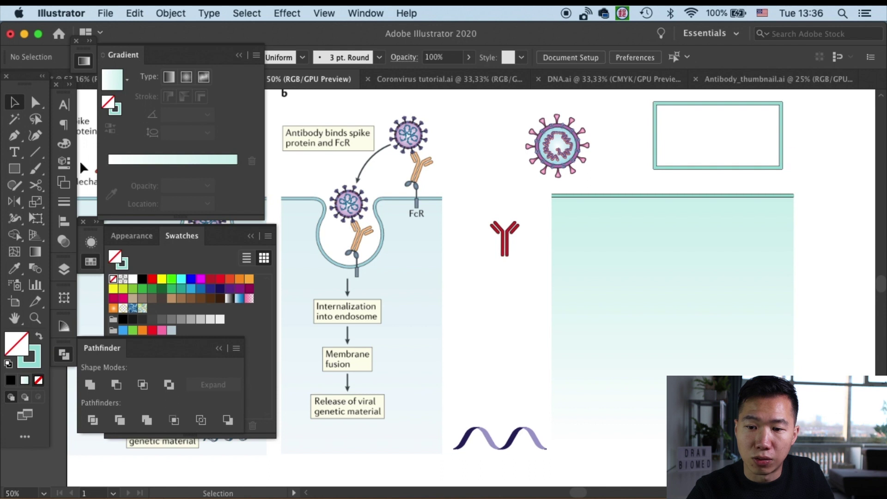
left_click_drag(15, 168, 98, 201)
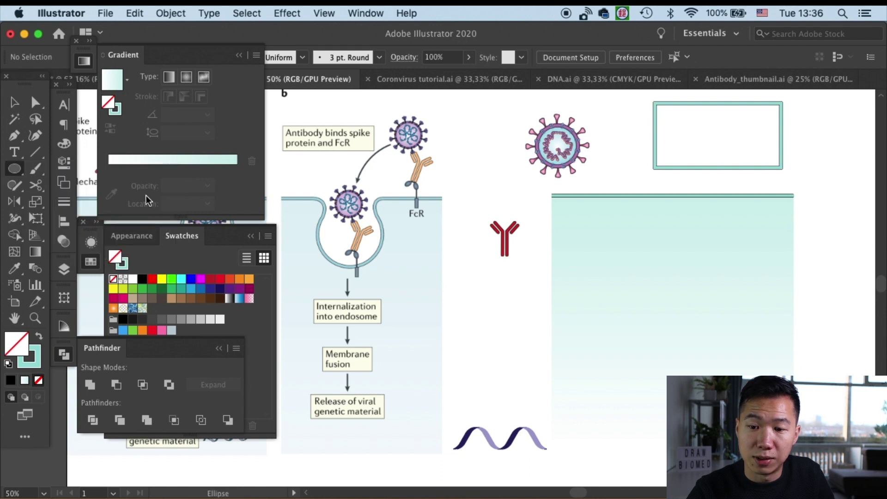
Draw a teal-outlined circle and move the small rectangle over next to it.
left_click_drag(819, 141, 867, 201)
key("v")
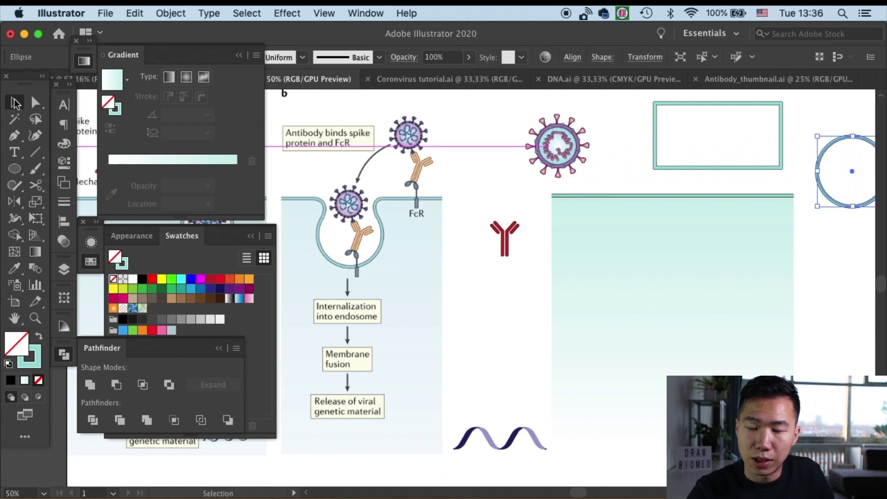
left_click(727, 239)
key("space")
left_click_drag(776, 267, 704, 269)
left_click_drag(703, 133, 836, 131)
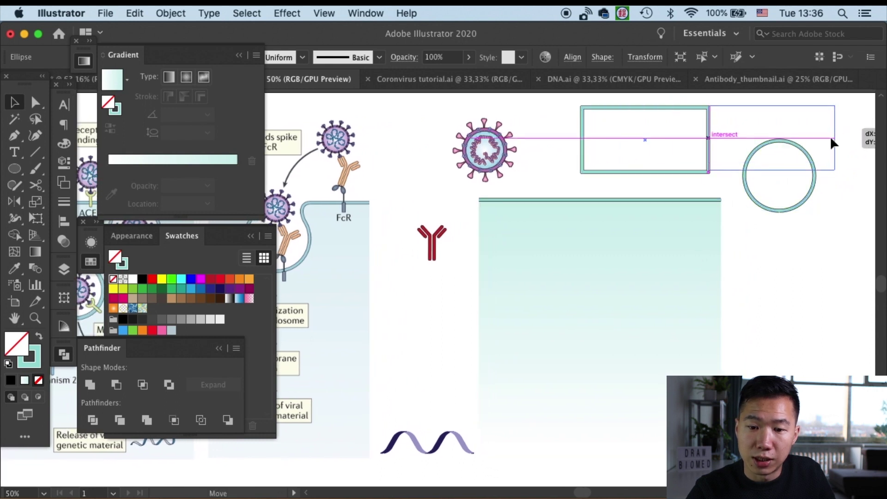
Move the circle just below the rectangle and adjust its size and position.
left_click(820, 196)
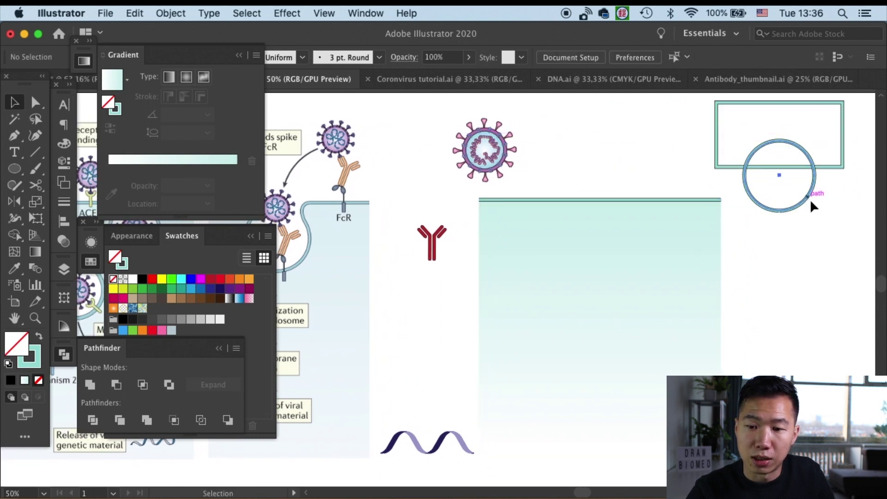
left_click_drag(810, 199, 829, 236)
mouse_move(836, 177)
left_mouse_down()
mouse_move(824, 188)
mouse_move(816, 182)
left_mouse_up()
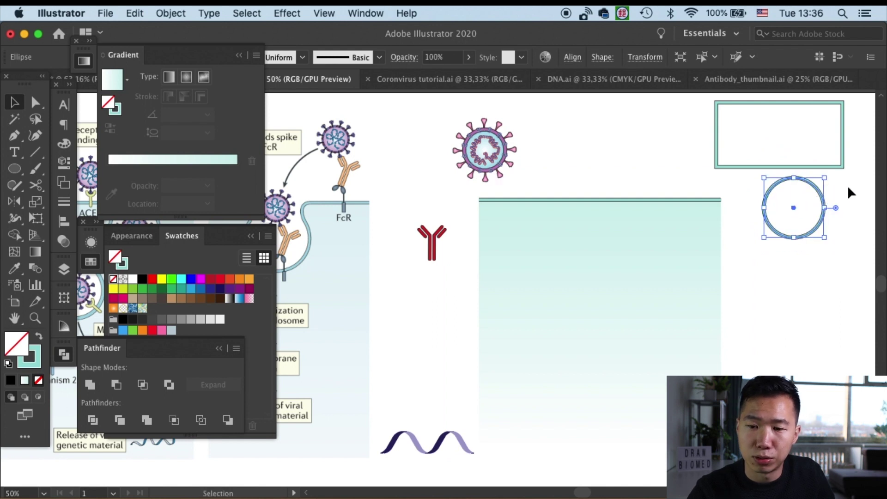
left_click_drag(825, 243, 851, 258)
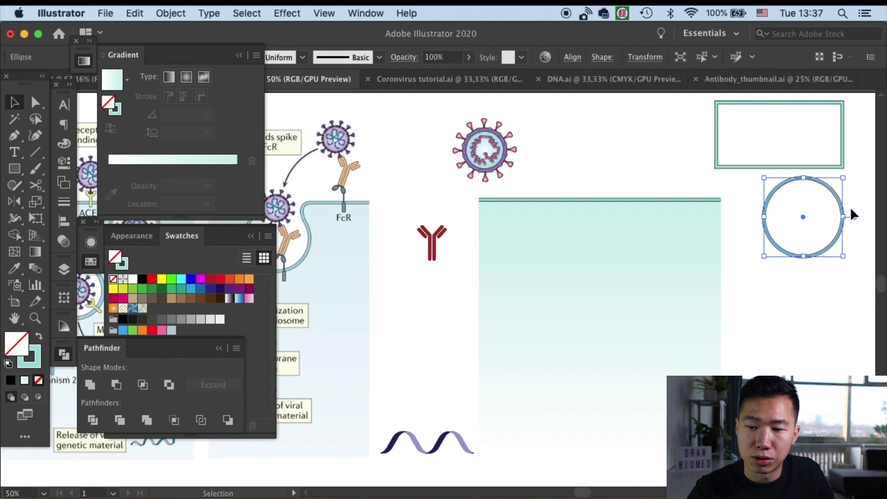
left_click_drag(840, 208, 829, 199)
left_click(685, 179)
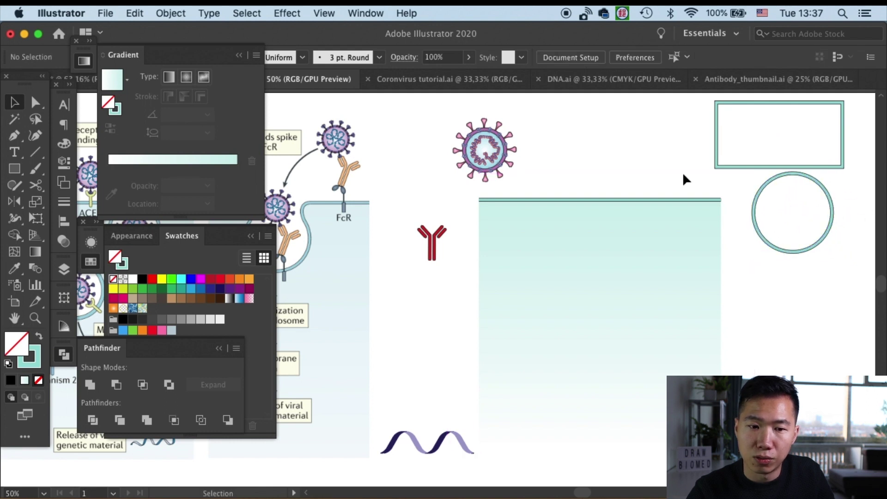
Draw a small neck rectangle between rectangle and circle and centre it horizontally on the circle.
left_click(15, 169)
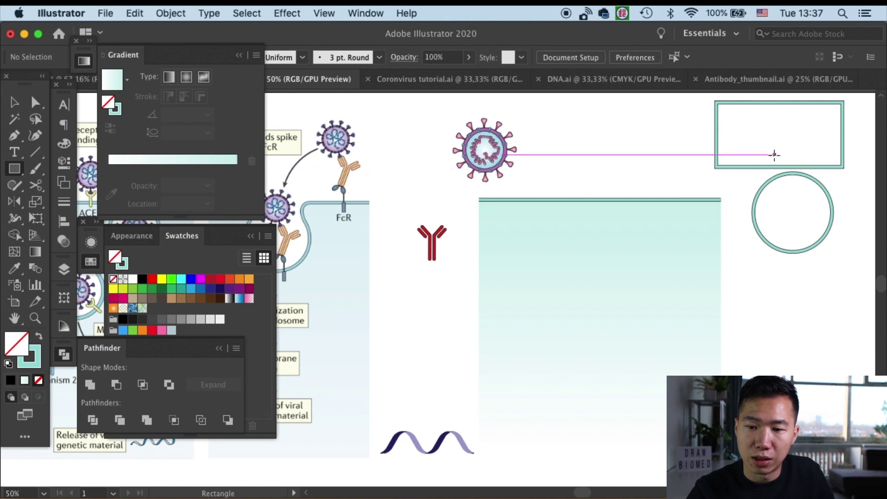
left_click_drag(777, 151, 809, 193)
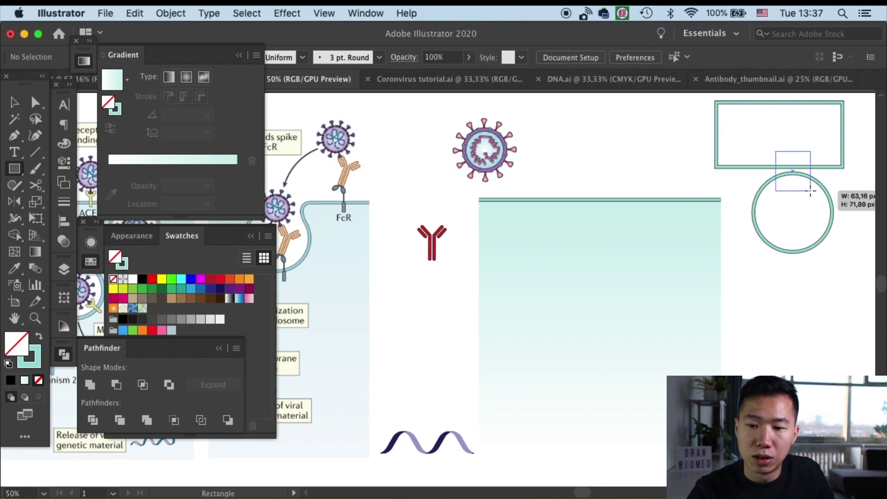
left_click_drag(809, 193, 817, 193)
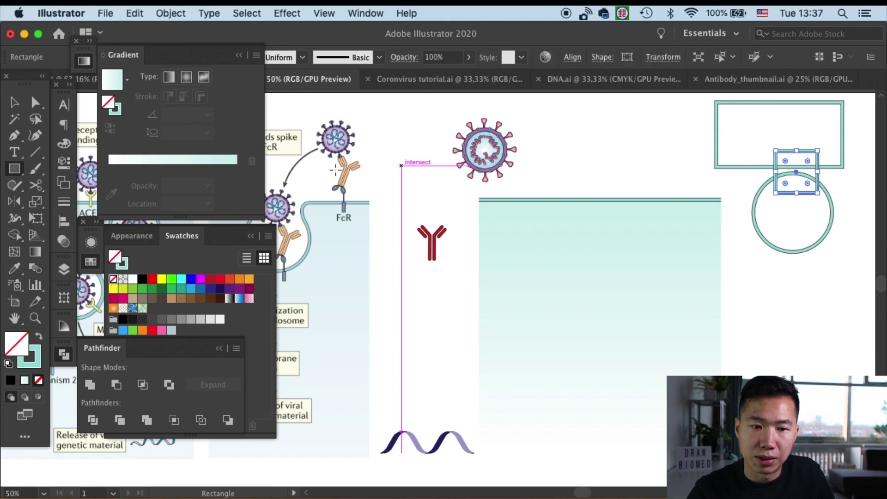
left_click(14, 104)
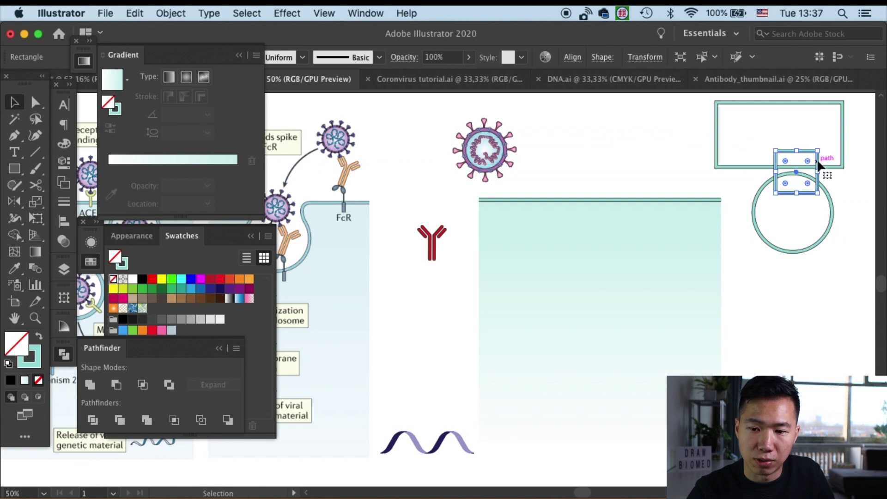
left_click(832, 209, "shift")
left_click(571, 57)
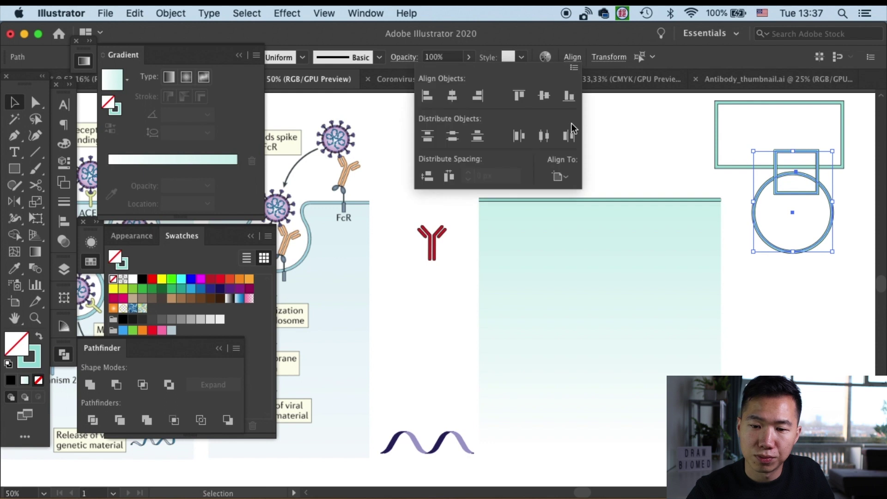
left_click(561, 177)
left_click(574, 193)
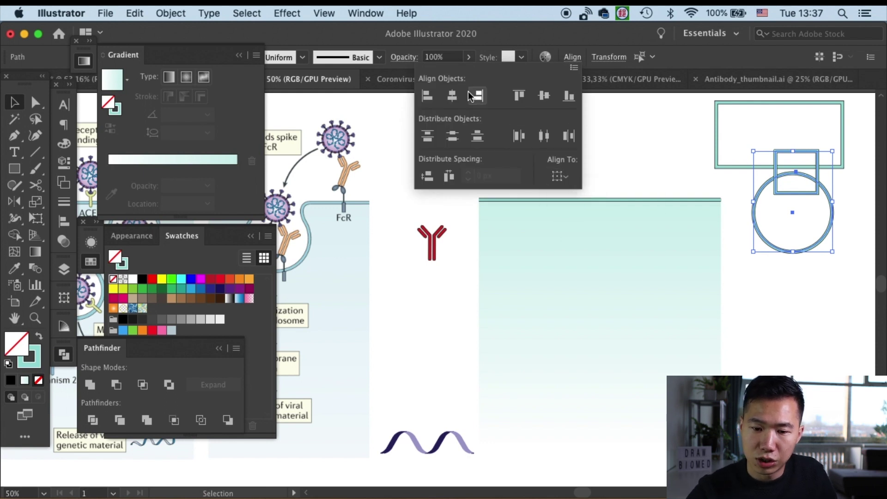
left_click(451, 96)
left_click(865, 311)
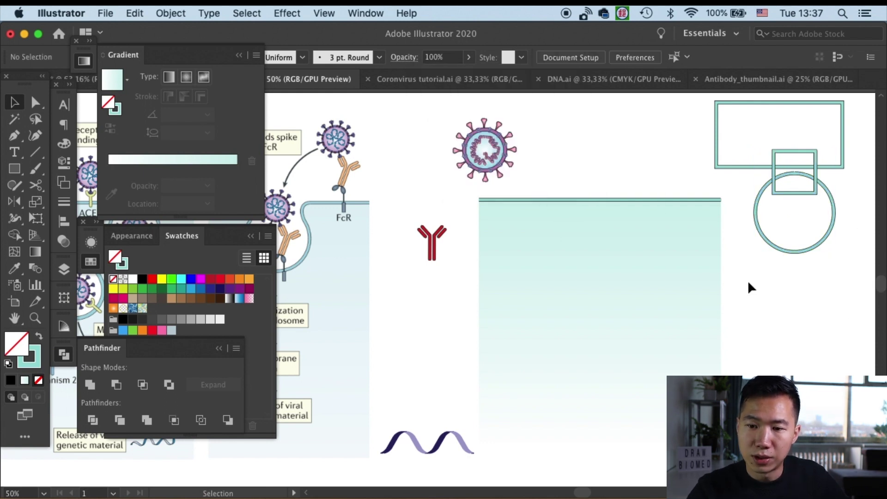
Unite the big rectangle, neck and circle into one keyhole-shaped outline.
left_click_drag(850, 143, 848, 138)
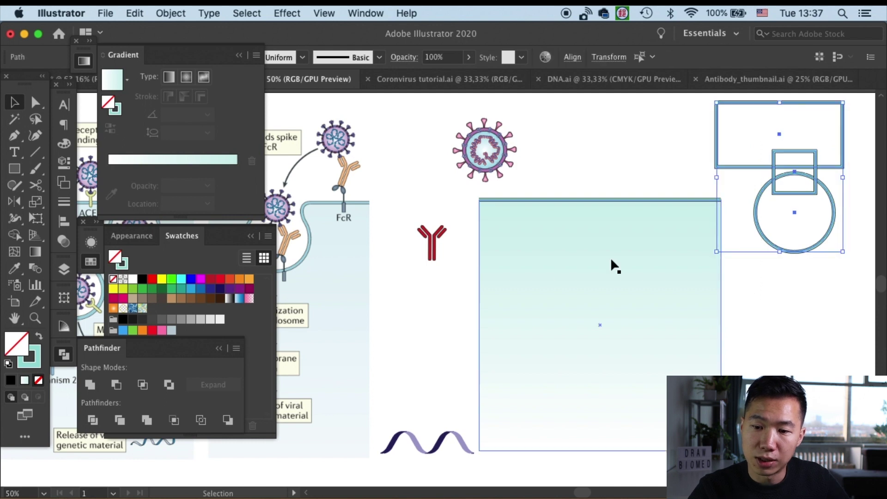
left_click(90, 386)
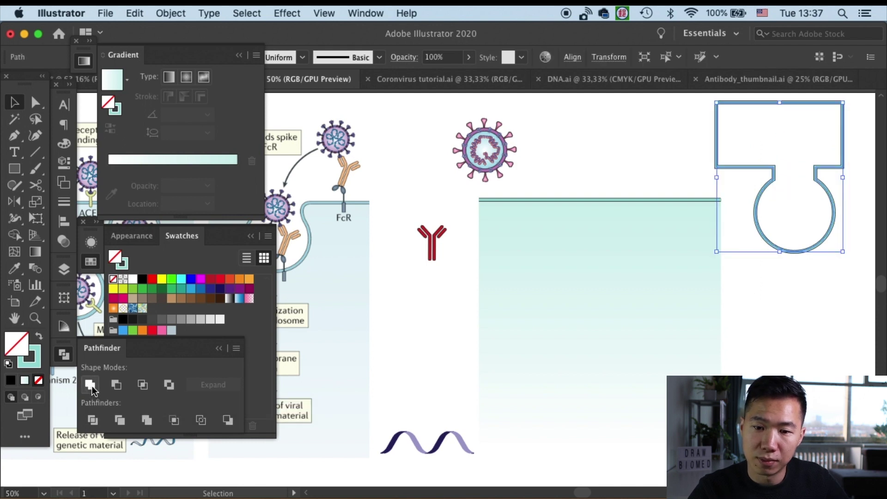
Round the keyhole's inner neck corners with a Live Corner widget to about 12.8 px radius.
left_click(794, 314)
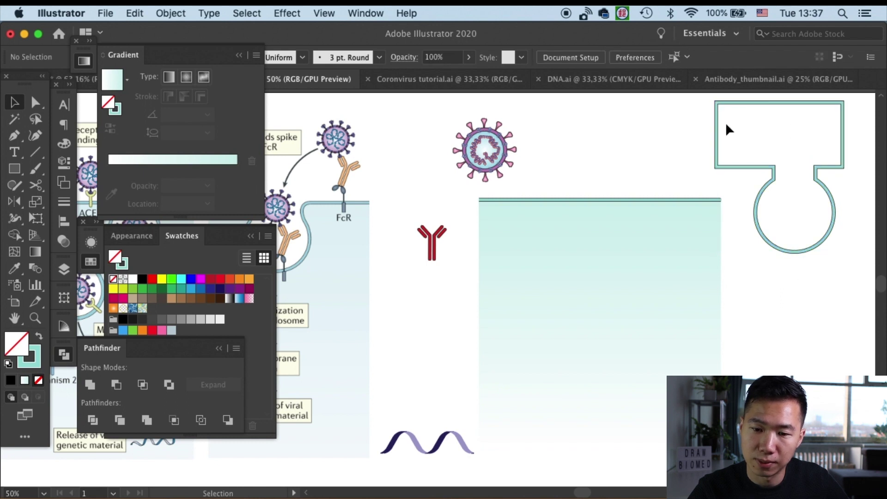
key("a")
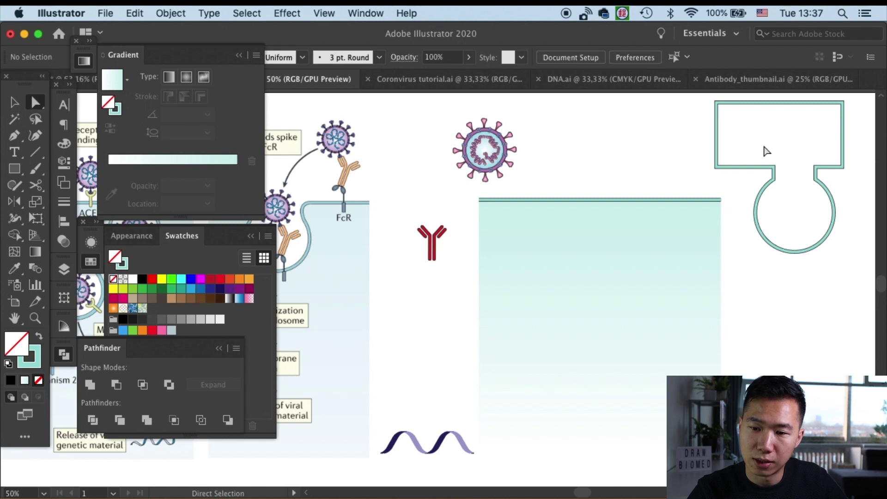
left_click_drag(830, 203, 829, 203)
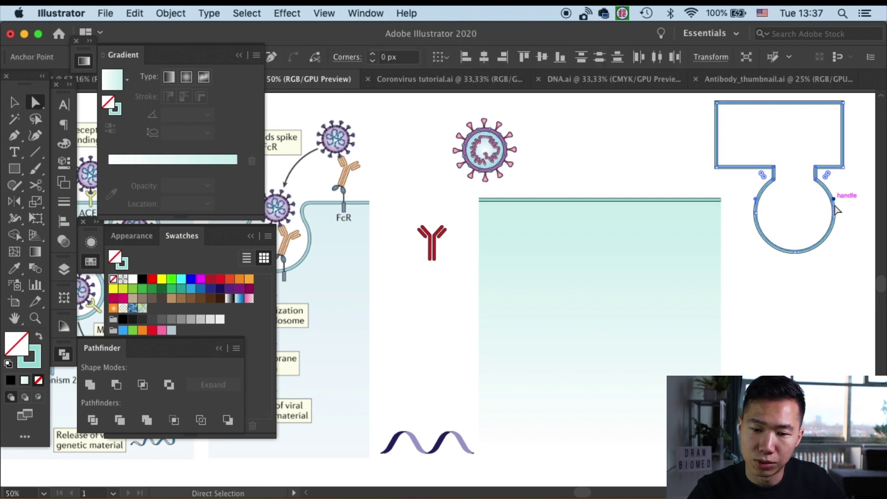
key("super+equal")
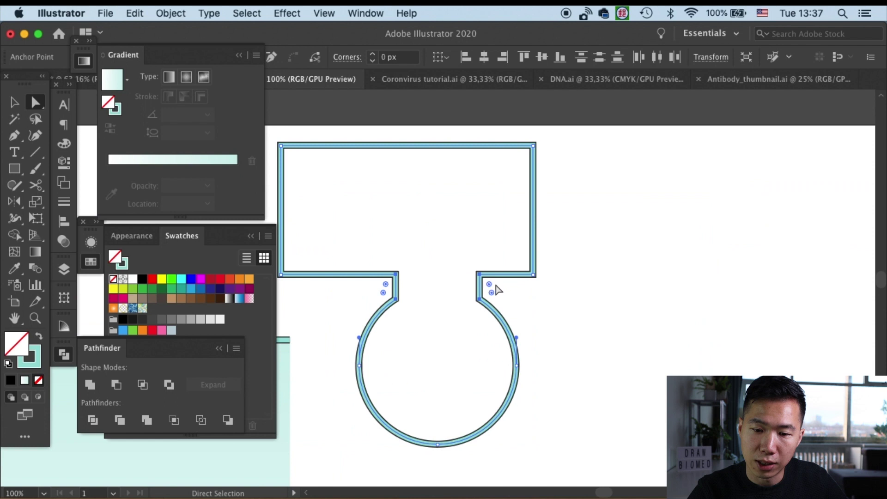
left_click_drag(489, 286, 502, 288)
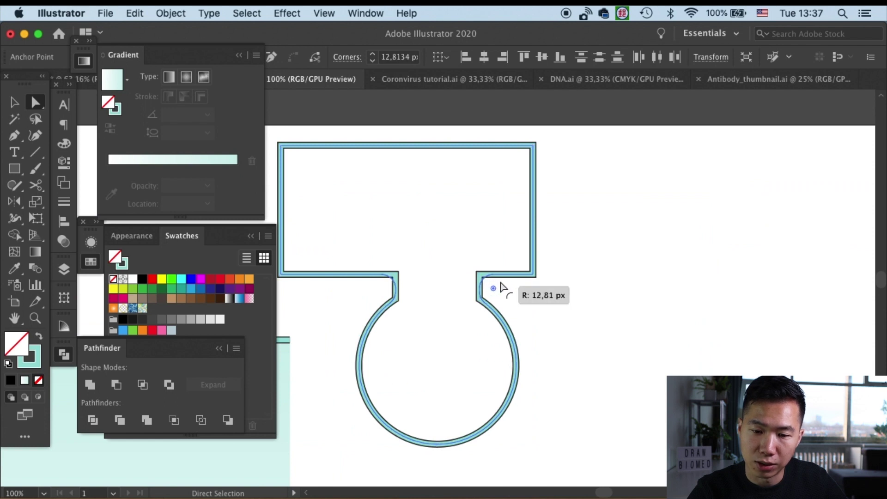
left_click(592, 380)
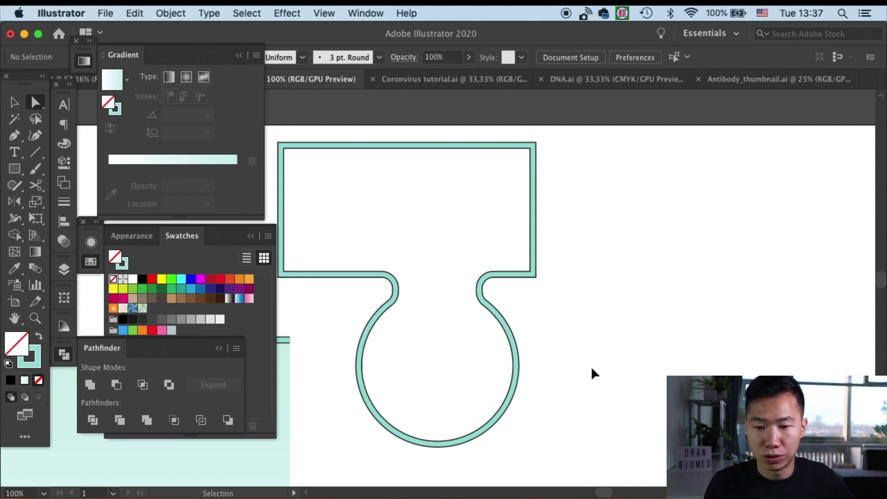
key("super+minus")
Delete the top anchors of the circle so it becomes an open pit path.
left_click_drag(542, 305, 670, 337)
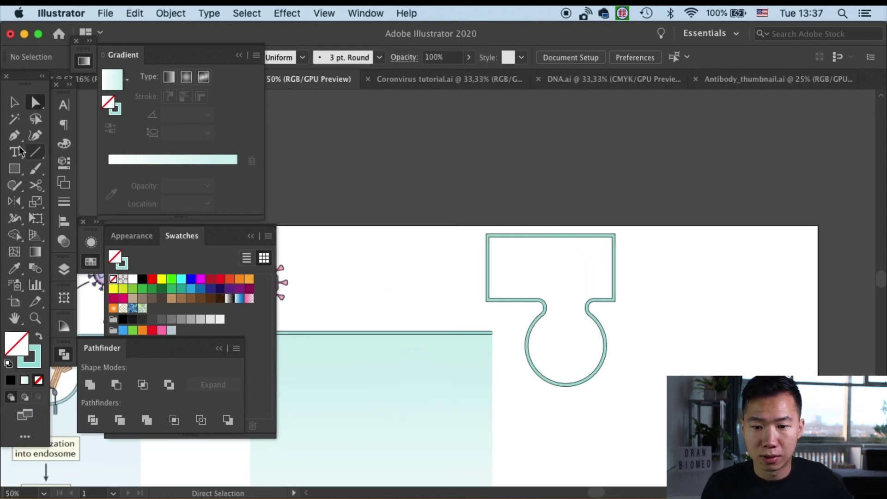
left_click(36, 103)
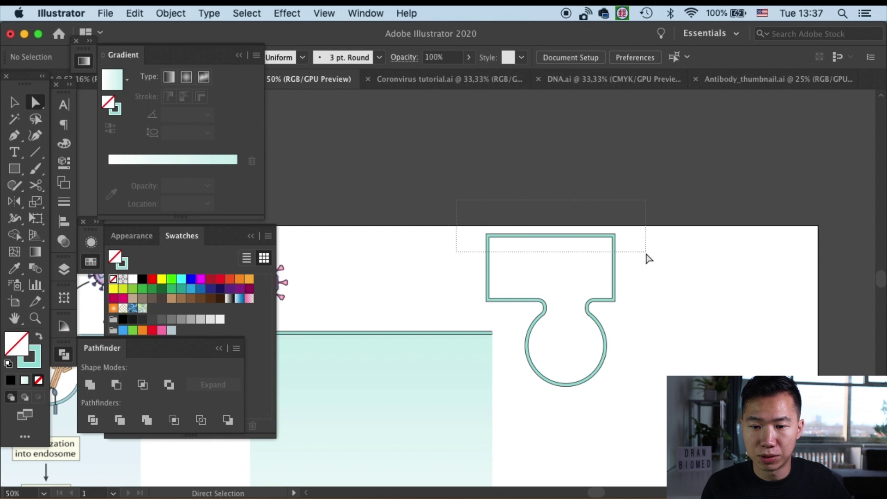
left_click_drag(458, 251, 660, 271)
key("Delete")
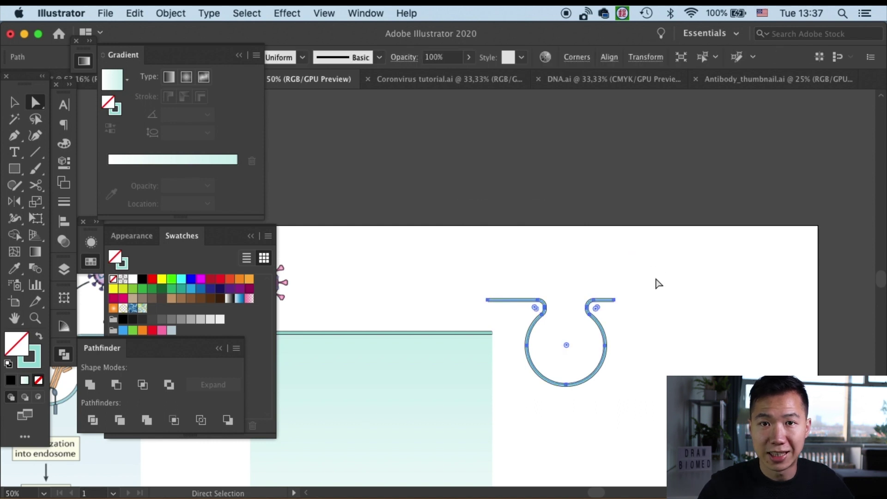
left_click(662, 266)
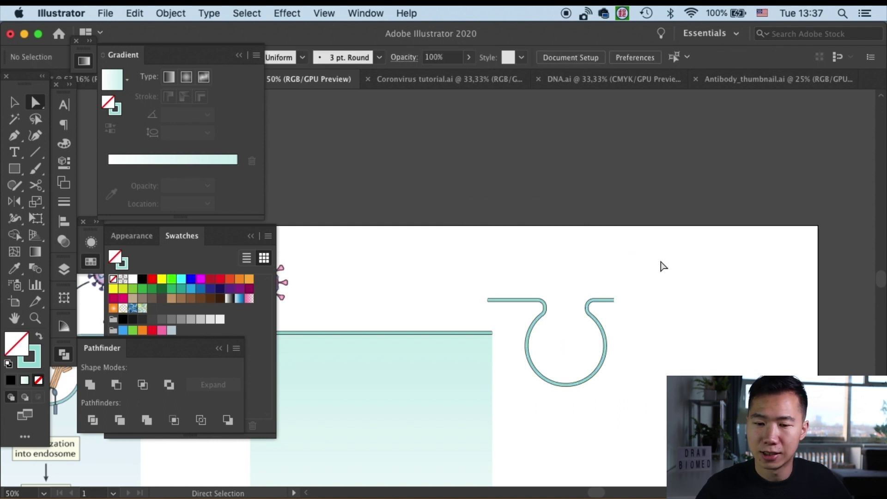
Stretch the pit's right and left end points far outward into long flat arms.
left_click(612, 300)
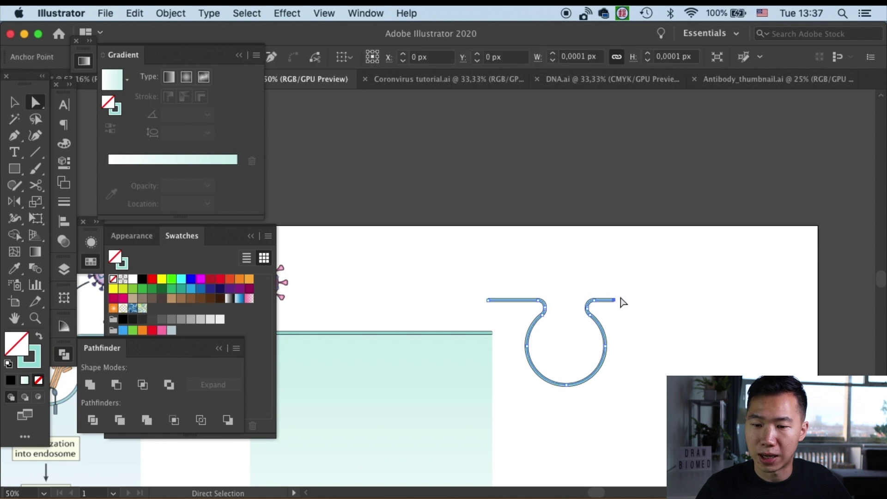
left_click_drag(615, 300, 790, 305)
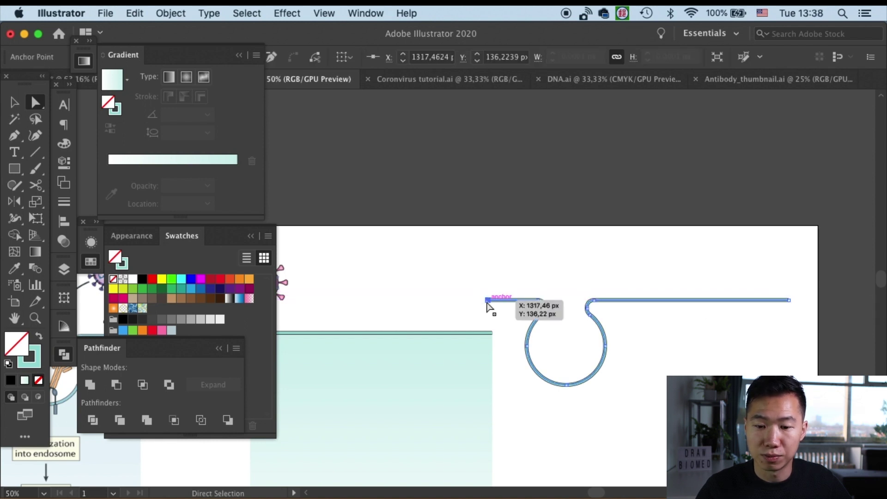
left_click(409, 301)
left_click_drag(488, 302, 309, 313)
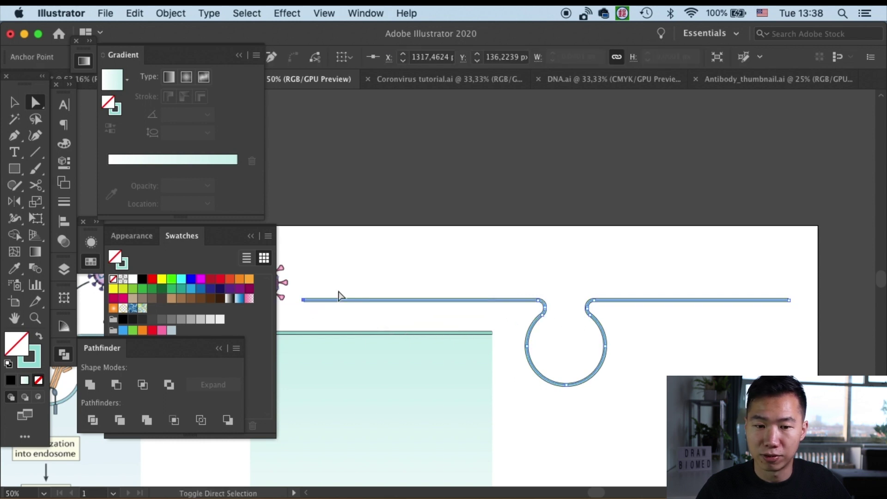
scroll(485, 312, "left", 5)
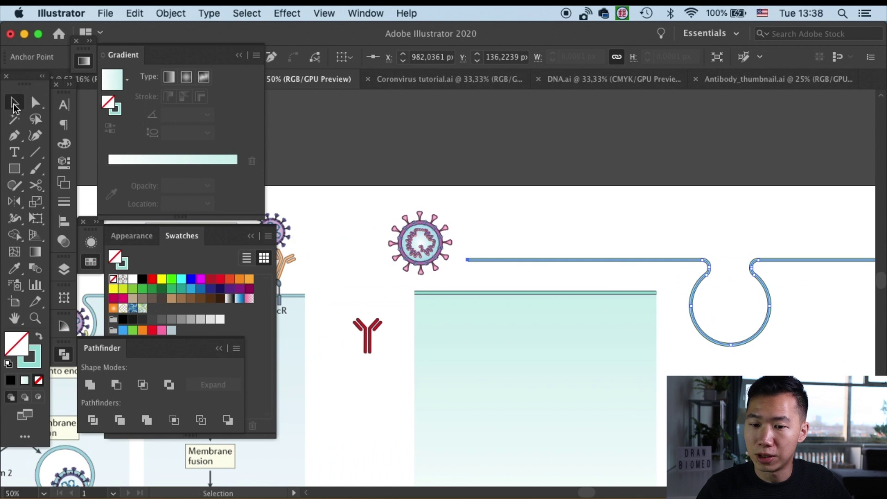
Move the pit path onto the top edge of the teal cell area.
left_click(15, 105)
left_click(445, 294)
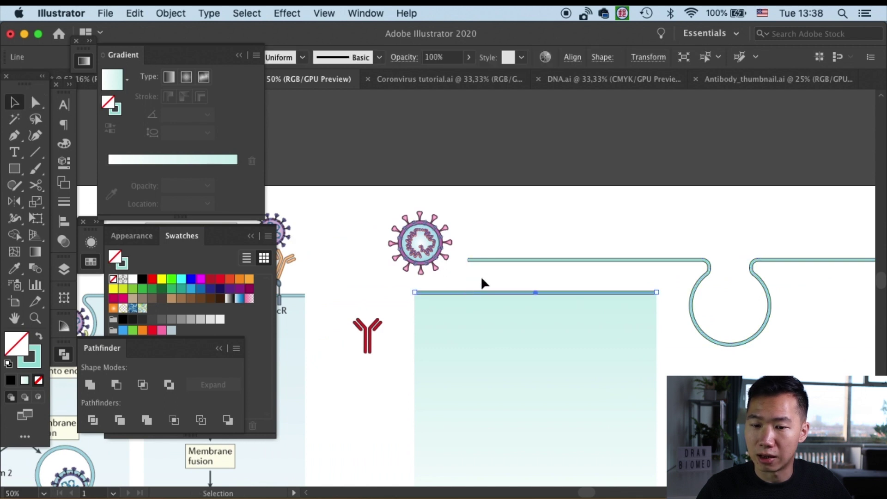
left_click(687, 280)
left_click_drag(676, 262, 521, 290)
scroll(497, 290, "left", 5)
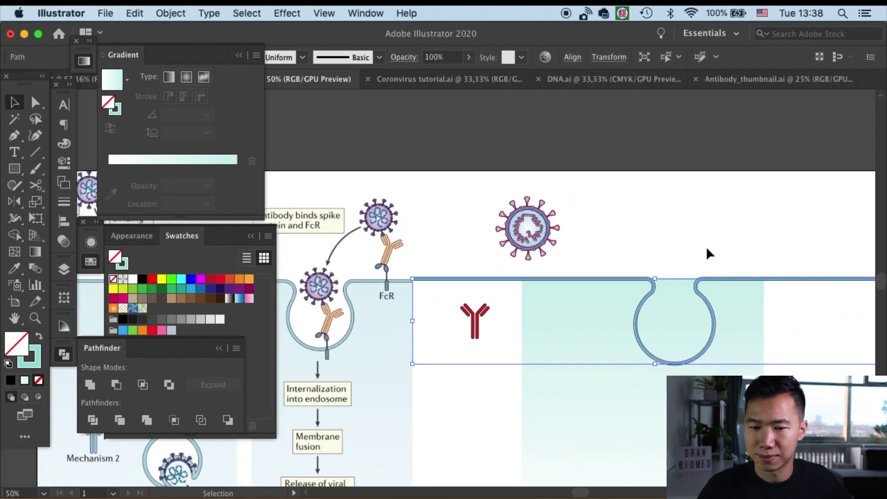
scroll(722, 259, "down", 3)
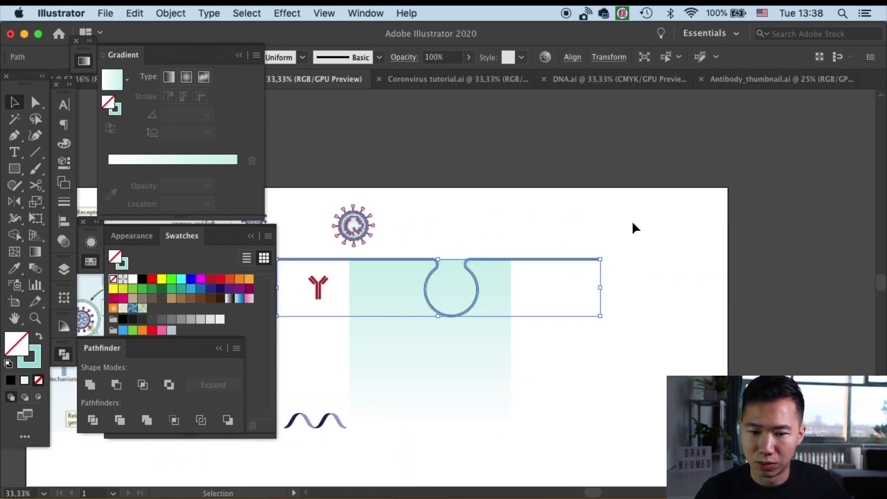
Drag the membrane's left and right end anchors inward to the teal area's edges, then zoom in on the pit.
left_click(602, 232)
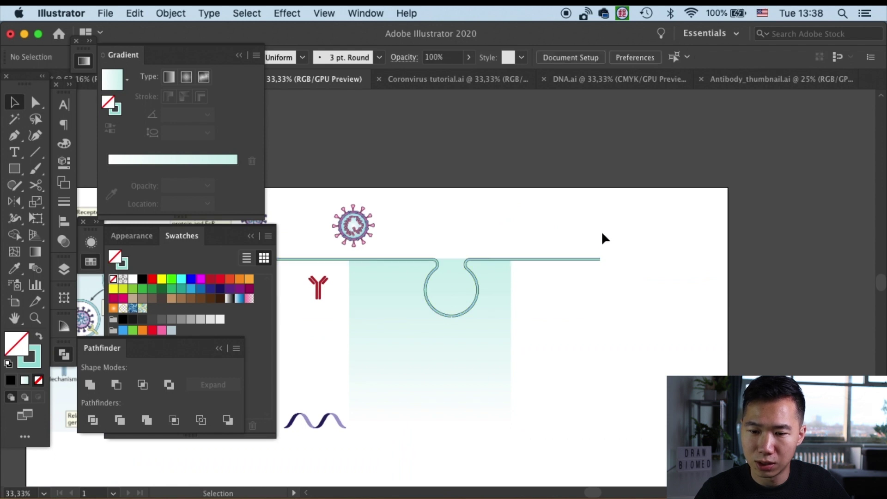
key("space")
left_click_drag(560, 237, 639, 233)
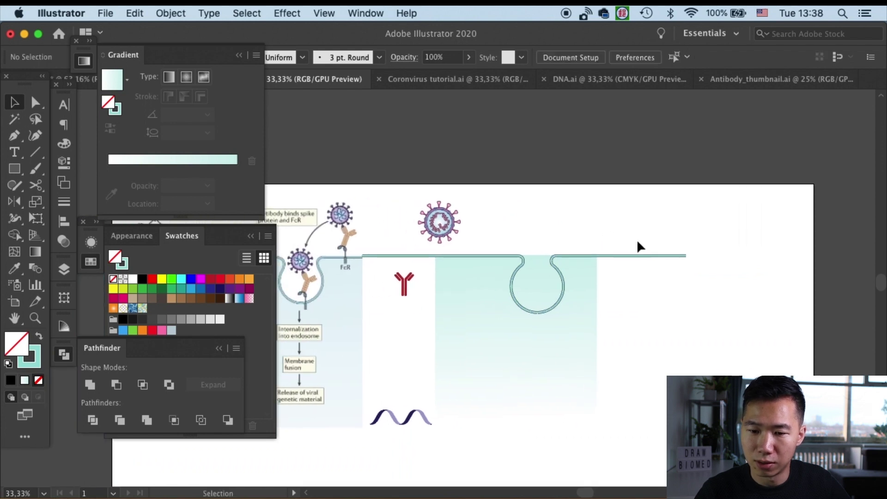
key("a")
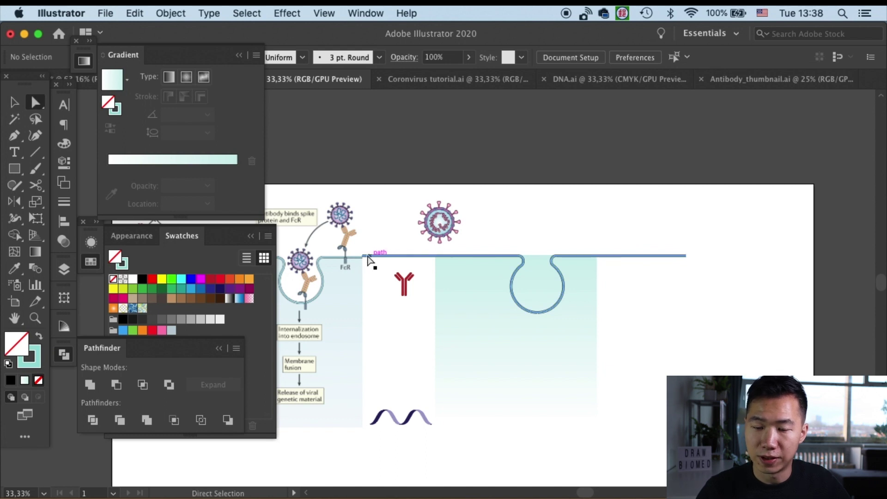
left_click(363, 256)
left_click_drag(365, 258, 437, 261)
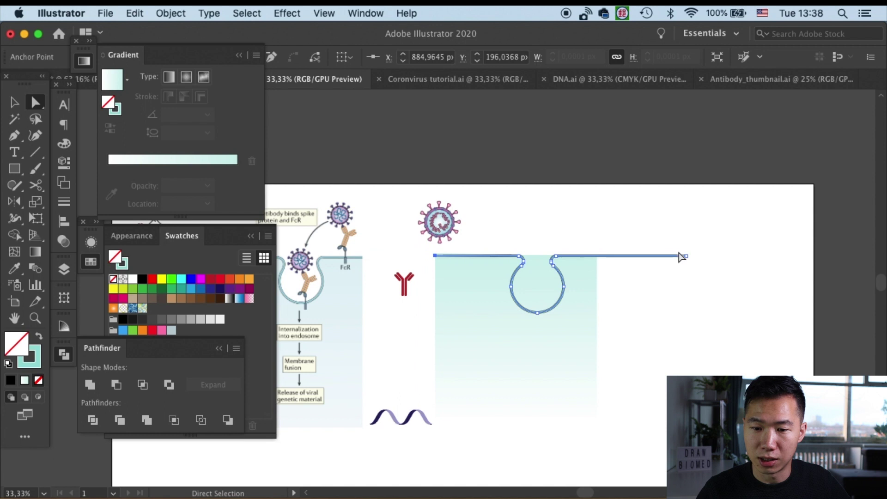
left_click(689, 271)
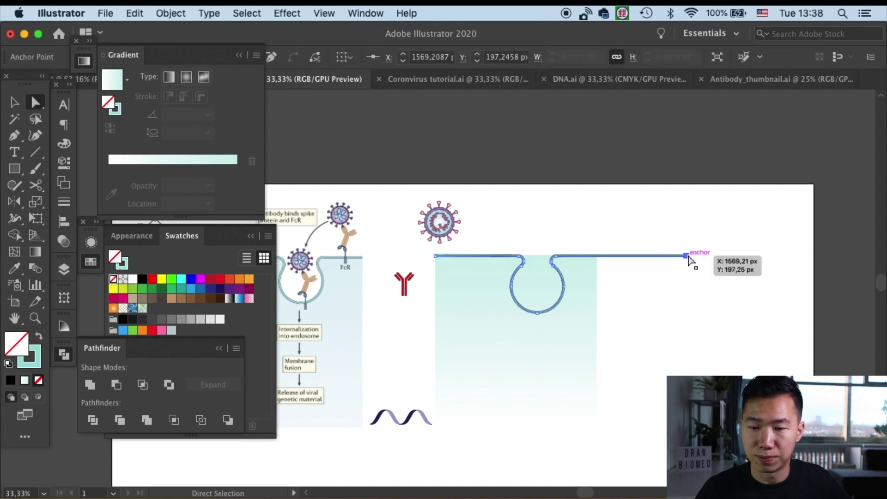
left_click_drag(687, 261, 596, 256)
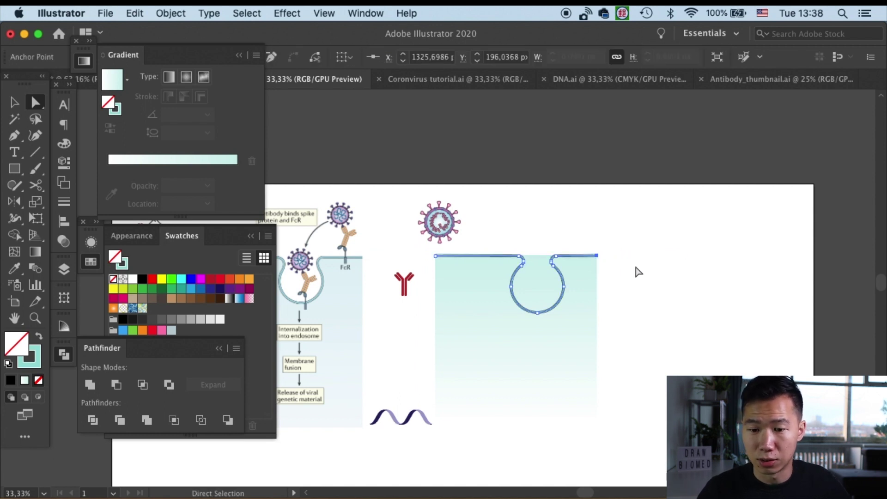
left_click(658, 296)
key("super+1")
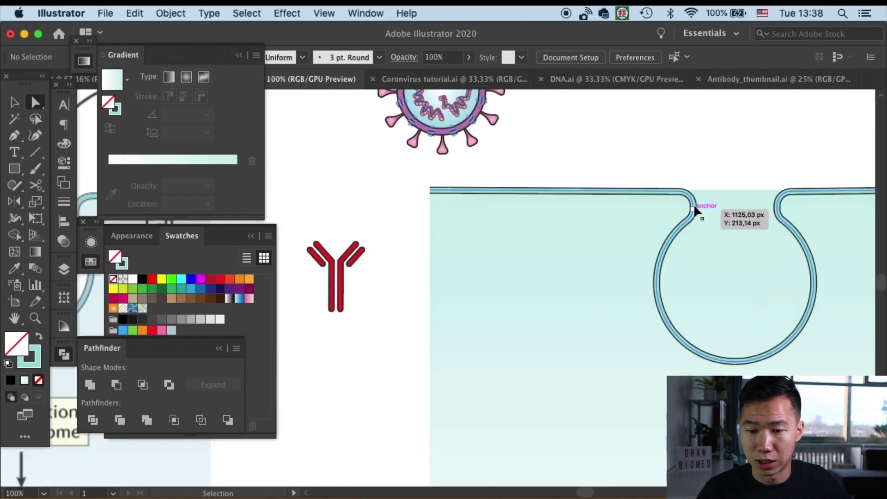
left_click_drag(720, 142, 558, 183)
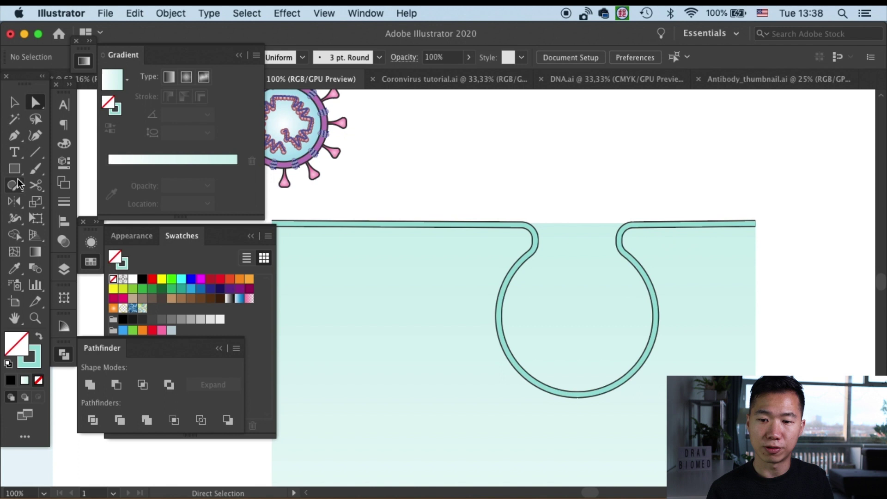
Draw a circle, move it into the pit's bulb, and make it black with no stroke.
left_click_drag(16, 170, 62, 206)
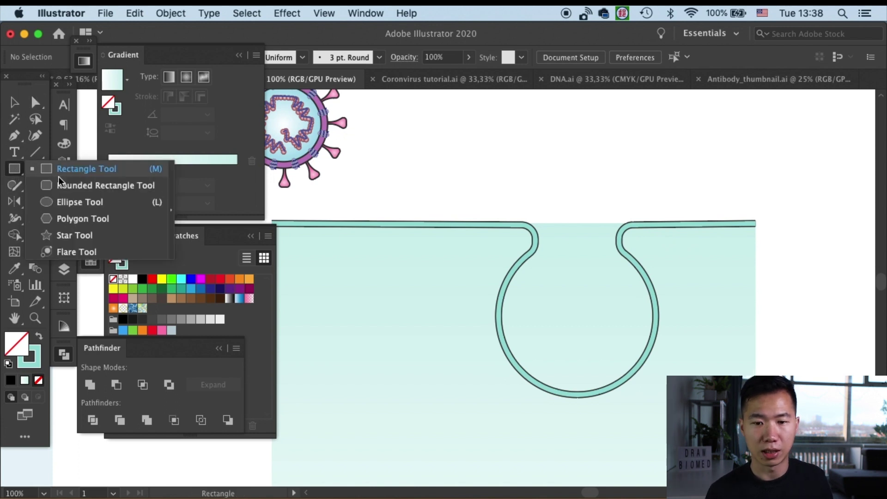
left_click(62, 202)
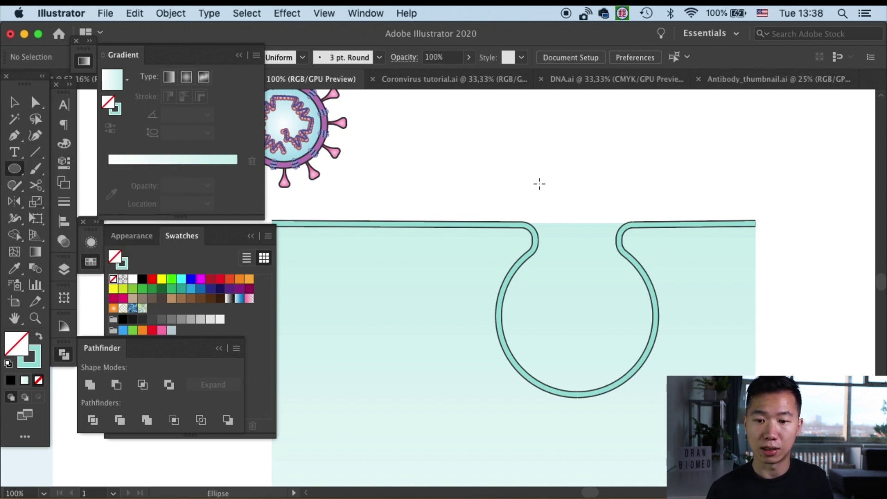
mouse_move(539, 179)
left_mouse_down()
mouse_move(641, 244)
mouse_move(658, 275)
left_mouse_up()
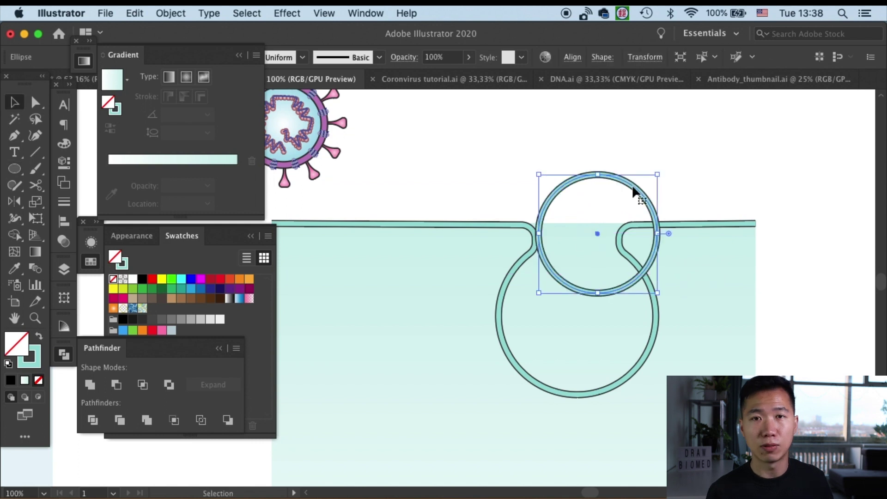
key("v")
left_click_drag(623, 194, 603, 244)
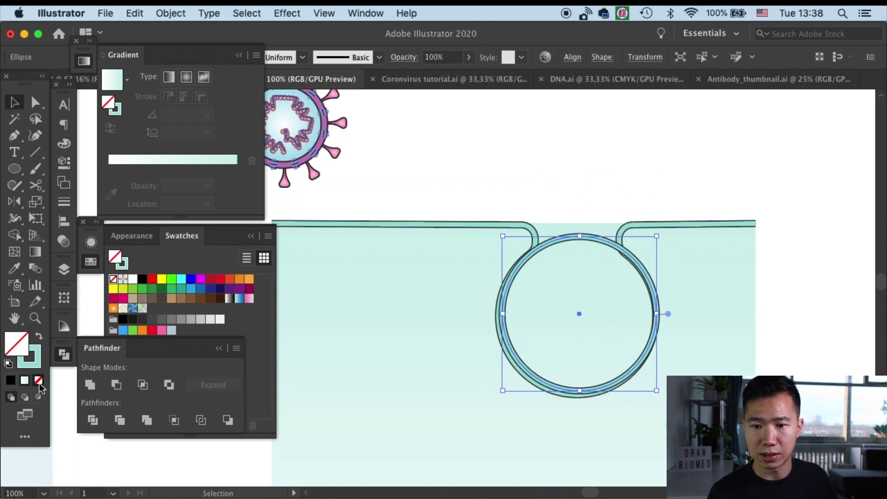
key("d")
key("slash")
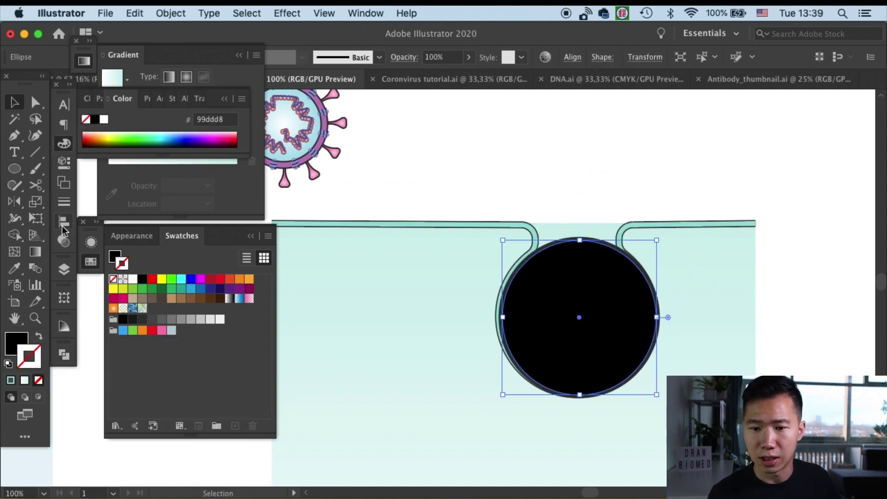
left_click(657, 167)
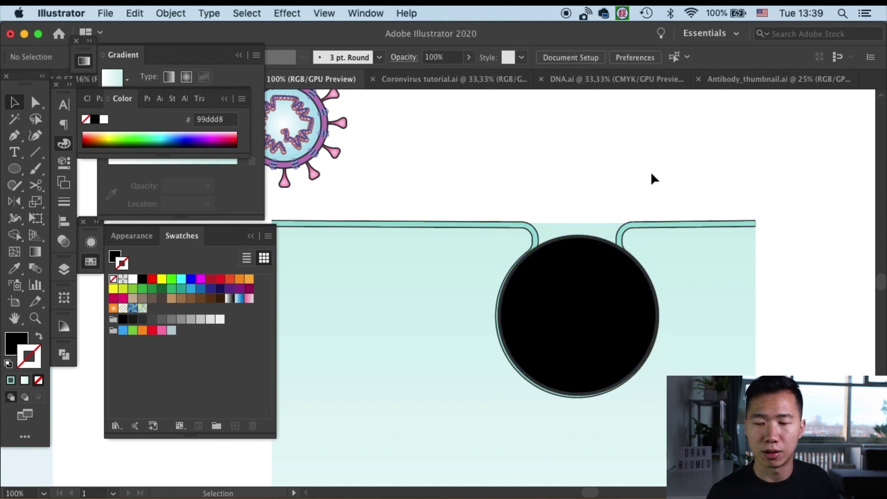
left_click(606, 292)
key("v")
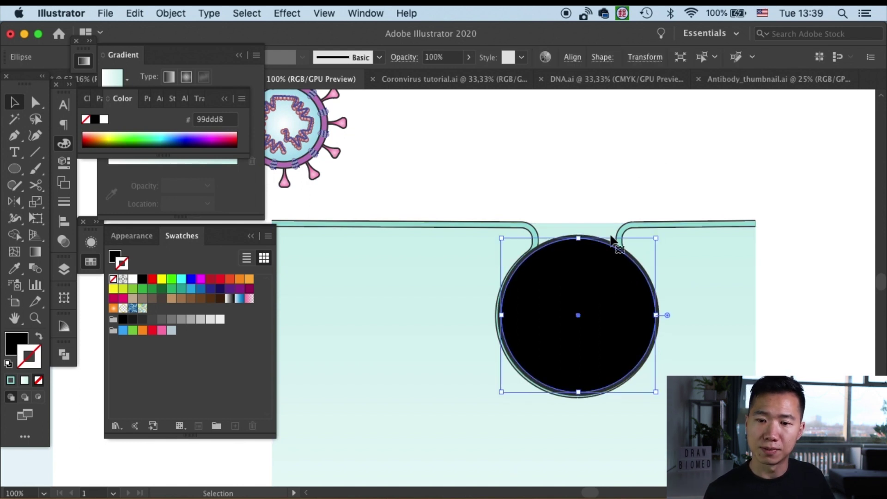
left_click(595, 154)
Draw a black rectangle over the pit's neck and confirm it has no outline.
left_click(15, 169)
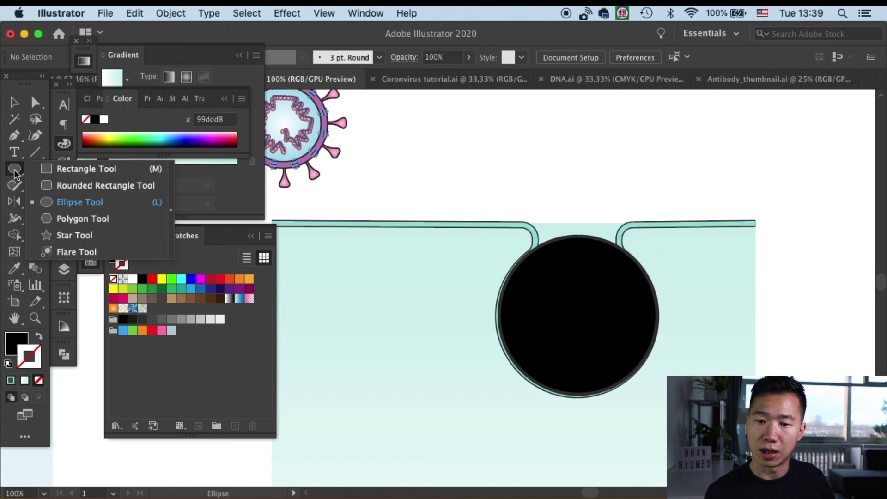
left_click(86, 168)
left_click_drag(535, 208, 621, 252)
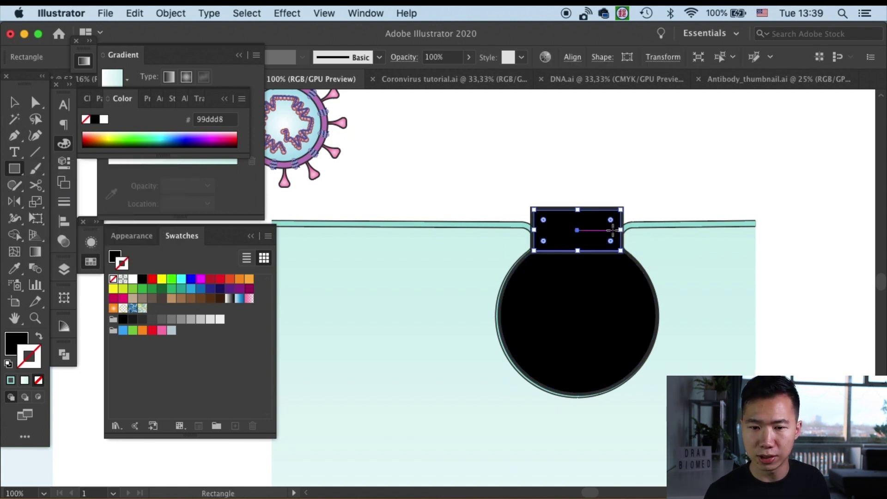
key("v")
left_click(598, 319, "shift")
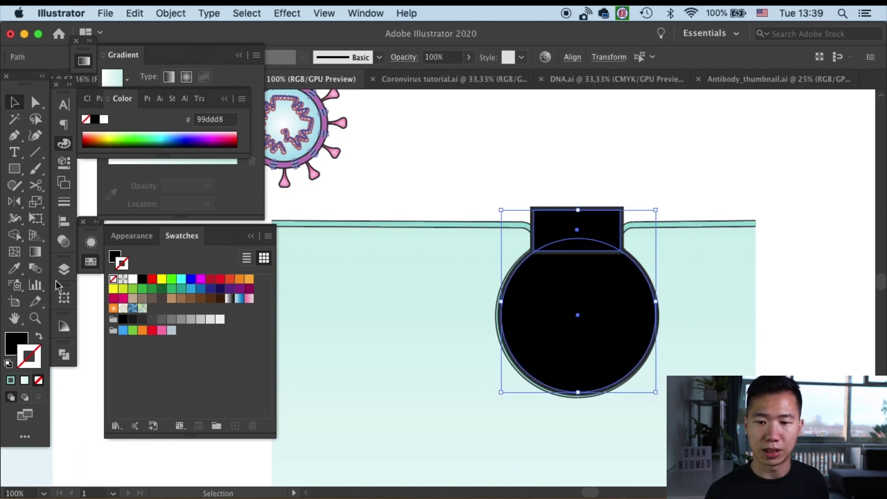
left_click(429, 291)
left_click(593, 315)
left_click(592, 221, "shift")
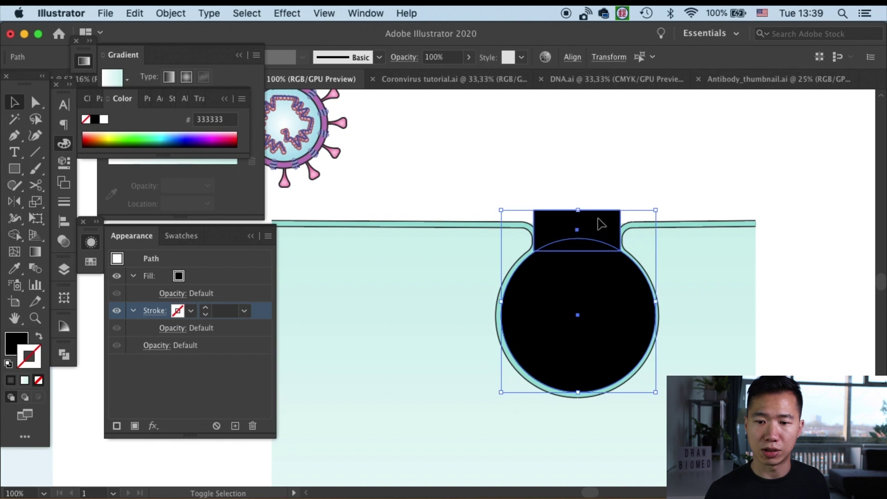
left_click(713, 277)
left_click(582, 225)
left_click(615, 188)
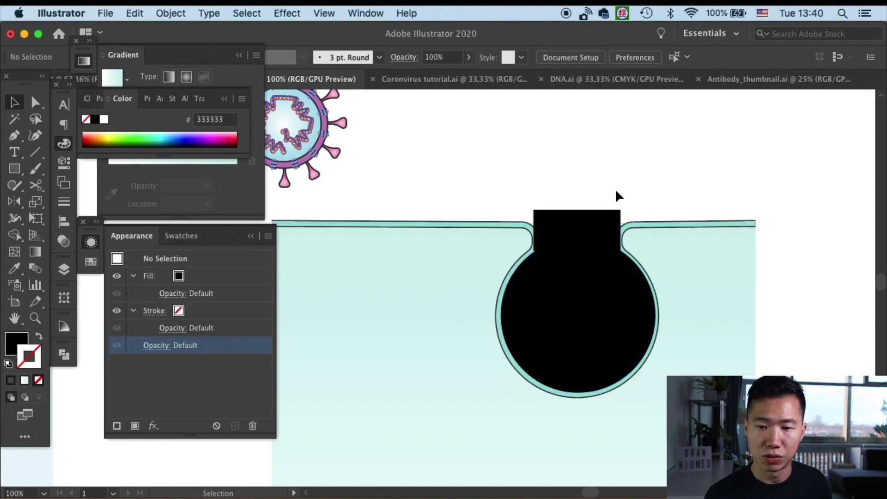
left_click(582, 226)
Unite the black circle and neck rectangle into one black bulb shape.
left_click(547, 313, "shift")
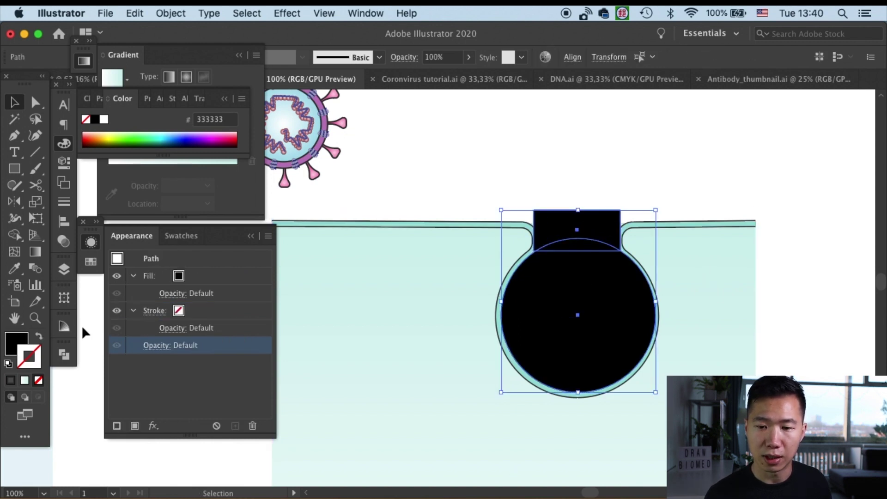
left_click(63, 355)
left_click(89, 386)
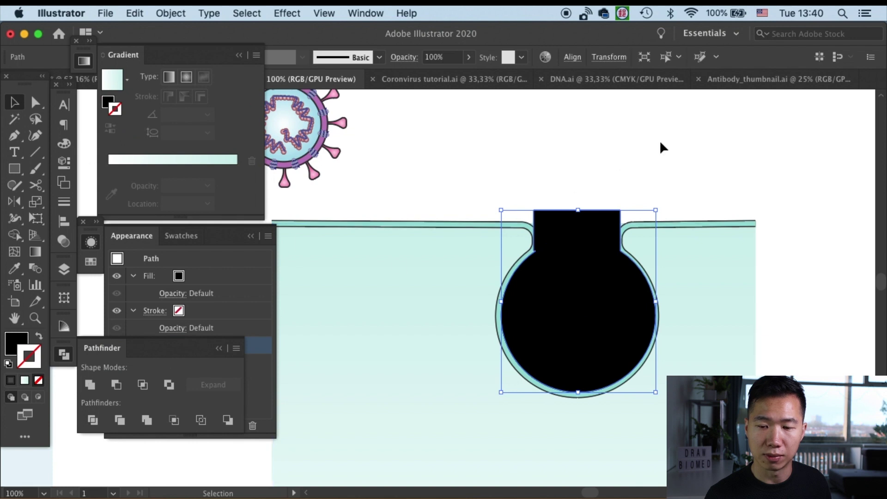
left_click(661, 142)
Select the black bulb with the cyan membrane and bring up their Transparency options.
left_click(550, 311)
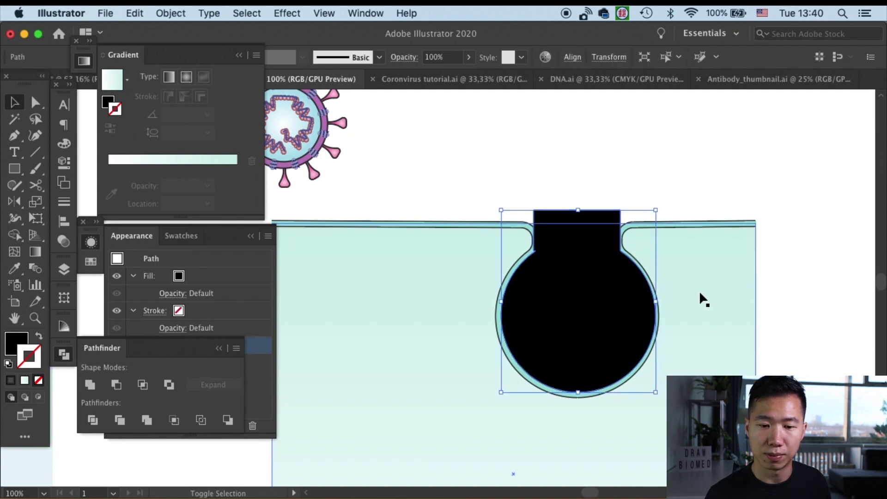
left_click(701, 293, "shift")
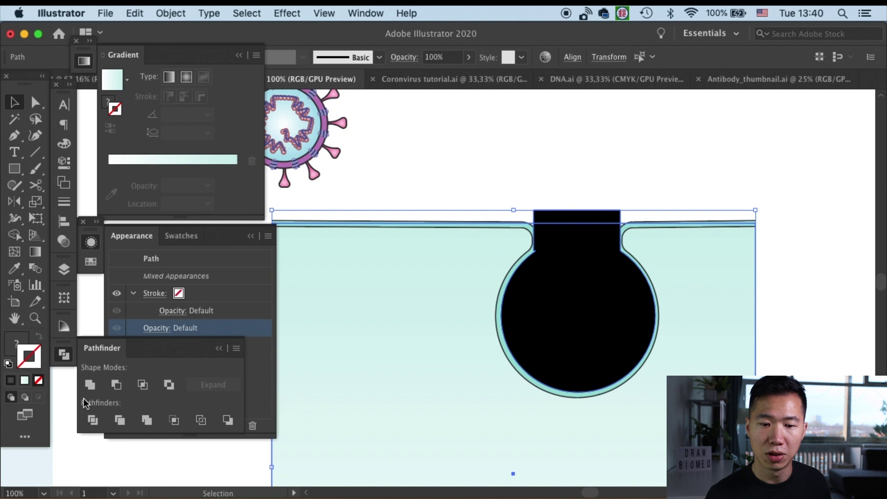
left_click(184, 328)
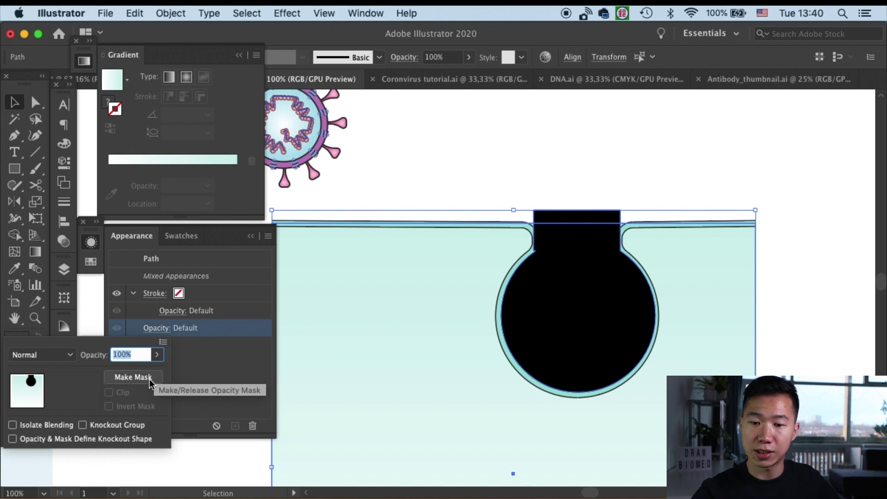
Make the black bulb an opacity mask on the membrane and zoom in on the pit opening.
left_click(133, 376)
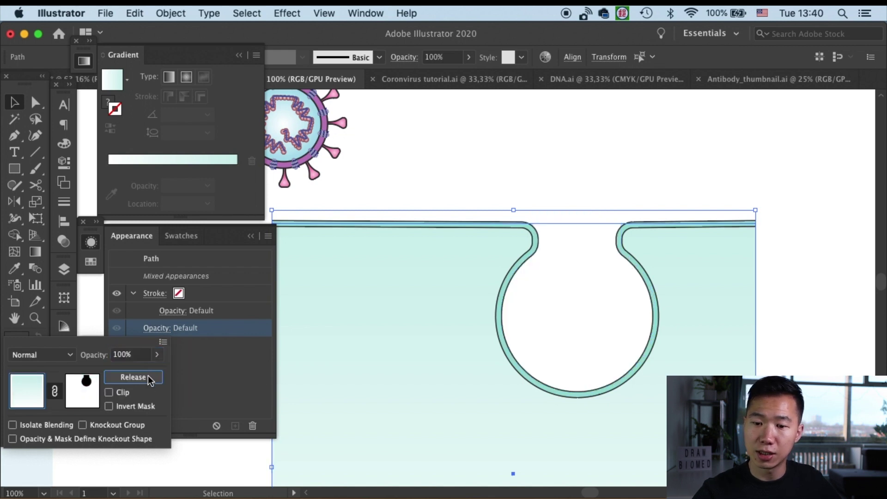
left_click(673, 160)
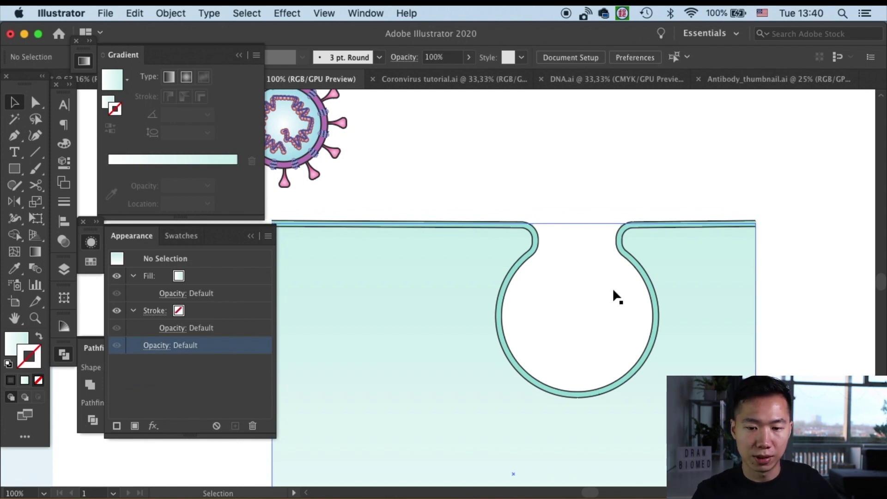
key("super+equal")
key("super+equal")
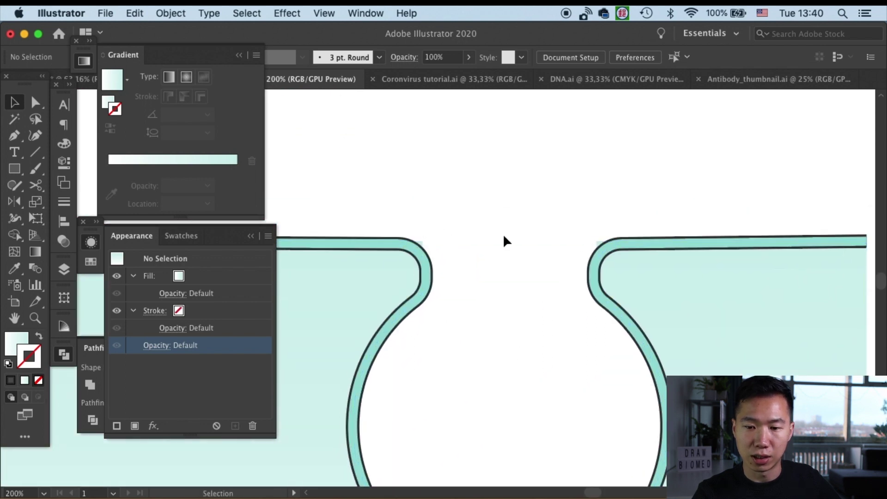
Enter mask editing for the masked membrane and select the mask shape's anchor points.
left_click(519, 361)
left_click(158, 346)
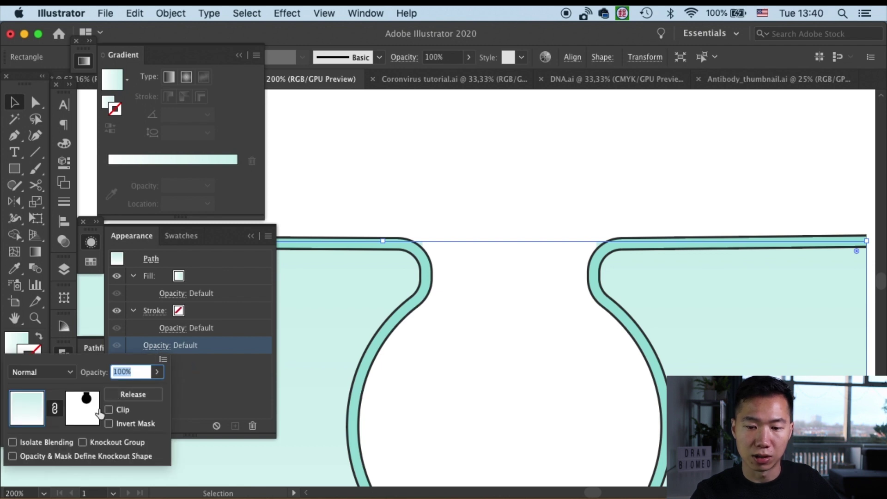
left_click(83, 408)
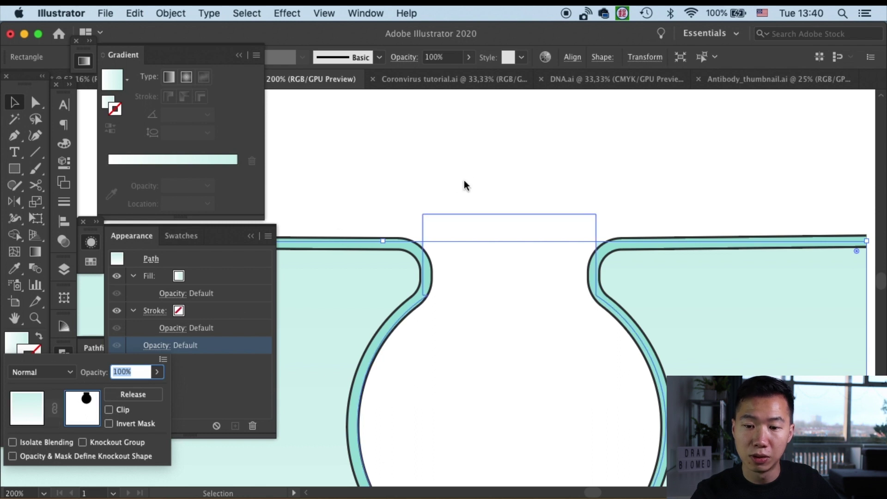
type("a")
left_click(425, 219)
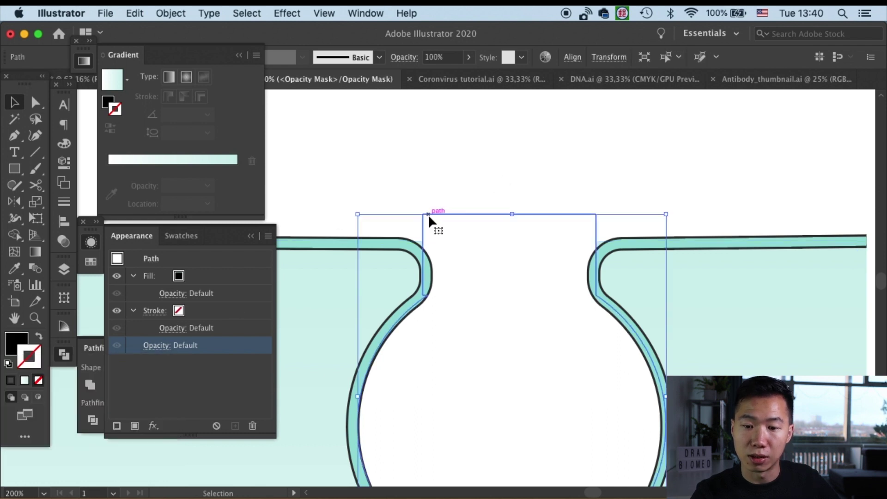
key("a")
Lower and widen the mask's top corners past the pit lips so the opening cuts cleanly.
left_click(425, 216)
left_click_drag(425, 220, 425, 233)
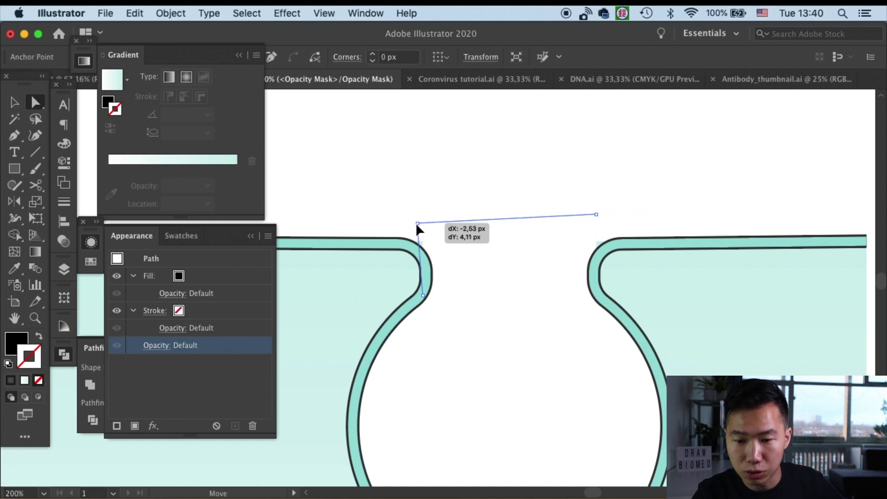
left_click_drag(595, 228, 619, 239)
left_click(422, 232)
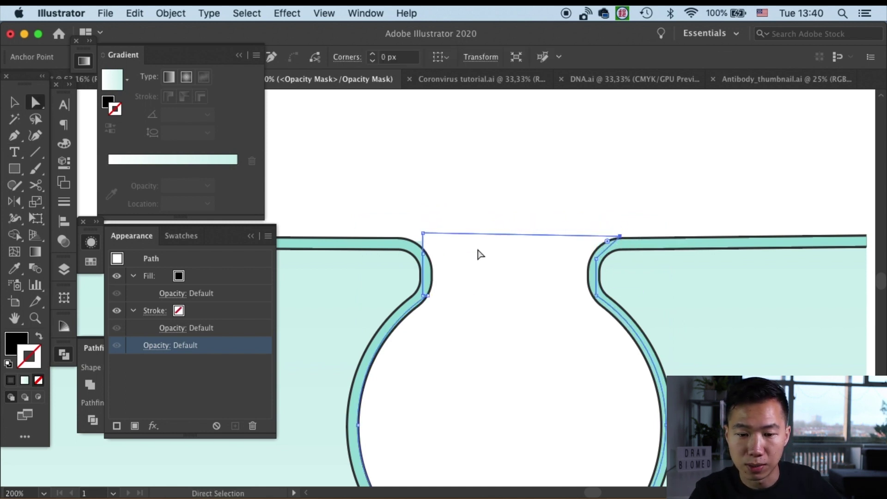
left_click_drag(423, 233, 400, 239)
left_click(15, 103)
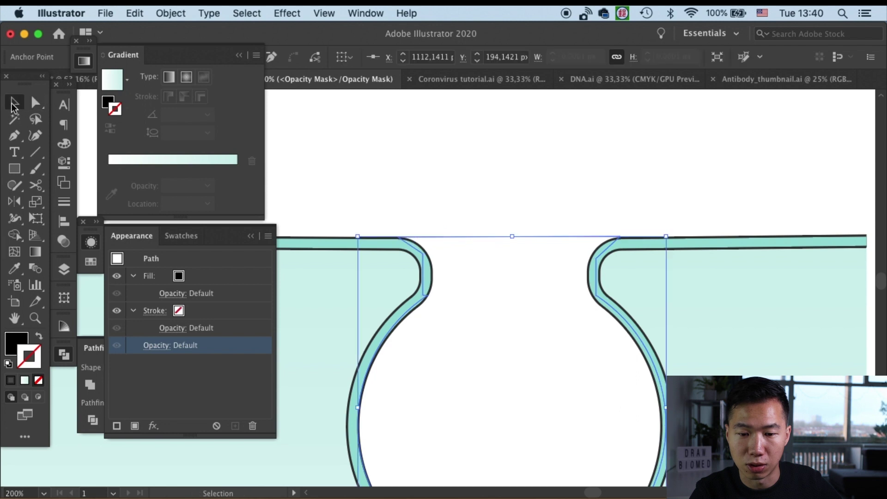
left_click(445, 186)
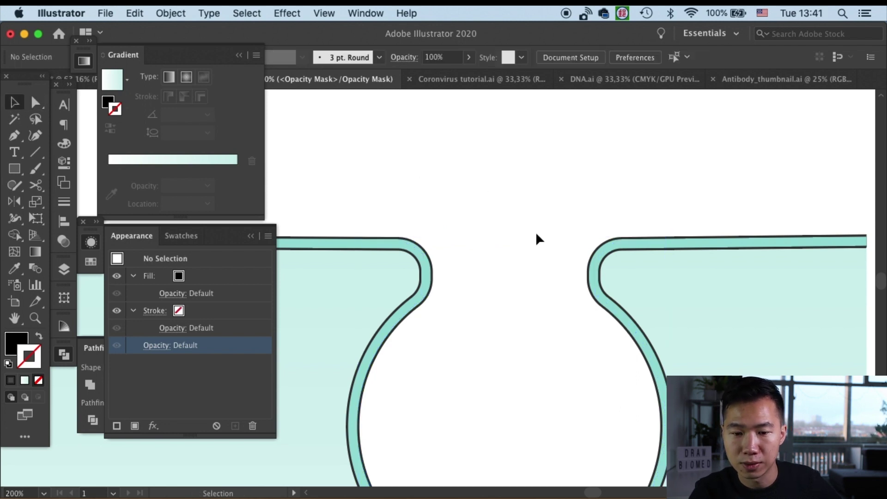
scroll(536, 232, "down", 4)
Leave mask editing and return to normal artwork with nothing selected.
key("a")
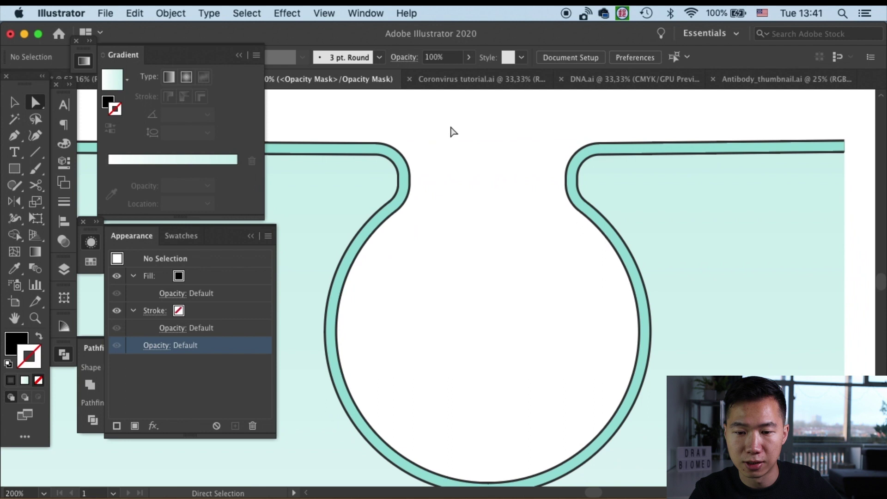
left_click(157, 345)
left_click(34, 411)
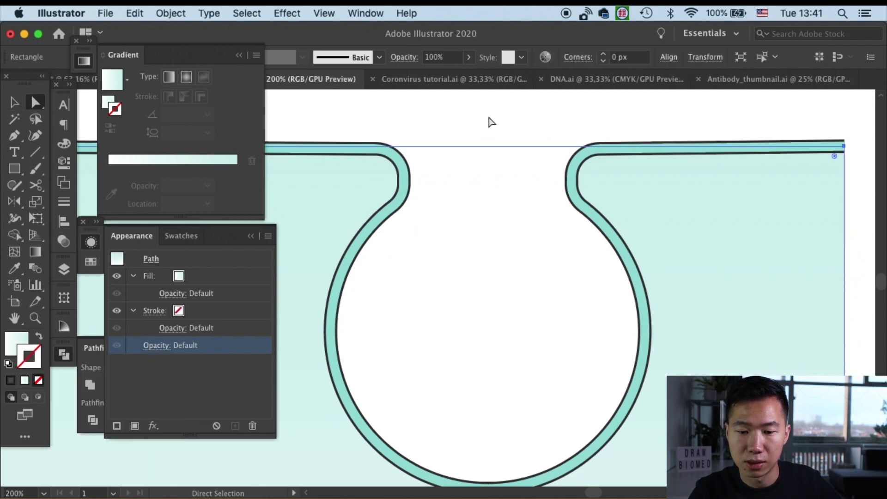
left_click(663, 122)
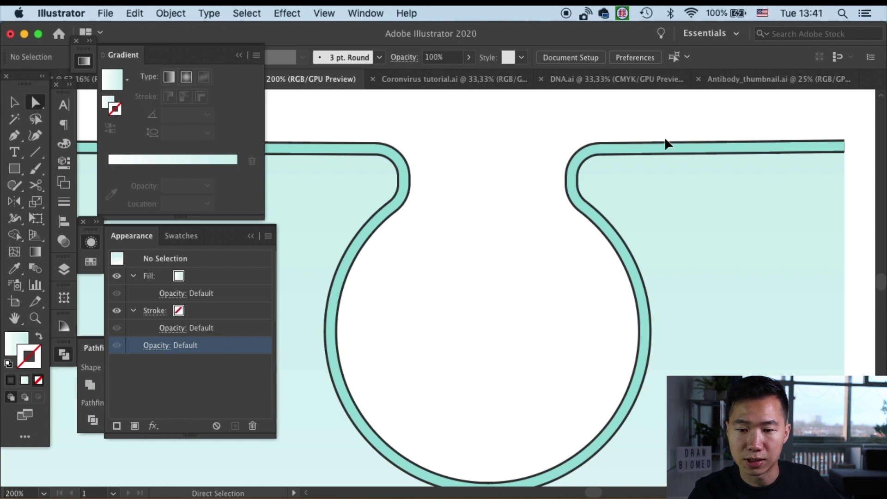
scroll(668, 142, "down", 3)
scroll(669, 145, "down", 3)
scroll(667, 153, "down", 2)
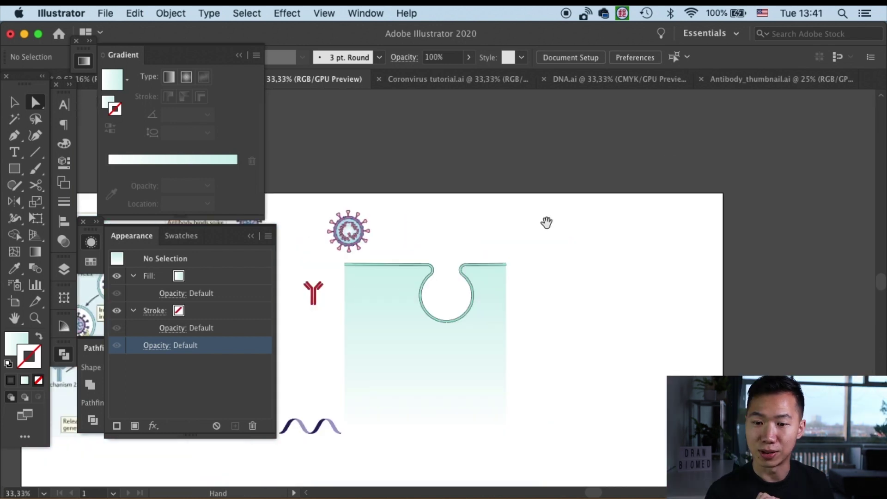
scroll(544, 202, "down", 2)
Alt-drag a copy of the virus into place above the pit.
left_click_drag(544, 201, 666, 187)
left_click(683, 227)
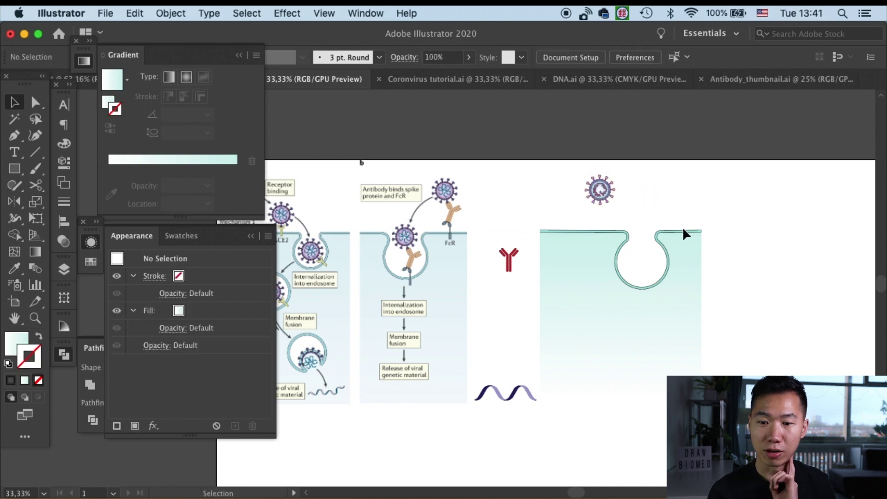
scroll(668, 202, "left", 3)
left_click(35, 156)
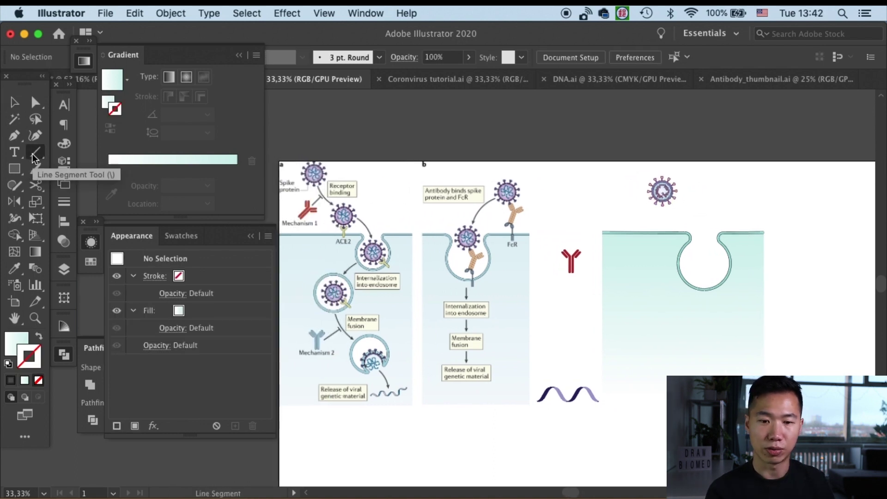
left_click(15, 136)
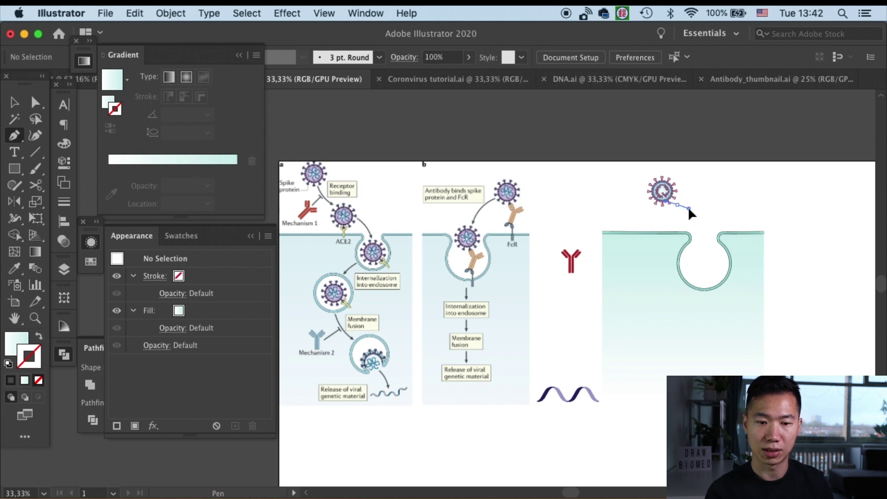
Draw a curved Pen path from the virus down to the bottom of the pit.
left_click_drag(690, 207, 690, 209)
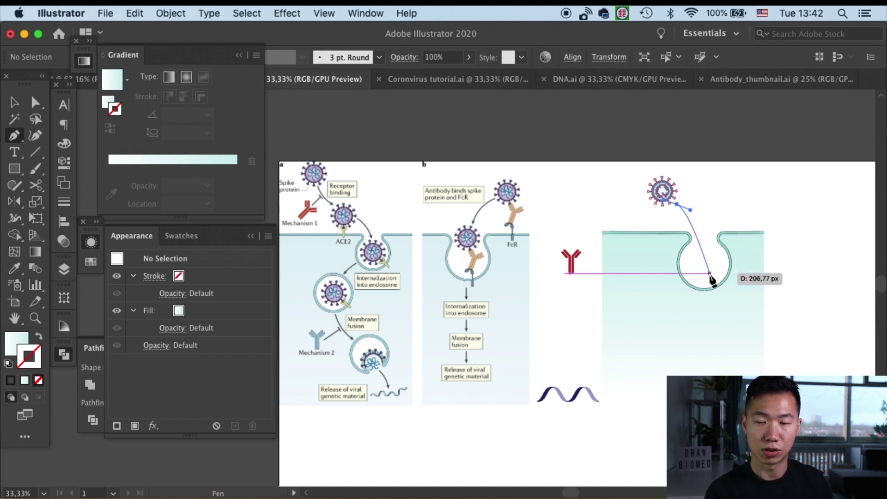
left_click_drag(703, 284, 700, 277)
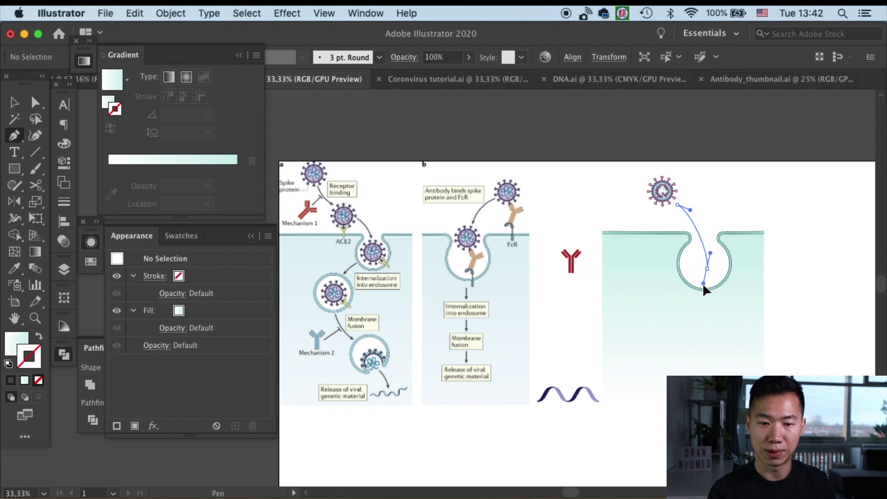
key("v")
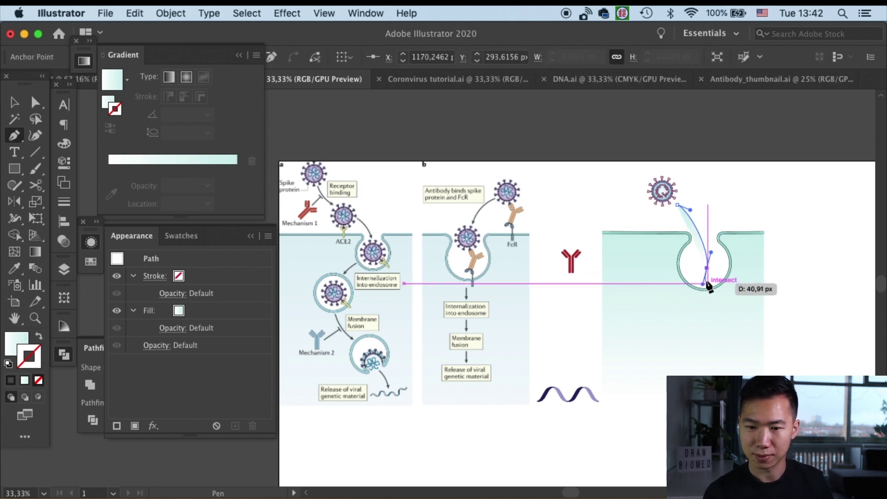
left_click(762, 203)
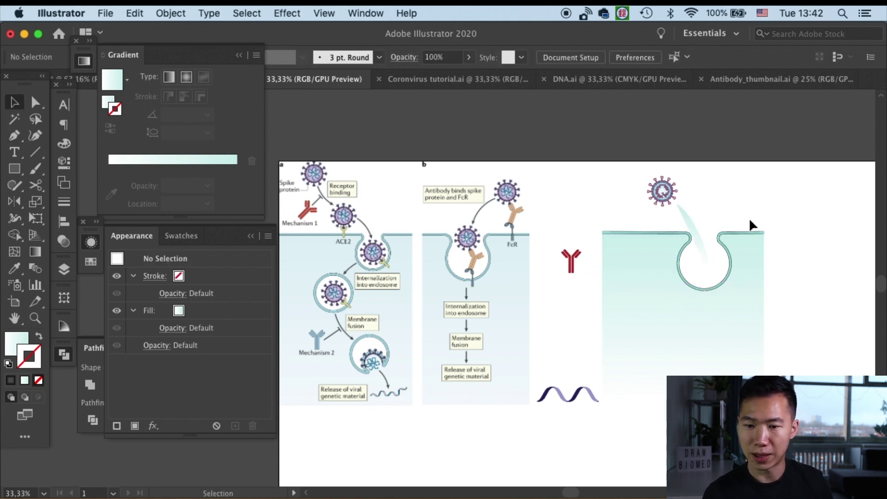
scroll(749, 217, "up", 3)
scroll(611, 211, "right", 5)
Remove the curve's gradient fill and give it a black stroke.
left_click(611, 210)
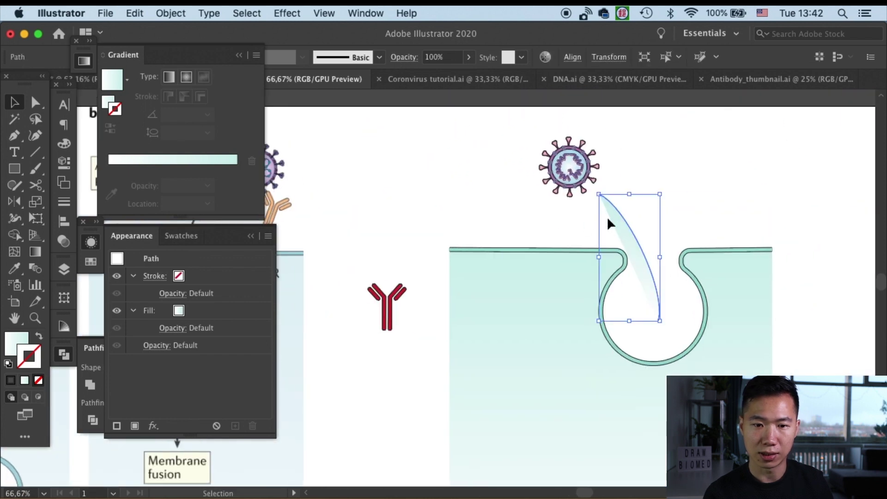
left_click(18, 345)
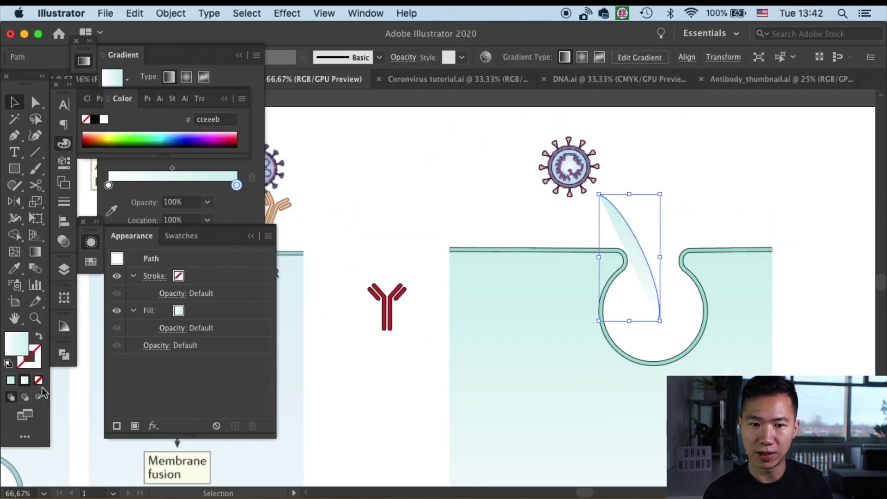
left_click(39, 379)
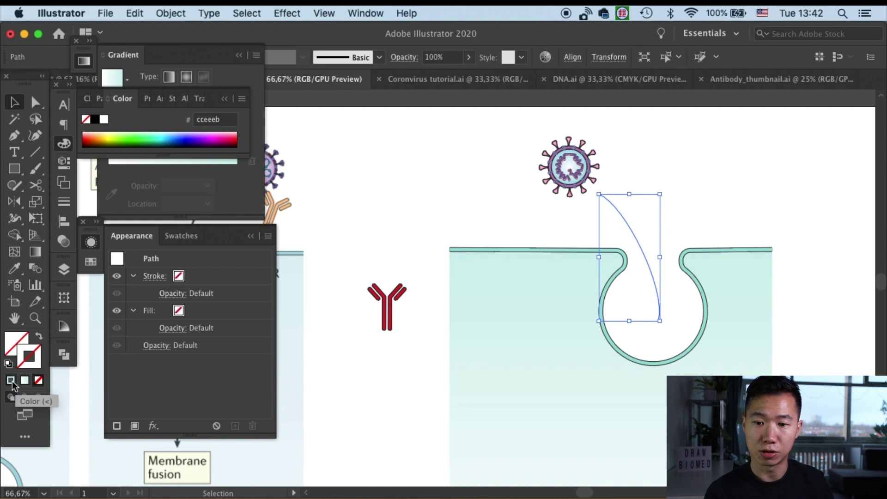
left_click(66, 354)
left_click(91, 262)
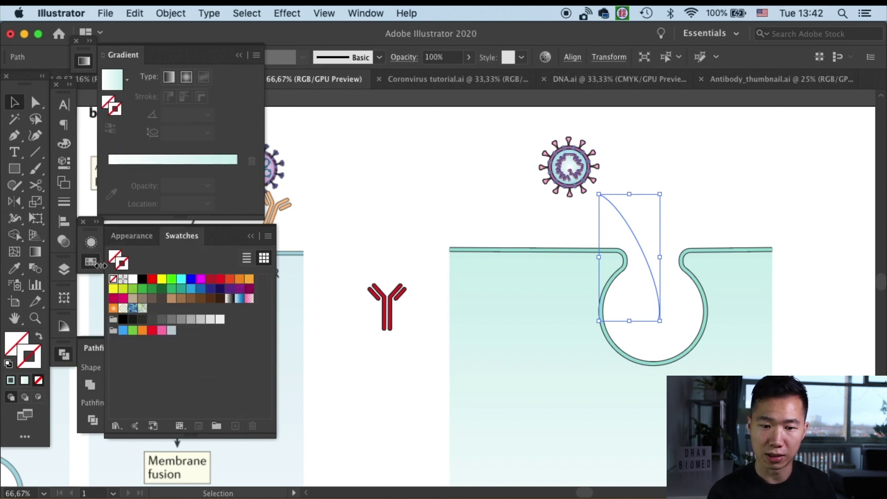
left_click(143, 320)
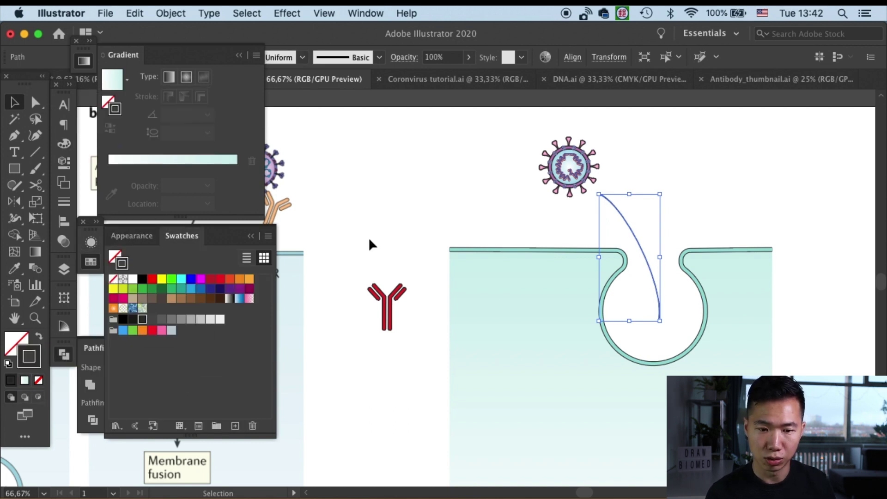
left_click(682, 176)
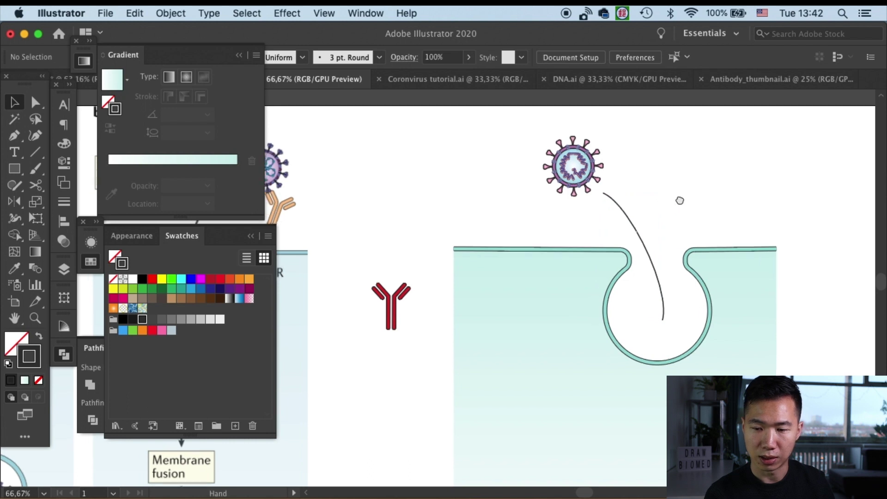
Set the curved path's stroke weight to 2 pt.
left_click_drag(681, 201, 776, 194)
left_click(735, 229)
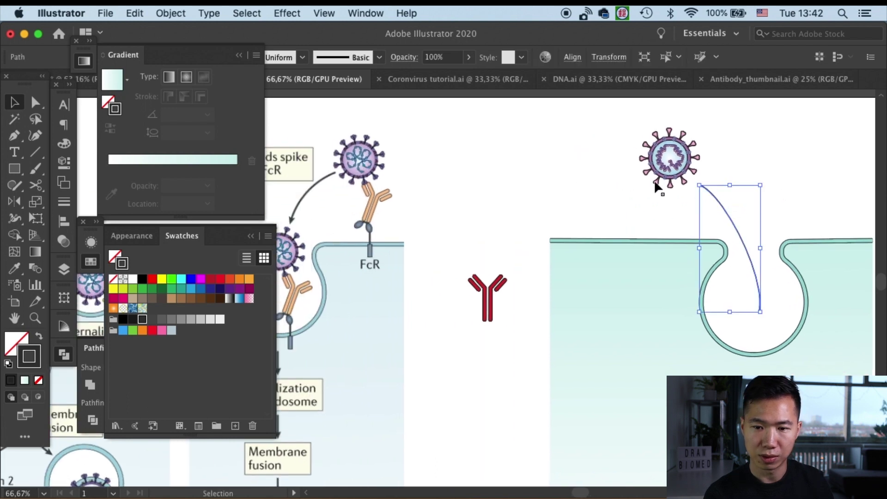
left_click(236, 55)
left_click(222, 57)
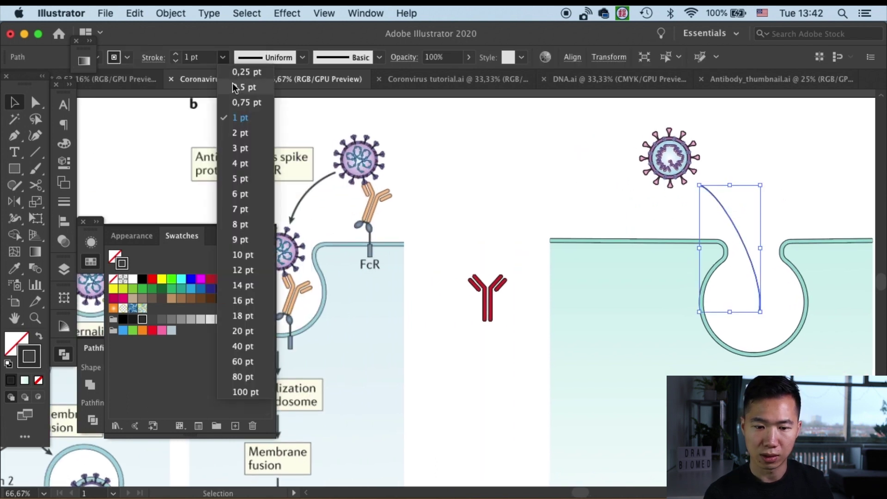
left_click(243, 134)
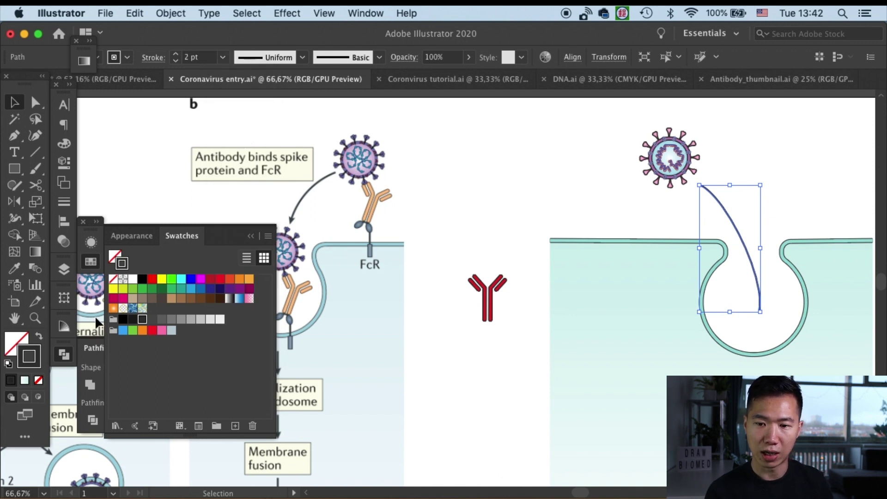
left_click(91, 244)
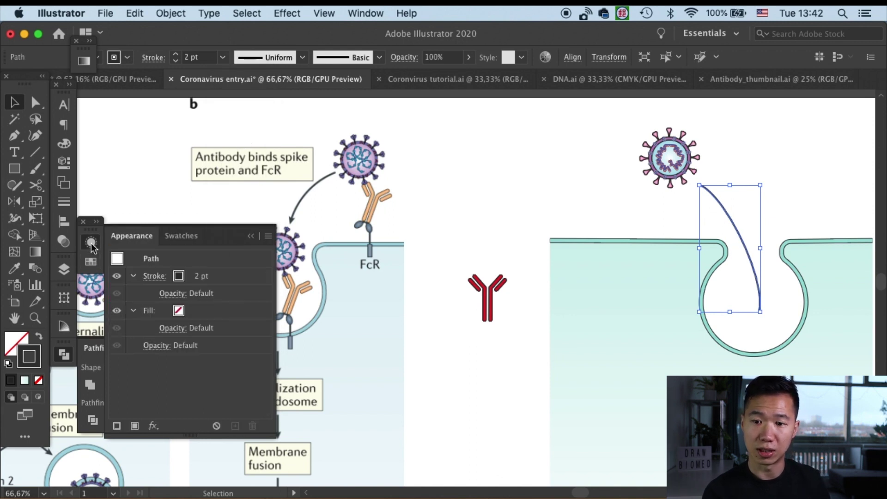
Give the curved stroke an Arrow 1 end arrowhead scaled down to 75%, then save the document.
left_click(154, 276)
left_click(135, 427)
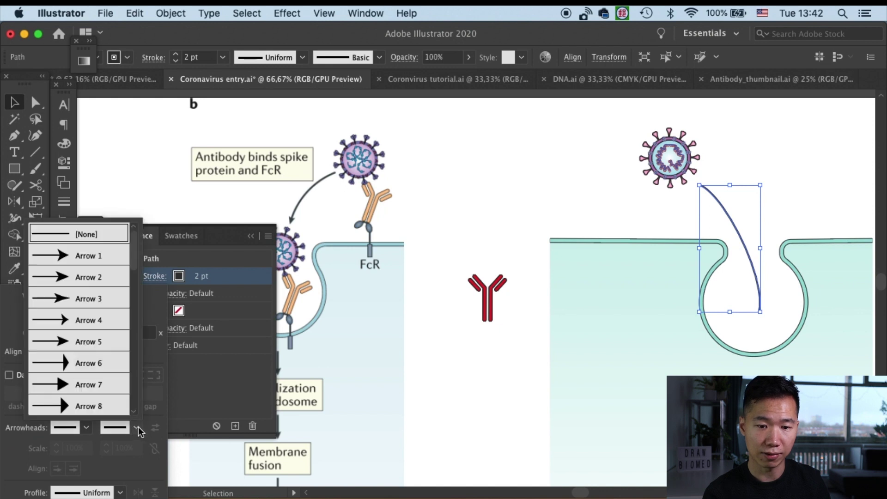
left_click(84, 256)
left_click(125, 448)
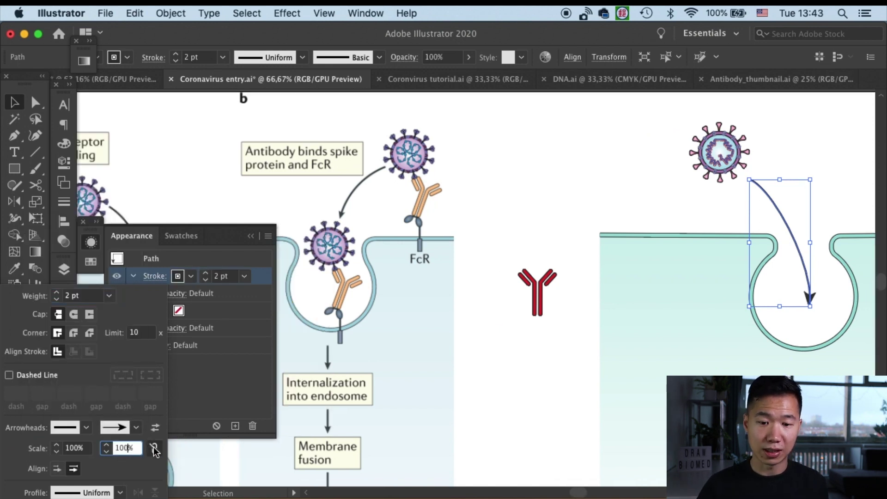
left_click(128, 448)
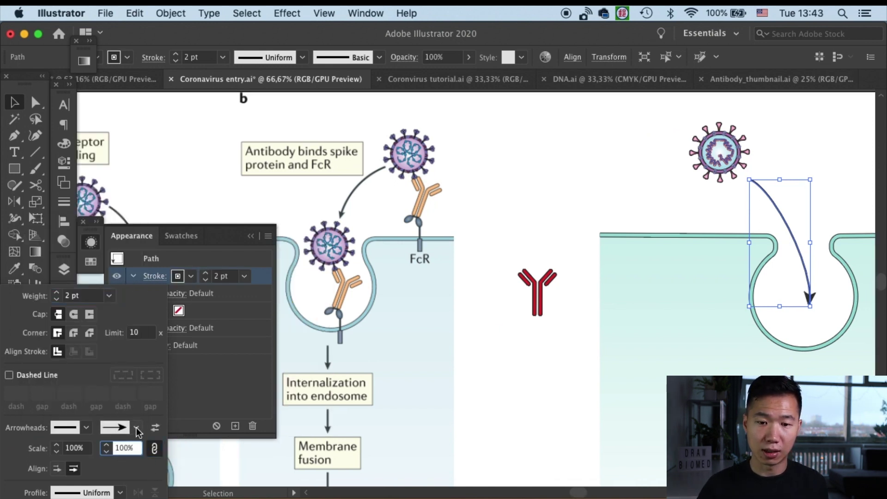
key("Down")
key("Down")
key("Down")
key("Down")
key("Down")
key("Down")
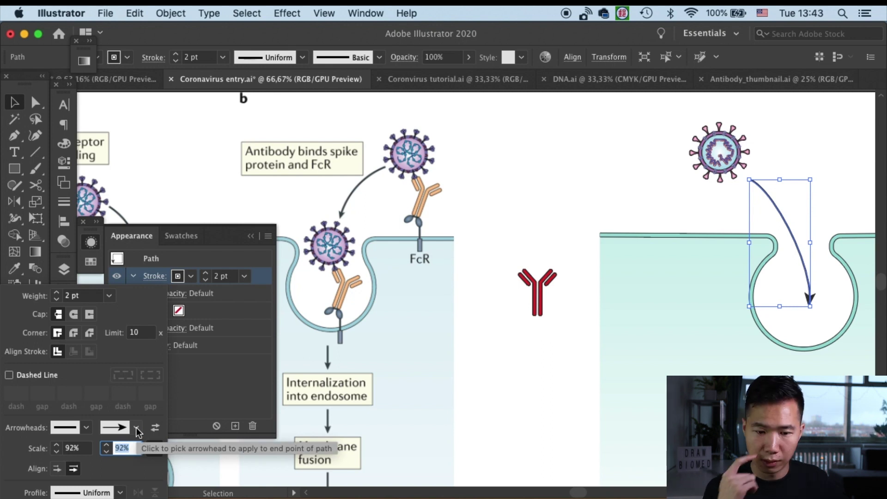
key("Down")
key("Down")
key("Down")
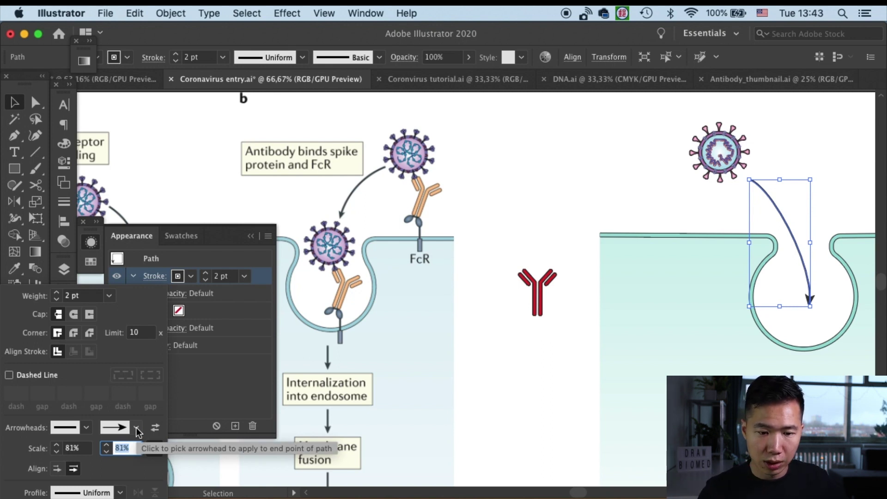
key("Down")
key("Down")
key("Down")
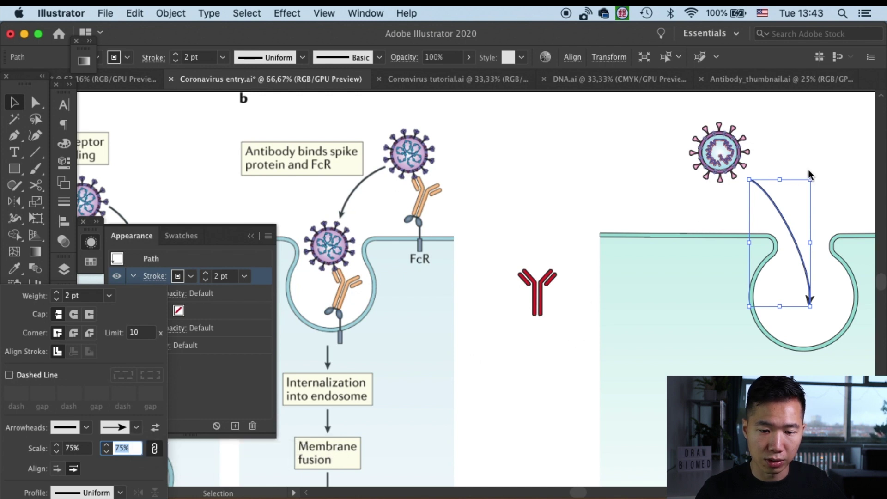
key("Return")
left_click(793, 141)
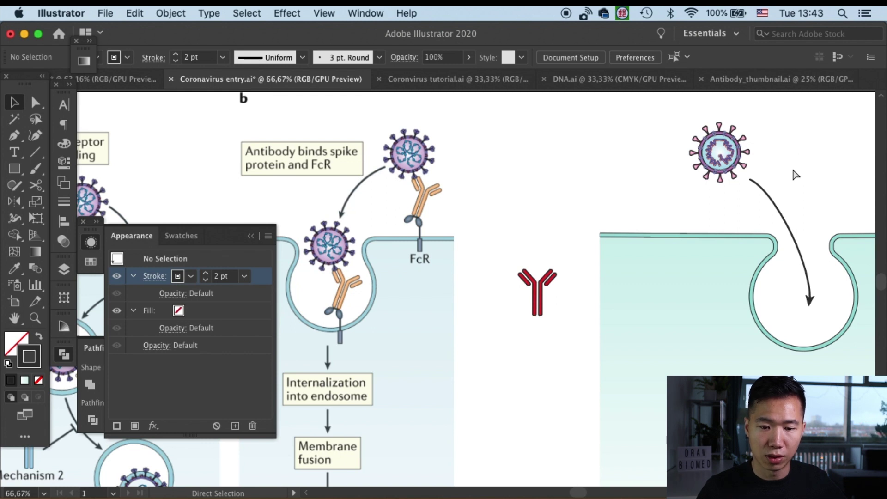
key("super+s")
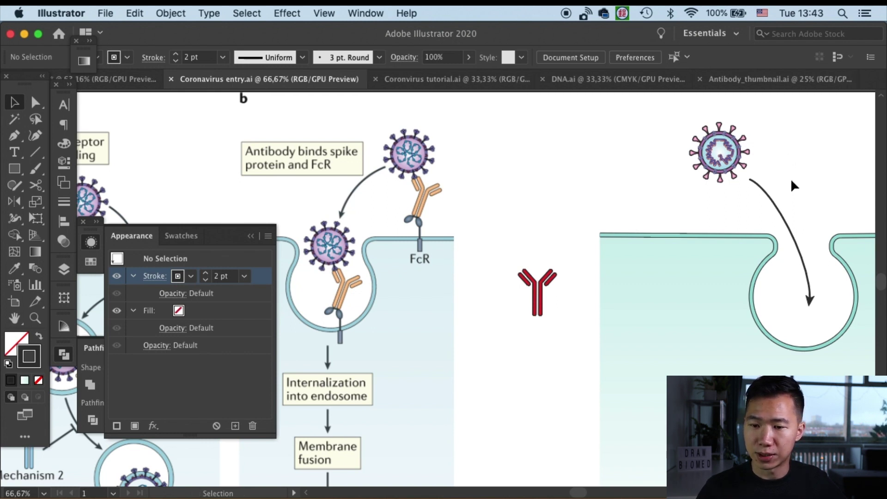
Alt-drag a copy of the virus down into the membrane pocket.
key("super+minus")
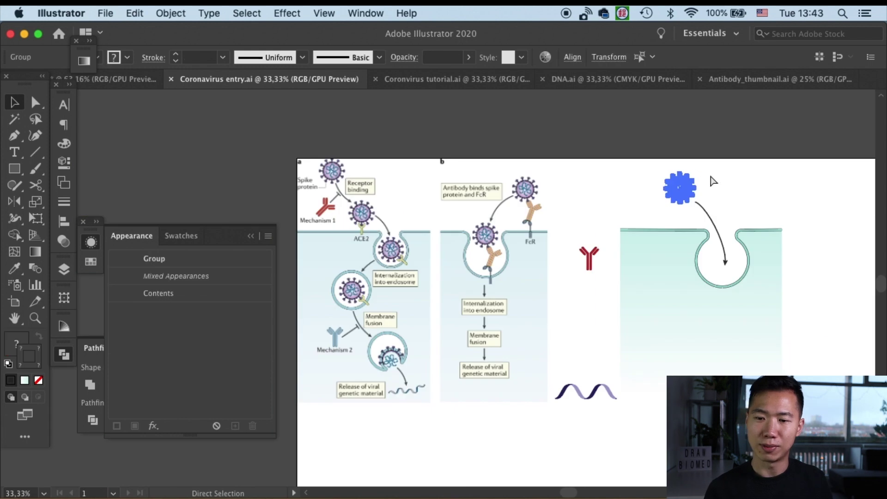
left_click_drag(681, 186, 722, 262)
left_click(756, 189)
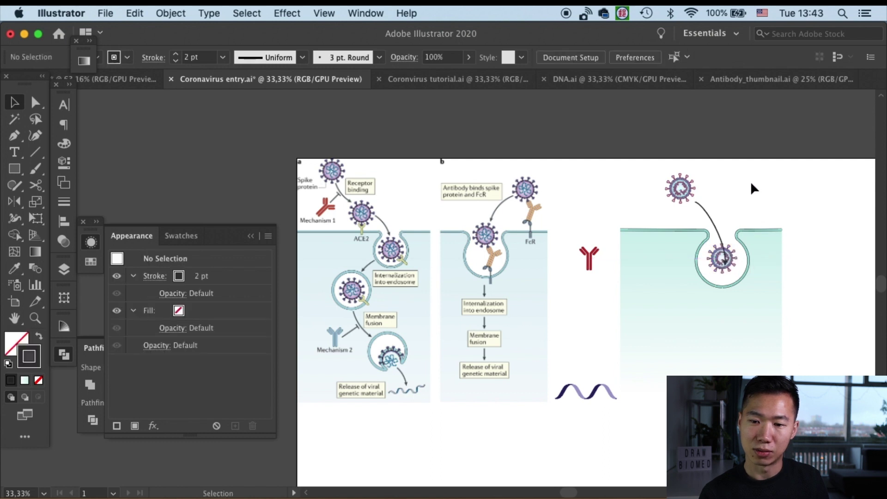
scroll(748, 183, "up", 3)
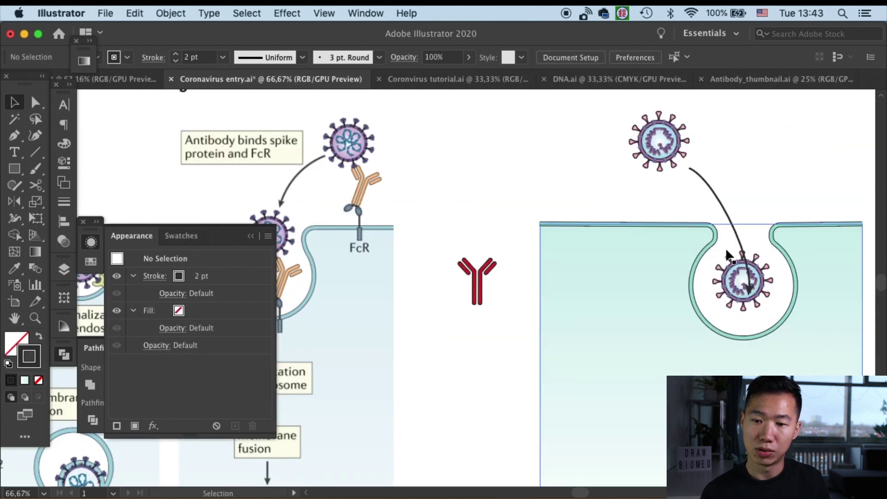
Drag the arrow's end anchor up so the arrow stops just above the virus copy.
left_click(752, 294)
key("a")
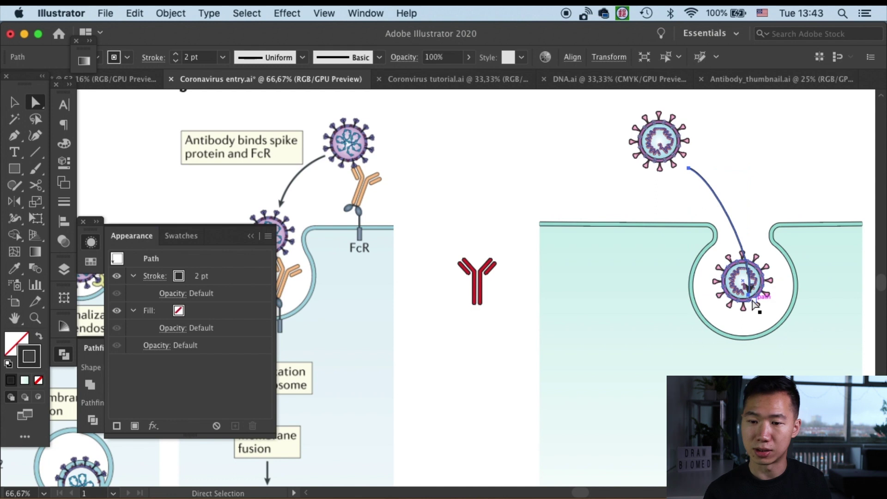
left_click(752, 301)
left_click_drag(754, 304, 756, 220)
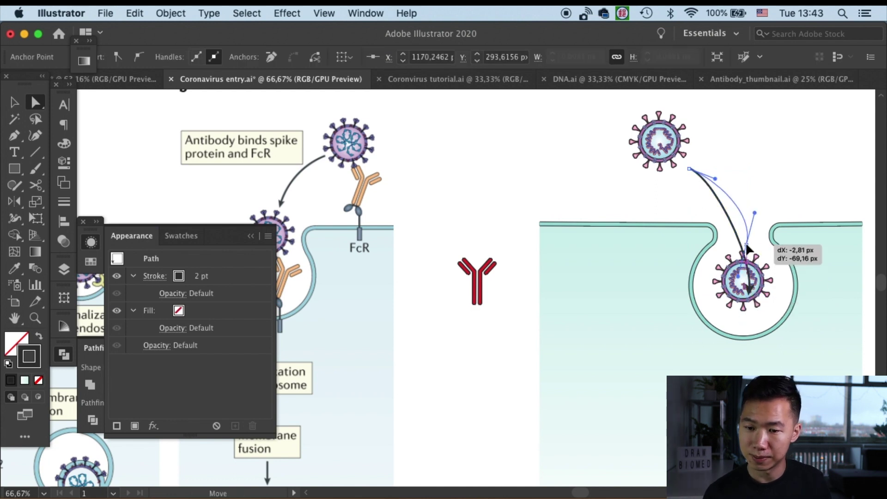
key("super+minus")
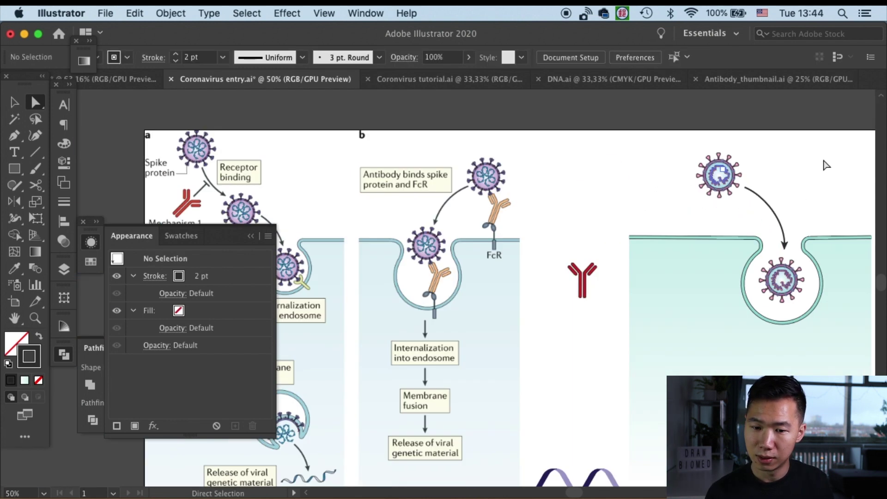
Alt-drag a copy of the membrane circle off to the right of the endosome.
key("super+s")
left_click_drag(672, 262, 699, 228)
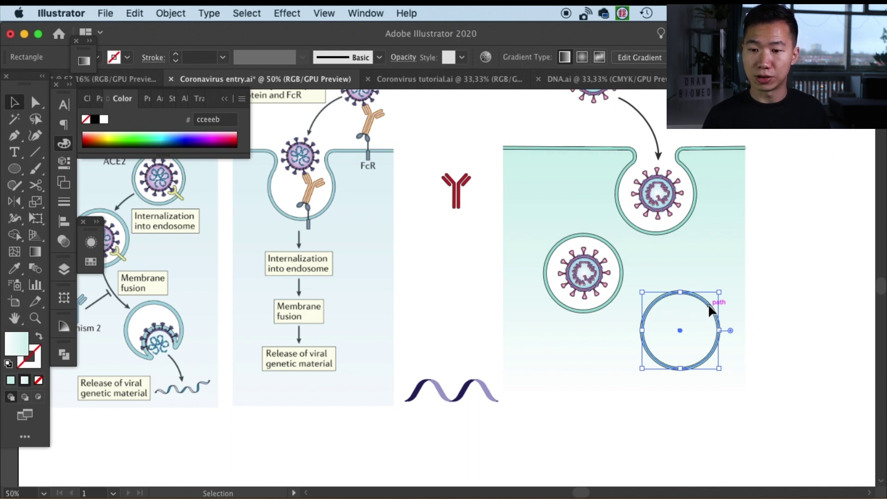
left_click_drag(708, 303, 821, 275)
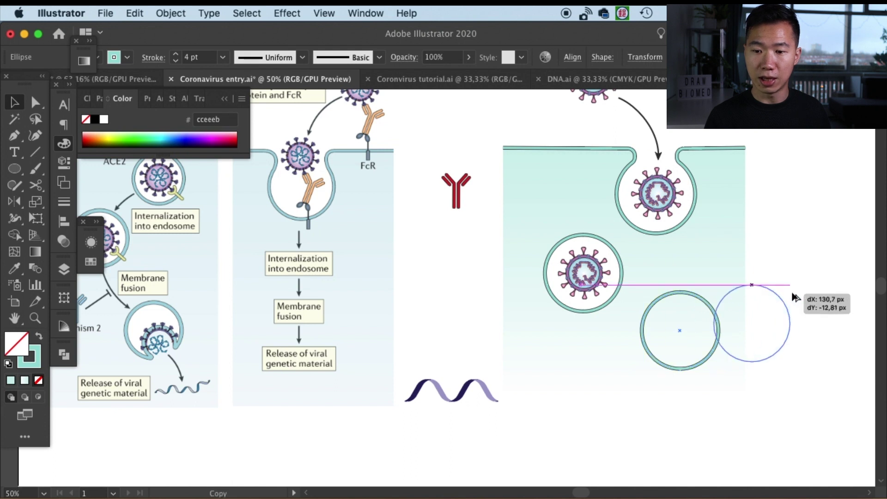
left_click(776, 365)
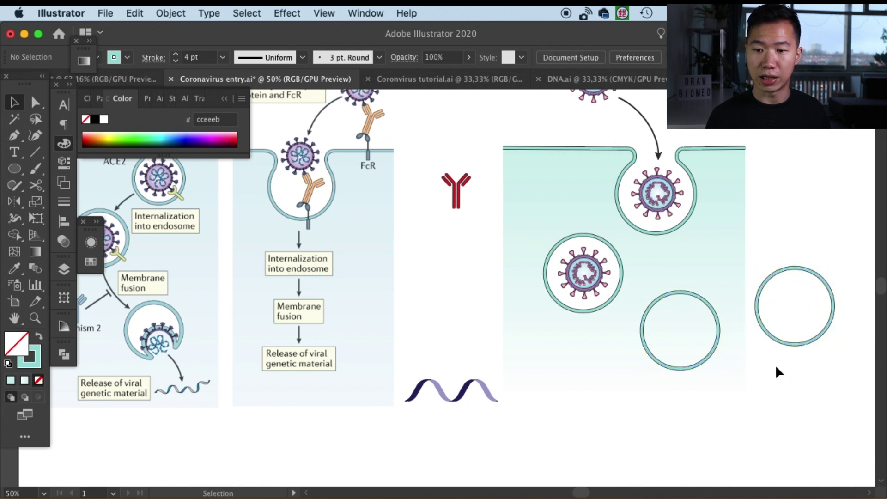
Scale the copied circle down small and tuck it inside the larger circle's lower-right edge.
left_click(804, 270)
mouse_move(833, 268)
left_mouse_down()
mouse_move(802, 299)
mouse_move(613, 259)
mouse_move(608, 274)
mouse_move(710, 335)
left_mouse_up()
left_click(804, 284)
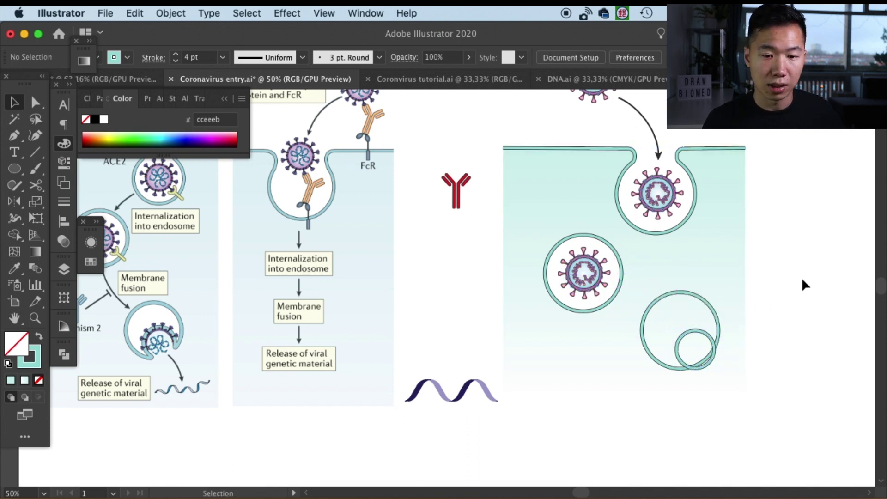
Cut the small circle out of the large one to leave a crescent membrane.
left_click(704, 340)
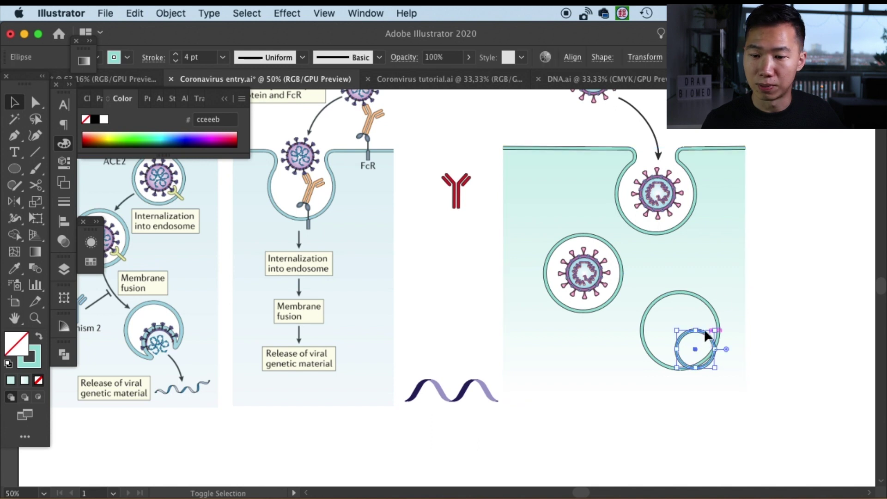
left_click(703, 298, "shift")
left_click(64, 353)
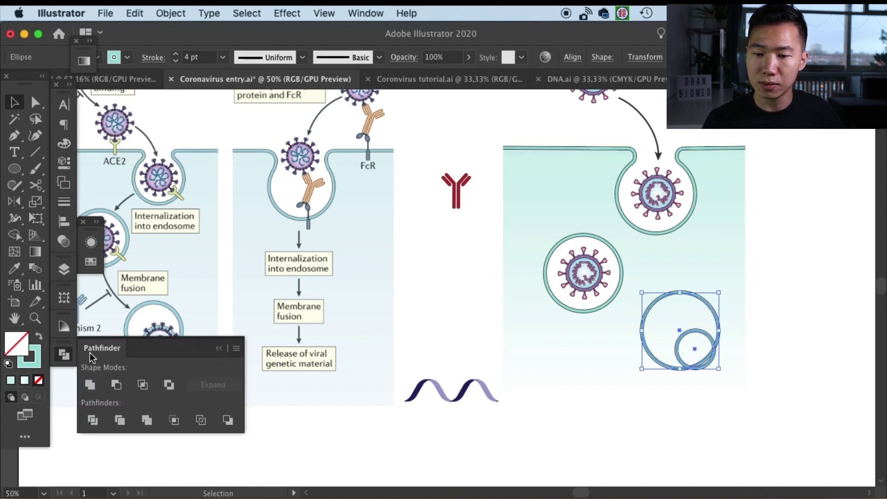
left_click(116, 385)
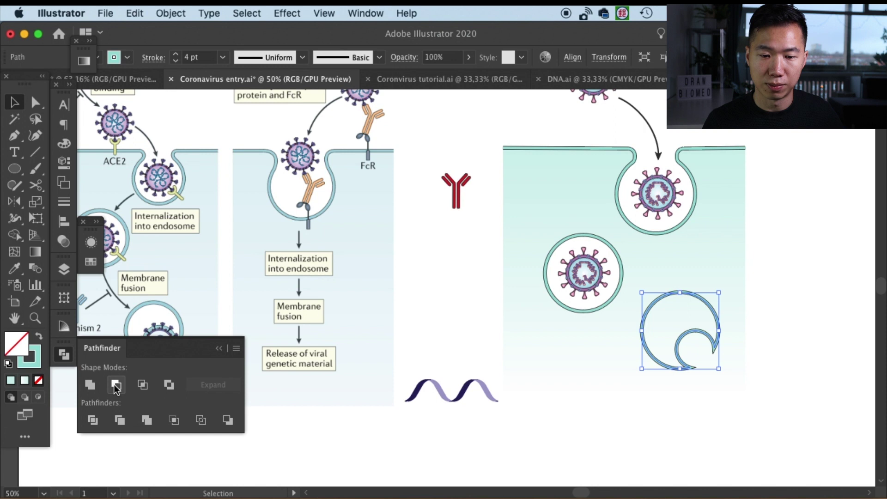
left_click(795, 281)
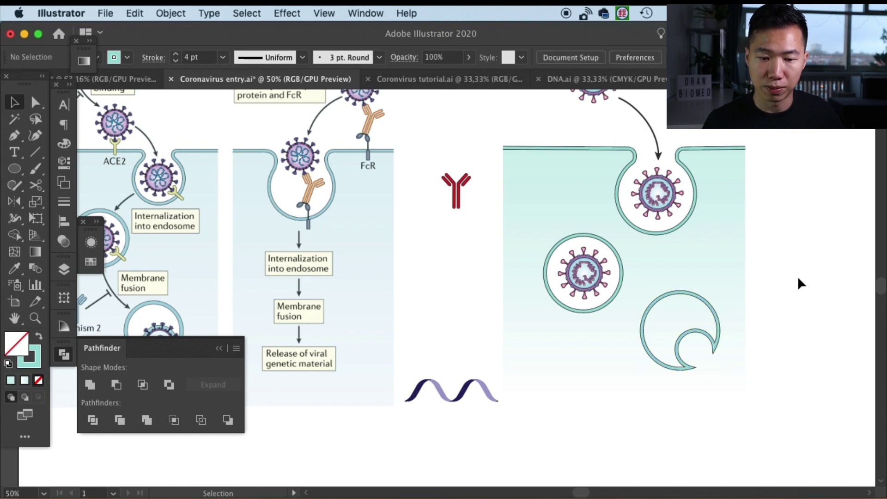
Round off the two sharp points at the crescent's hooked tip into a smooth curl.
key("super+equal")
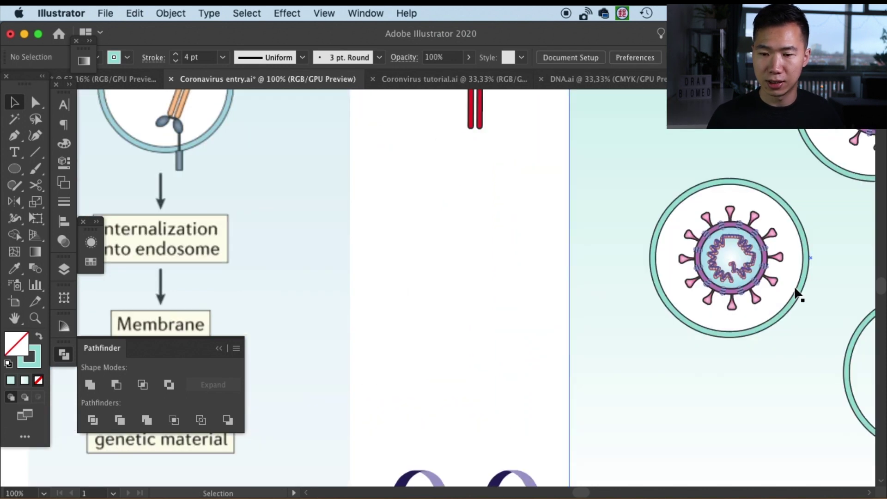
left_click_drag(771, 287, 450, 250)
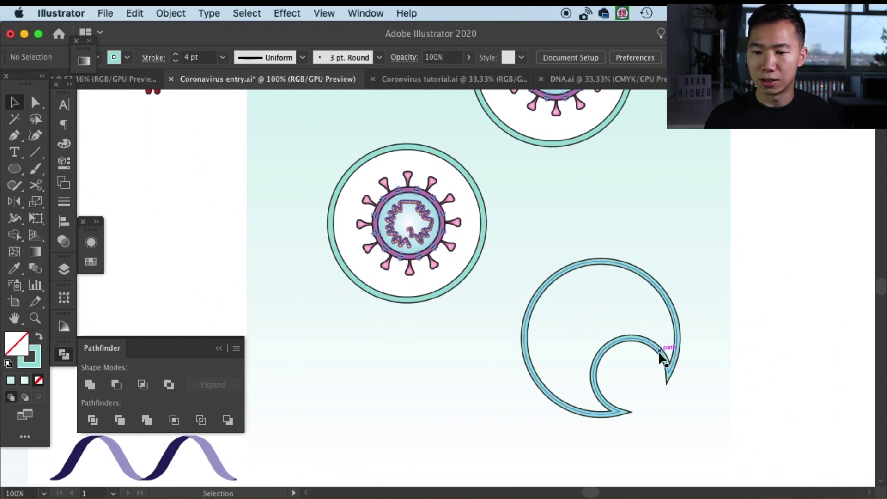
left_click(658, 351)
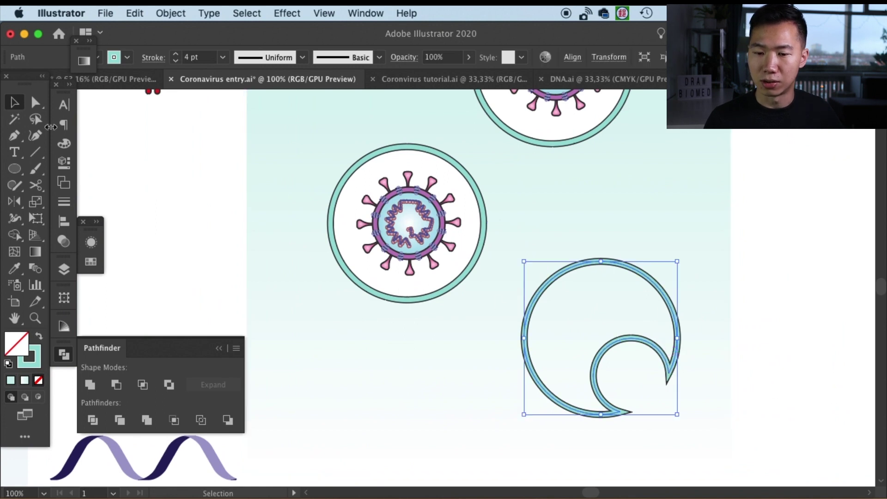
key("a")
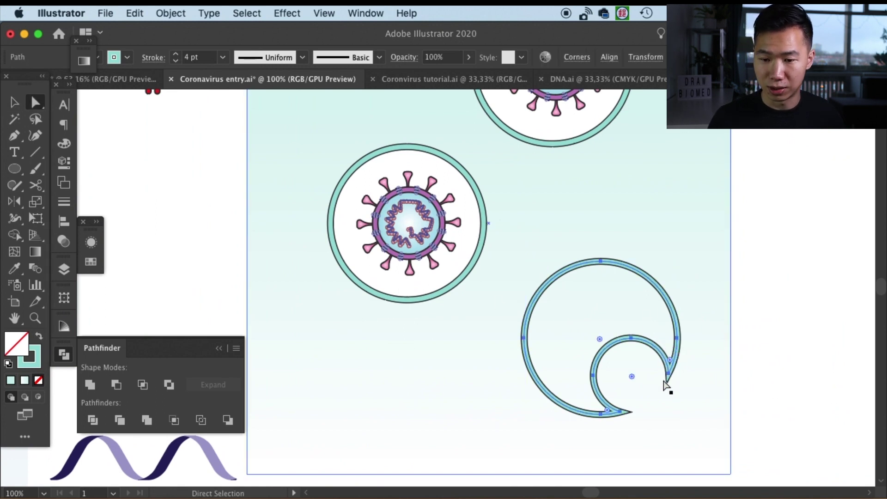
left_click(671, 381)
left_click(614, 416, "shift")
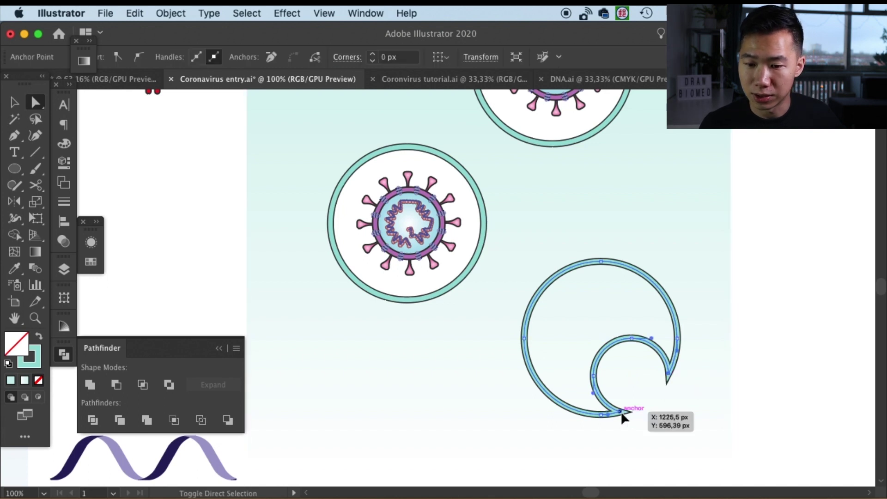
left_click_drag(670, 361, 679, 370)
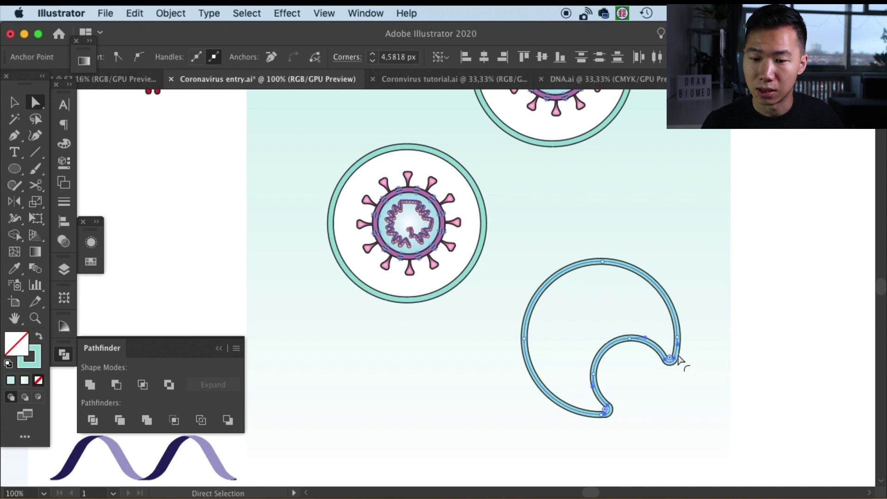
left_click(778, 312)
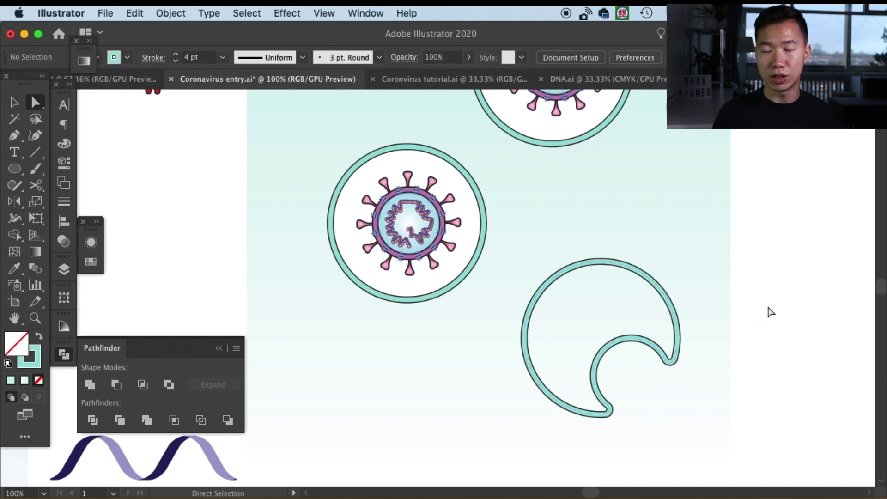
Select the virus inside the middle endosome ready for duplication.
left_click(15, 102)
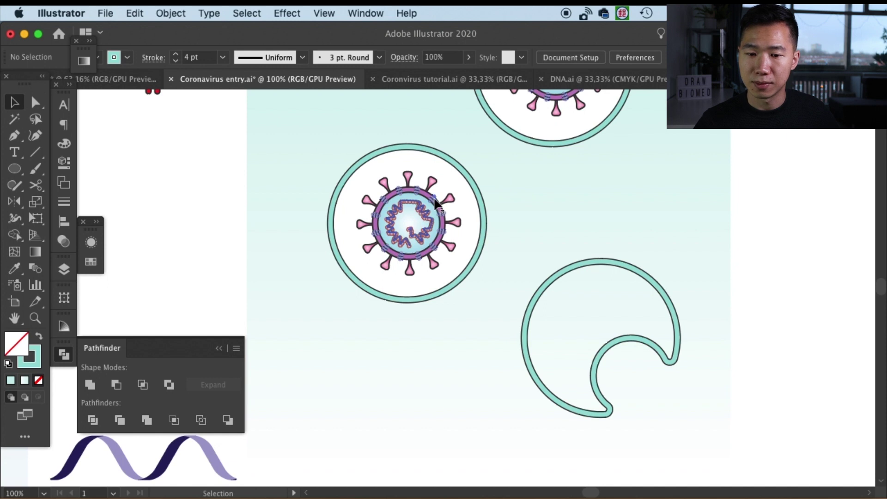
key("super+minus")
left_click(447, 269)
Alt-drag a virus copy out beside the artboard and ungroup it.
mouse_move(447, 269)
left_mouse_down()
mouse_move(563, 287)
mouse_move(704, 336)
left_mouse_up()
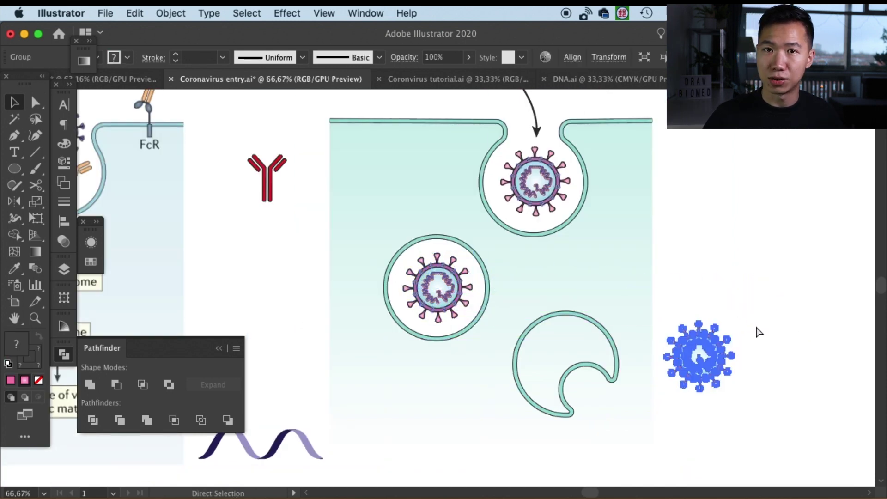
key("super+plus")
key("super+plus")
left_click_drag(444, 277, 610, 250)
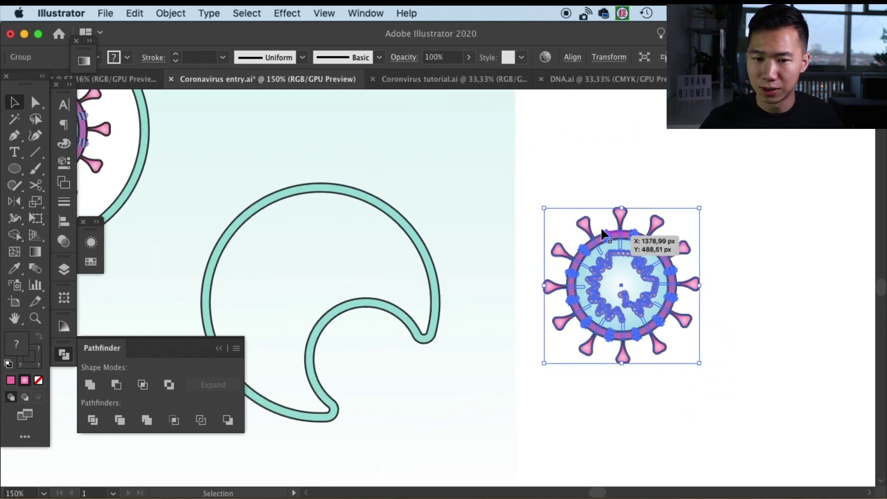
right_click(593, 238)
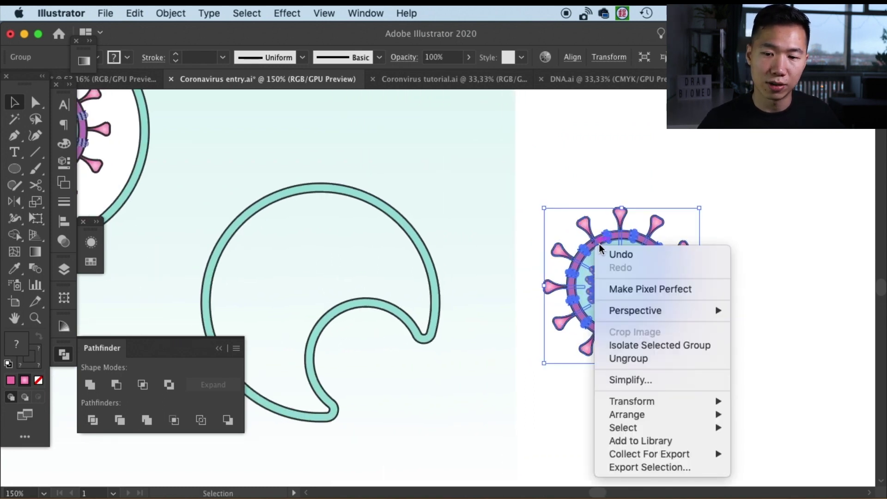
left_click(628, 359)
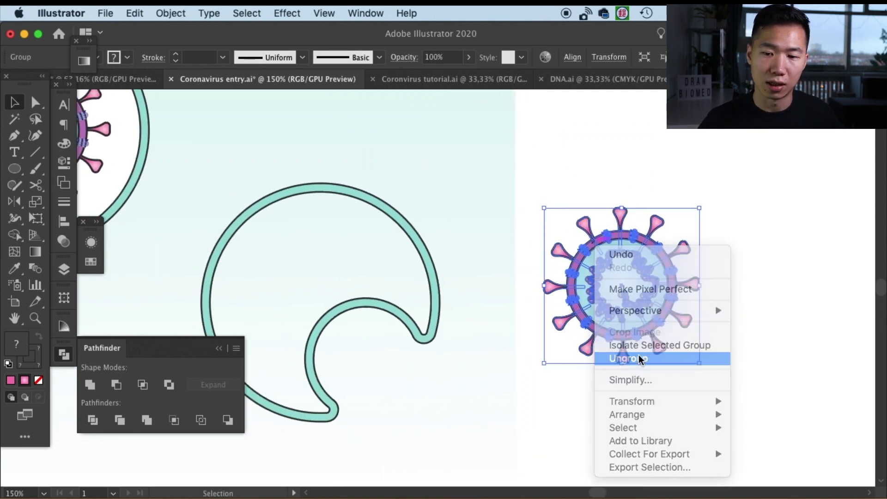
left_click(760, 198)
Alt-drag the membrane proteins and top spike onto the fusing membrane's inner curve.
left_click(609, 238)
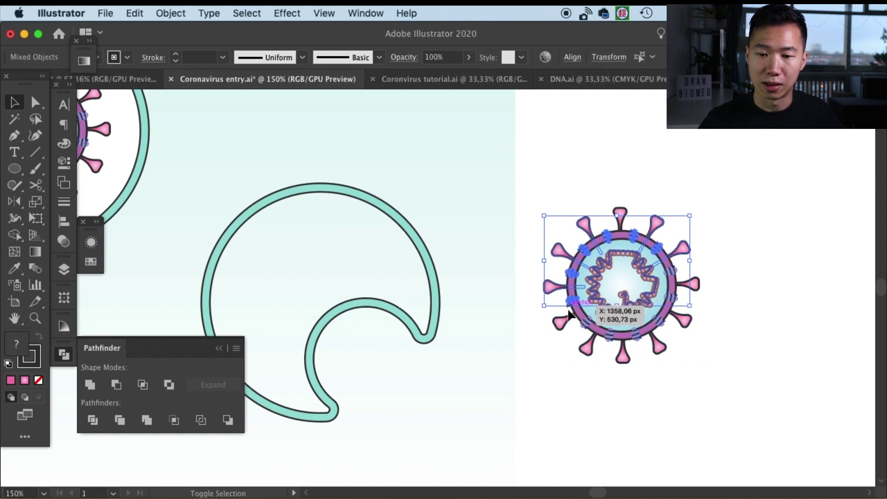
mouse_move(608, 237)
left_mouse_down()
mouse_move(415, 299)
mouse_move(408, 286)
left_mouse_up()
left_click(618, 215)
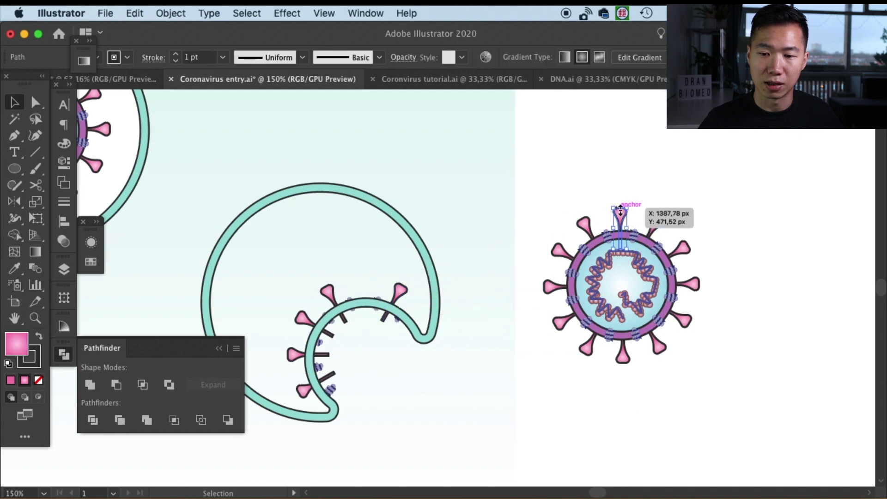
left_click_drag(618, 216, 365, 284)
left_click(430, 236)
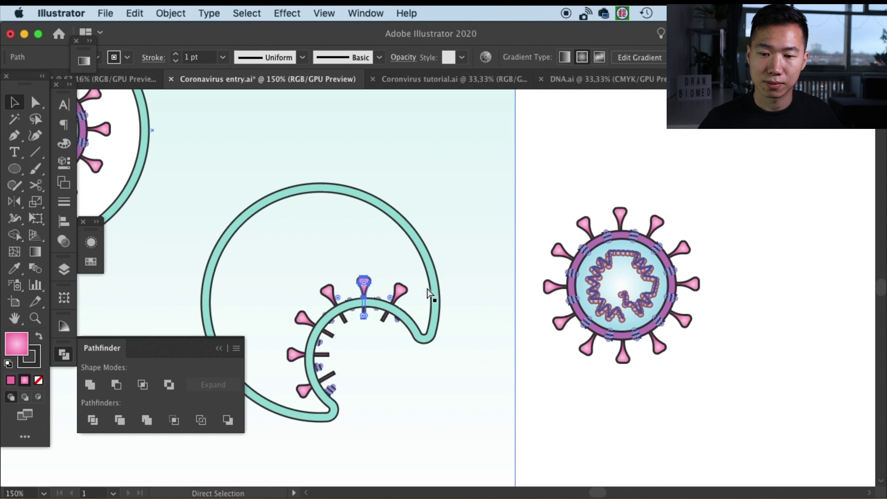
key("ctrl+equal")
left_click_drag(568, 208, 648, 171)
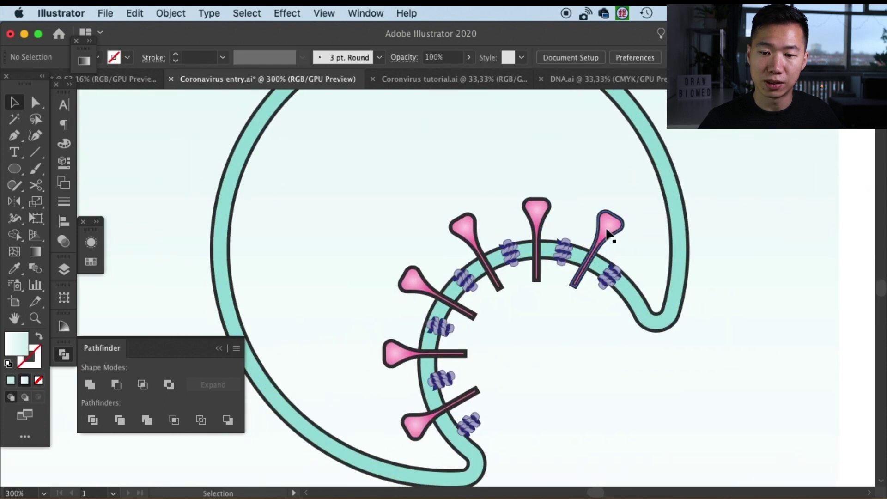
key("super+equal")
scroll(536, 328, "down", 2)
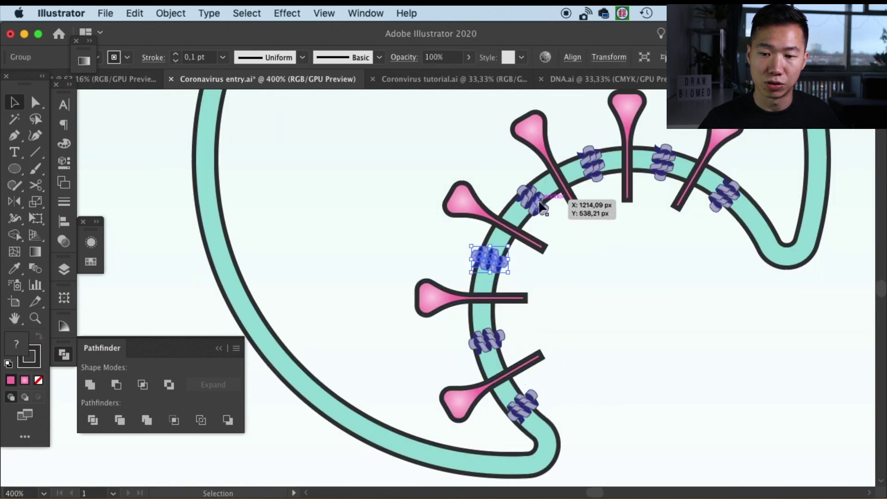
left_click(450, 305)
left_click(15, 172)
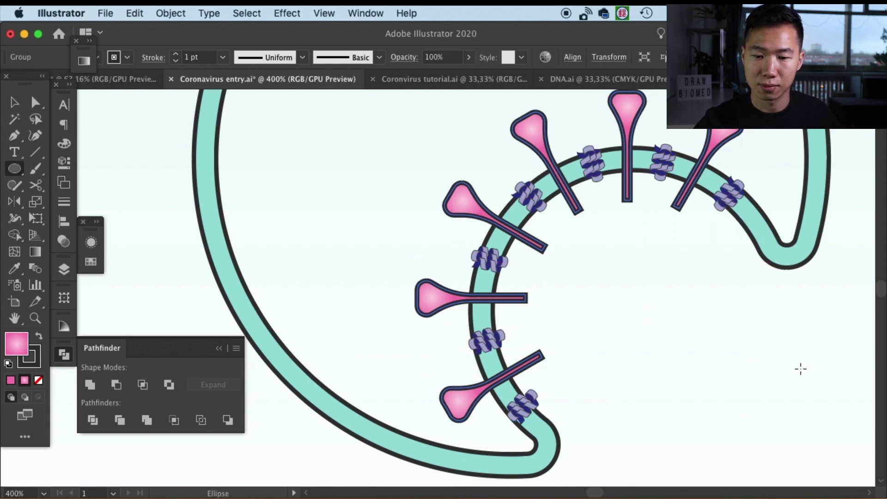
Draw a large circle over the spike stems on the inner arc, filled black with no stroke.
left_click_drag(800, 369, 513, 91)
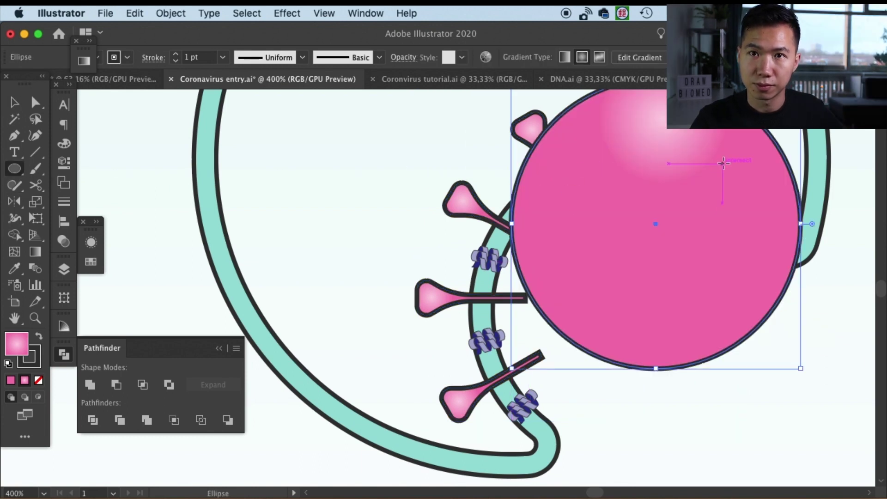
key("v")
mouse_move(700, 220)
left_mouse_down()
mouse_move(679, 278)
mouse_move(679, 269)
left_mouse_up()
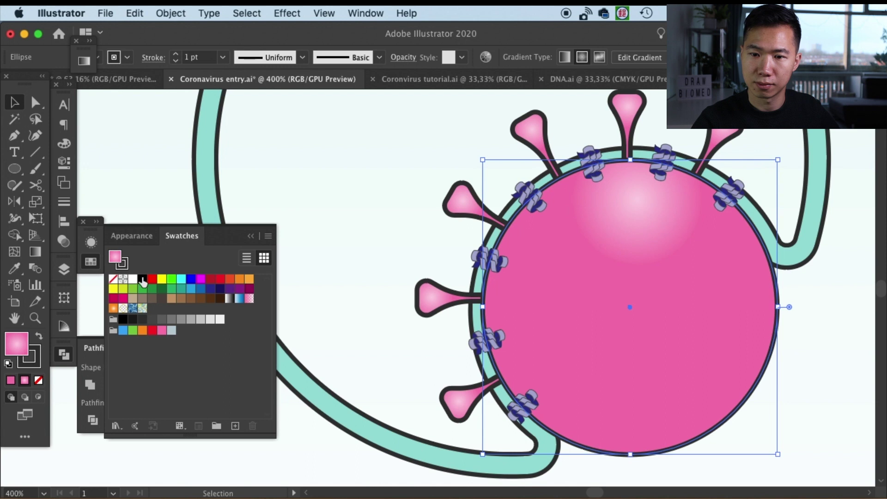
left_click(143, 279)
left_click(33, 355)
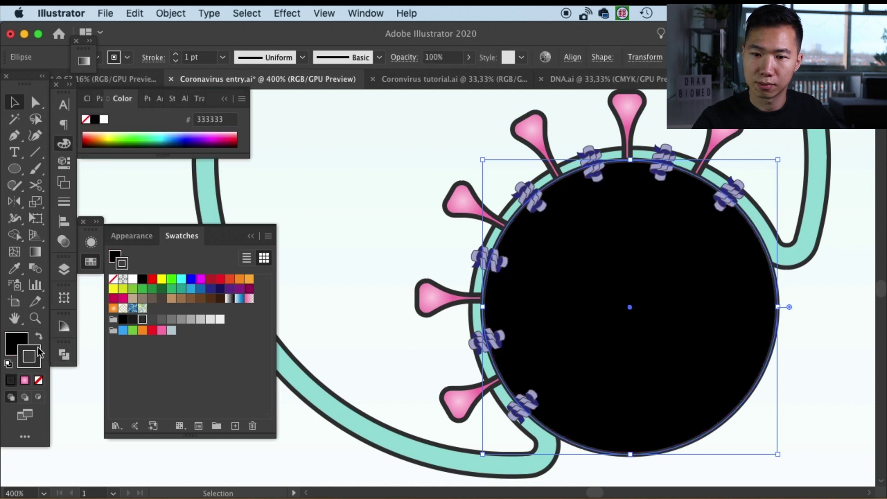
left_click(39, 380)
Shift-select the spikes and make the black circle their opacity mask.
left_click(726, 135, "shift")
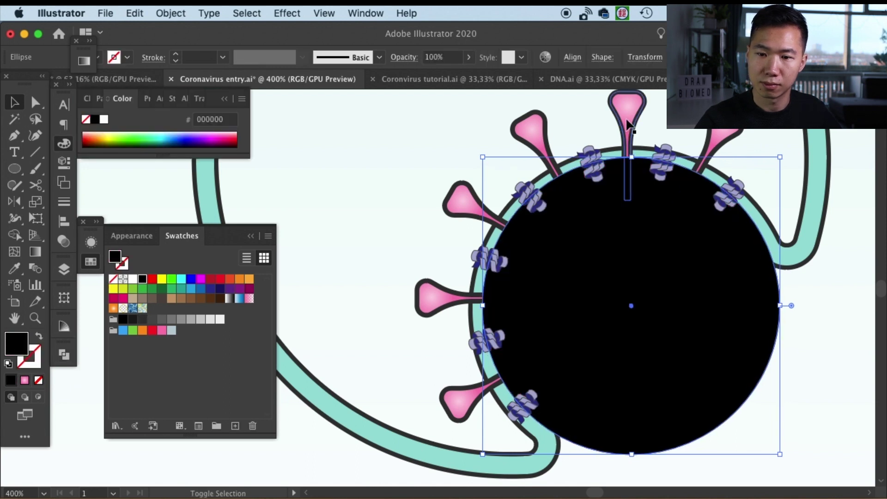
left_click(457, 201, "shift")
left_click(429, 298, "shift")
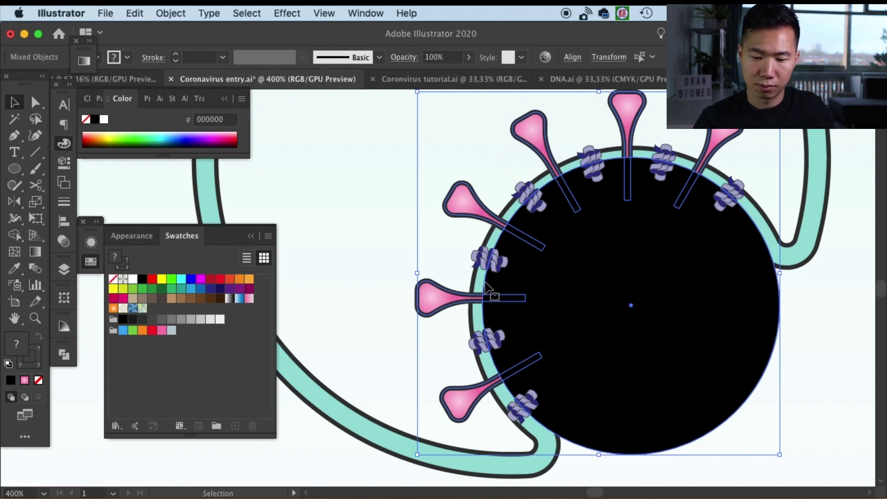
left_click(91, 242)
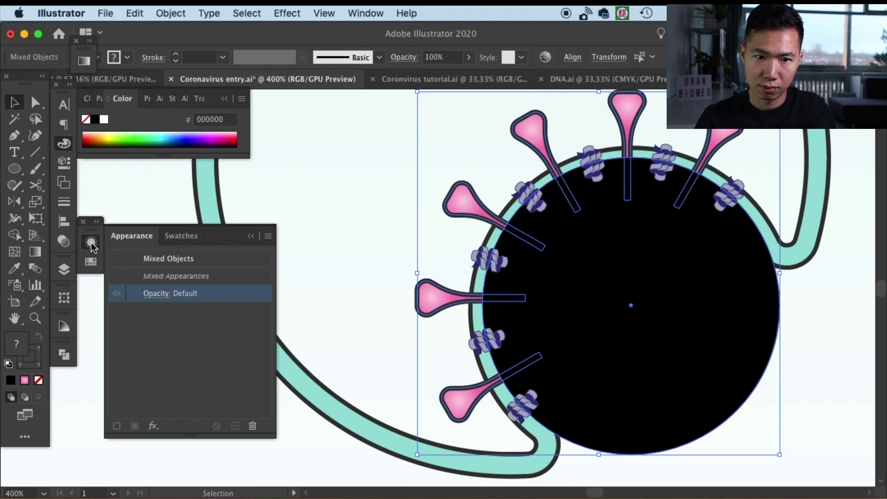
left_click(147, 294)
left_click(132, 341)
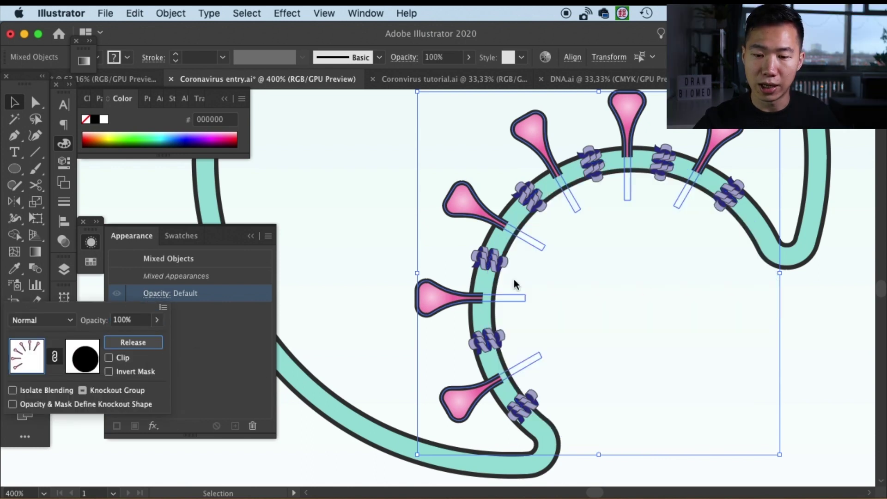
left_click(807, 312)
Pull the virus copy's envelope off its spikes, move its RNA beside the crescent, drag the background taller.
left_click(832, 200)
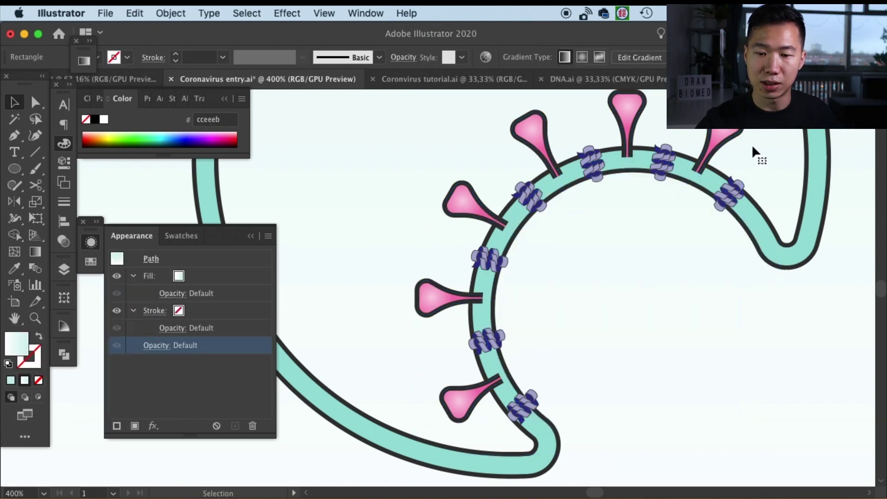
left_click(736, 154)
left_click(759, 310)
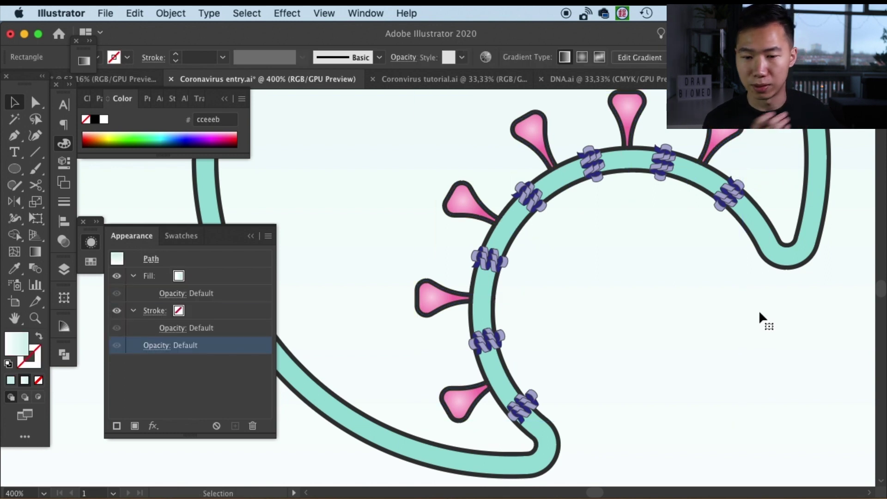
key("super+minus")
key("super+minus")
left_click(677, 269)
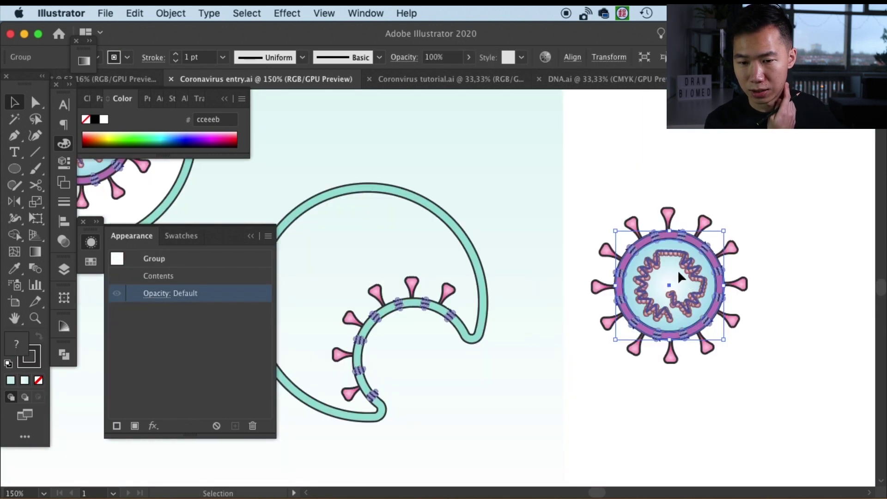
left_click_drag(677, 270, 673, 314)
left_click_drag(675, 258, 489, 370)
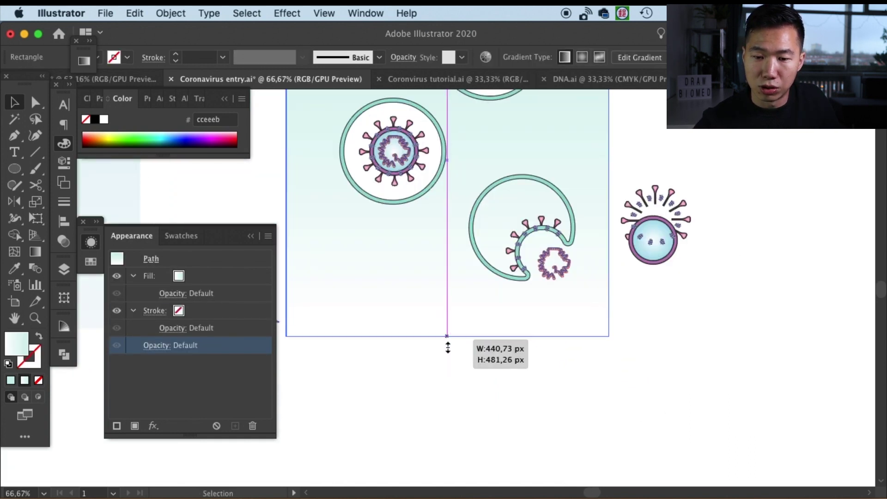
left_click_drag(447, 349, 450, 383)
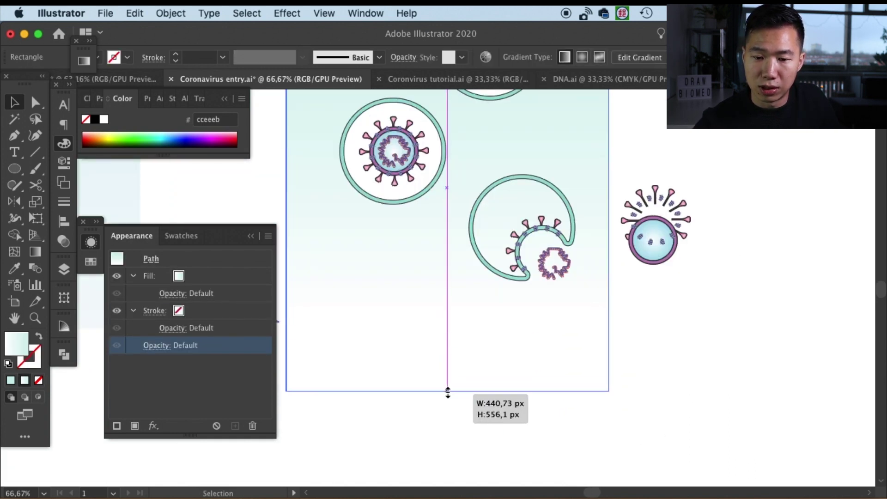
Undo the resize, then stretch the background's bottom edge down past the crescent.
key("super+z")
left_click(599, 371)
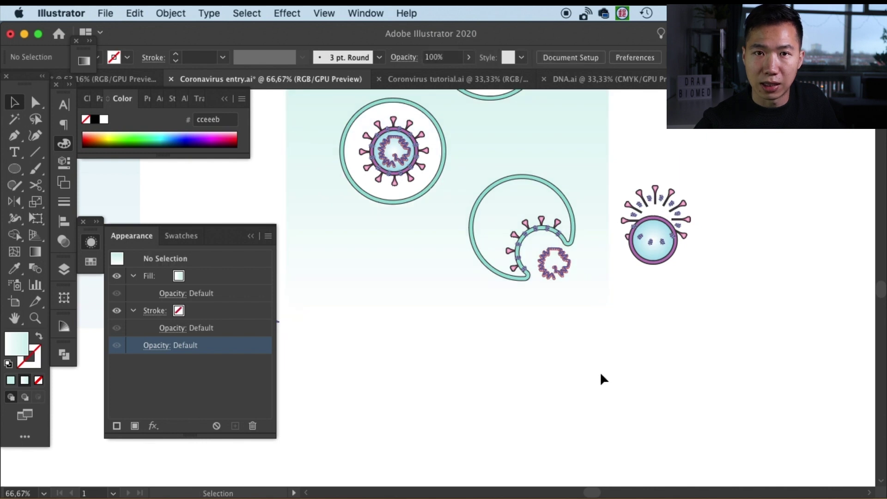
left_click(574, 300)
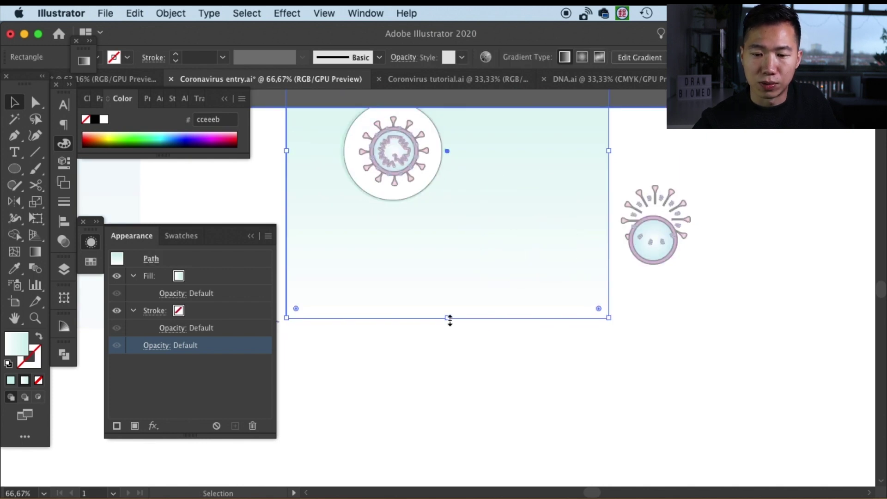
left_click_drag(447, 317, 447, 371)
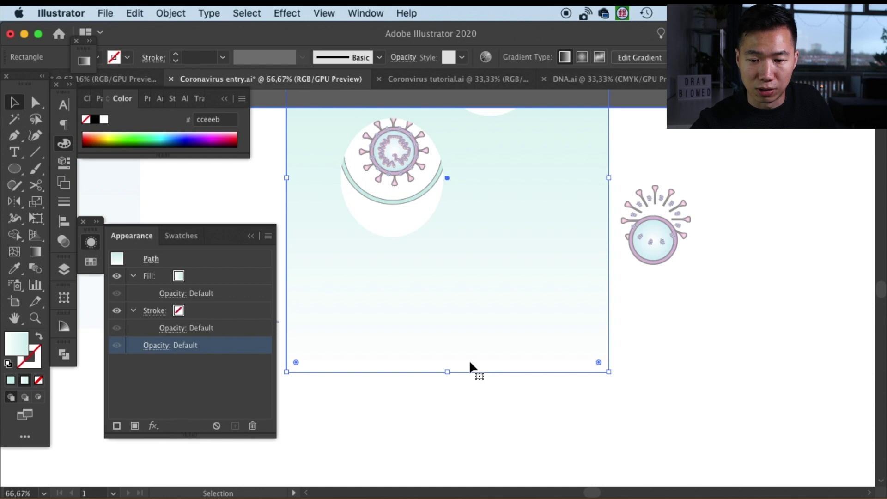
Undo the background stretch and nudge the middle endosome circle upward.
key("super+z")
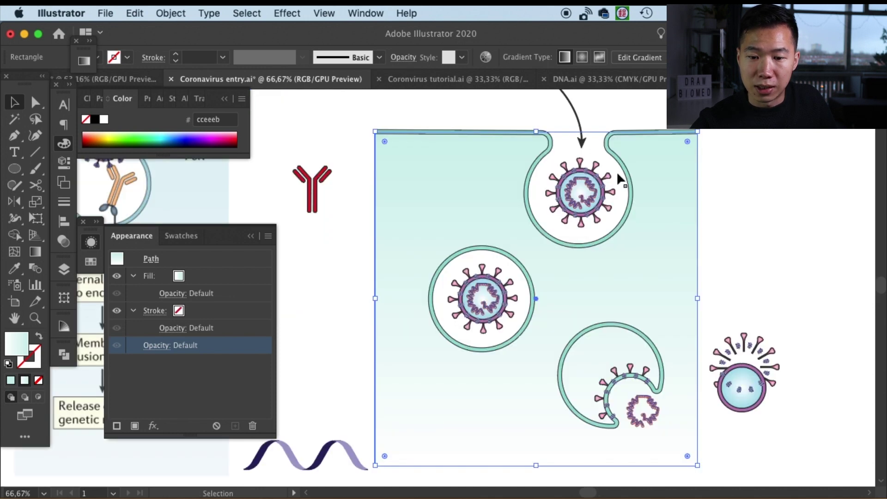
left_click(514, 260)
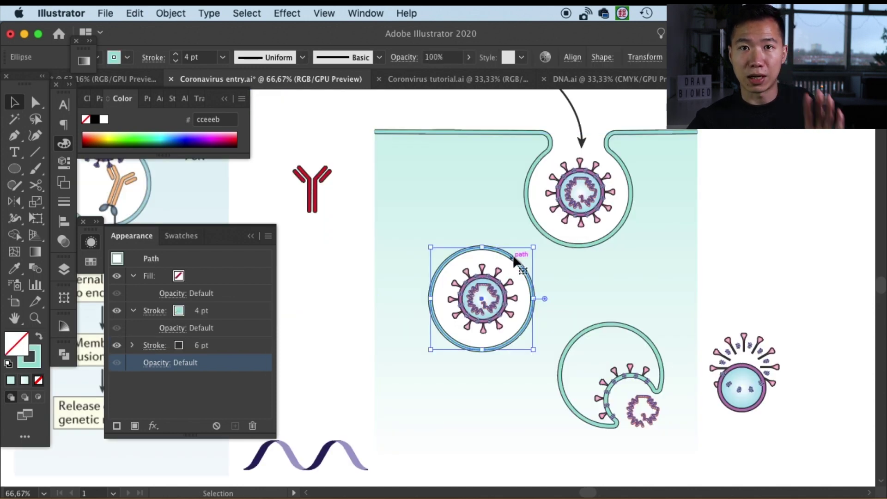
mouse_move(513, 255)
left_mouse_down()
mouse_move(513, 233)
mouse_move(503, 230)
left_mouse_up()
Release the opacity mask from the background so the vesicle shapes return.
left_click(604, 276)
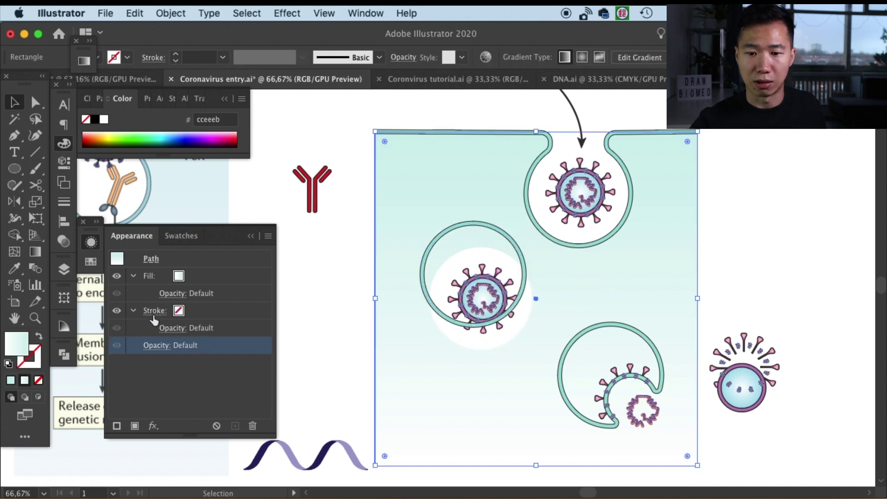
left_click(156, 345)
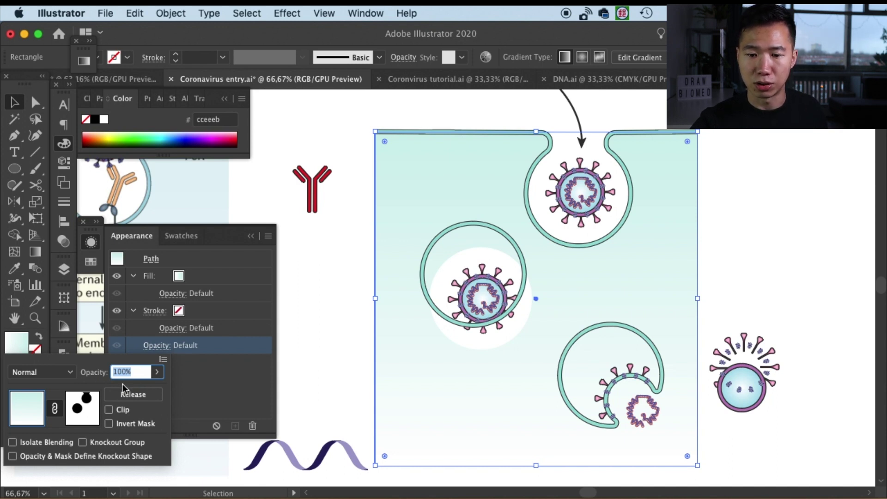
left_click(132, 394)
left_click(769, 233)
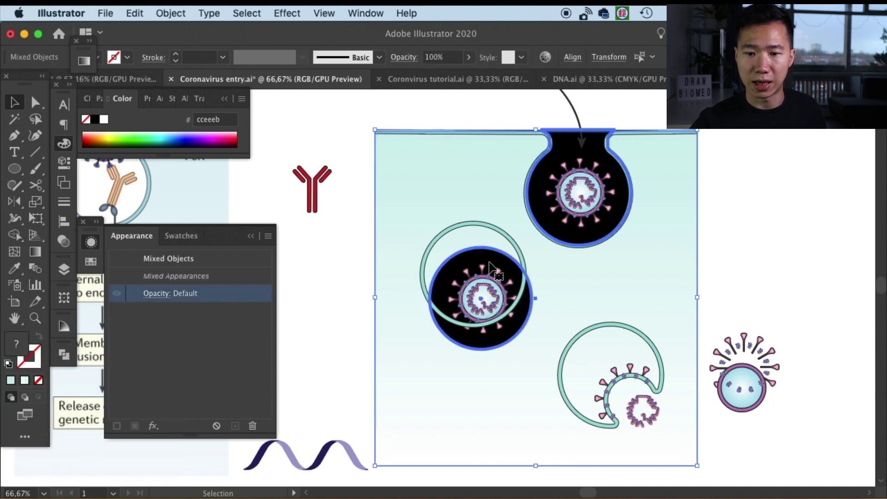
right_click(492, 269)
key("Escape")
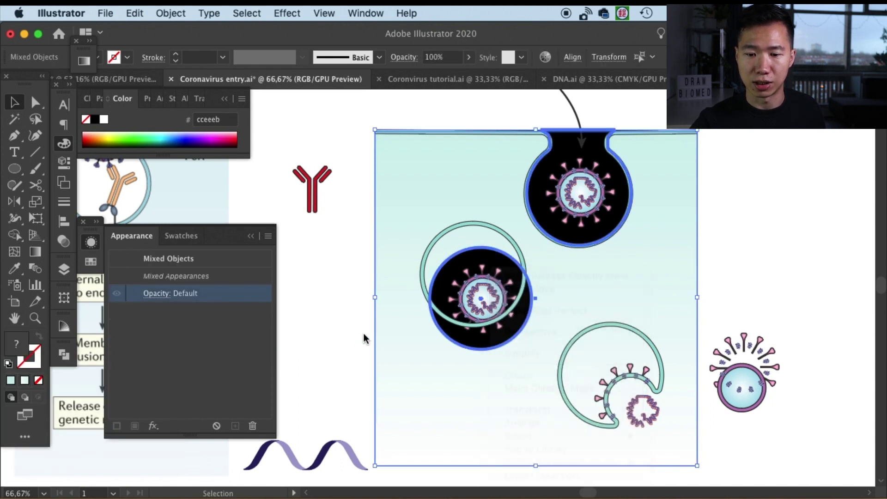
Isolate the black mask group and refill the endosome circle and pit shape white.
left_click(336, 269)
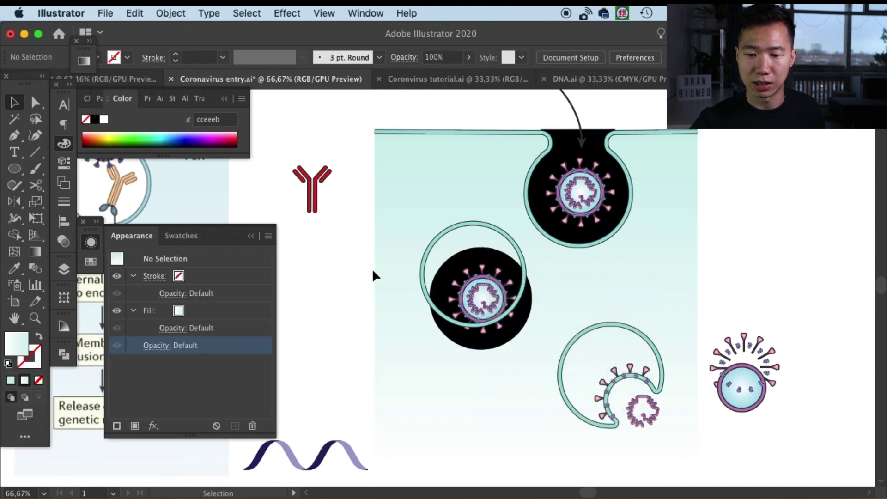
left_click(471, 343)
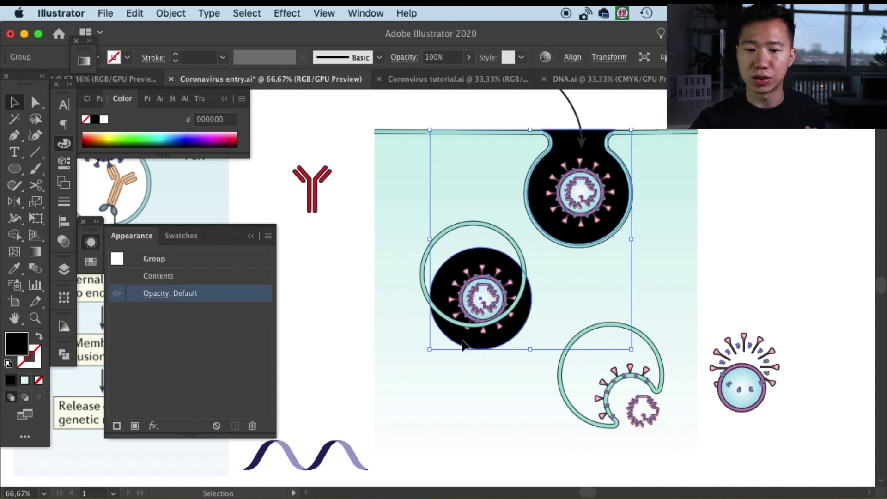
double_click(466, 347)
left_click(471, 340)
left_click_drag(478, 326, 479, 305)
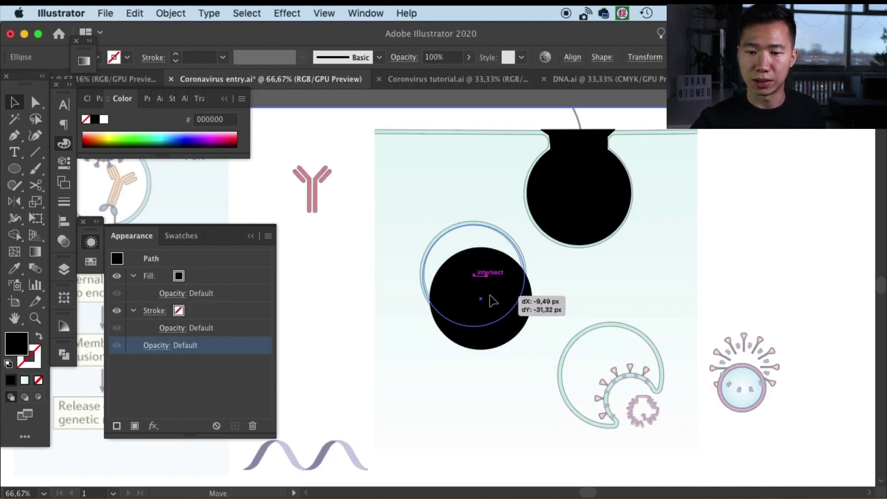
left_click(104, 120)
left_click(762, 153)
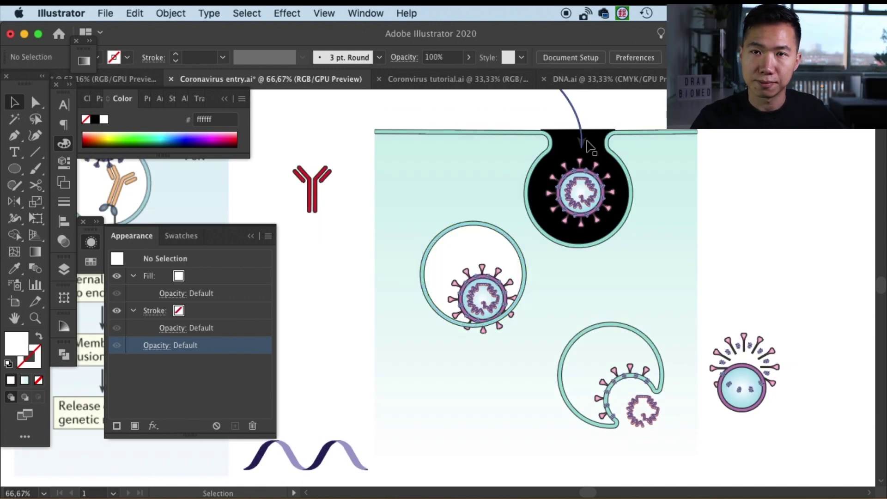
left_click(589, 146)
left_click(103, 120)
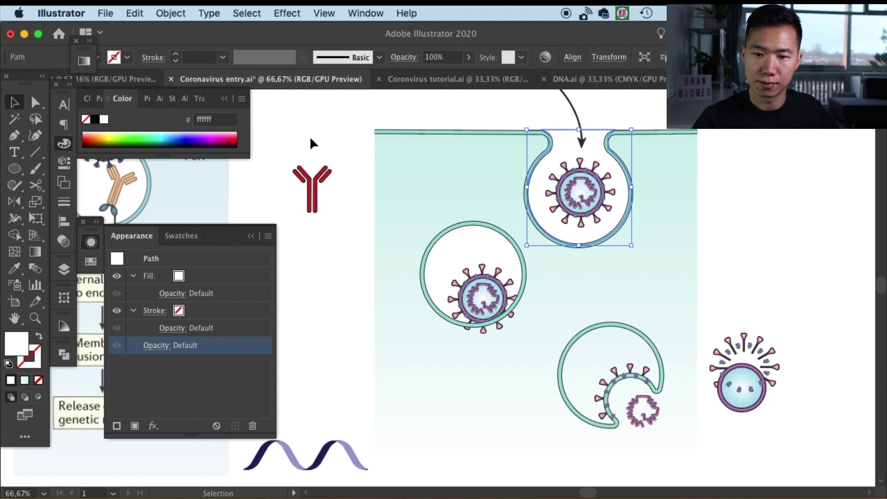
left_click(777, 209)
left_click(488, 295)
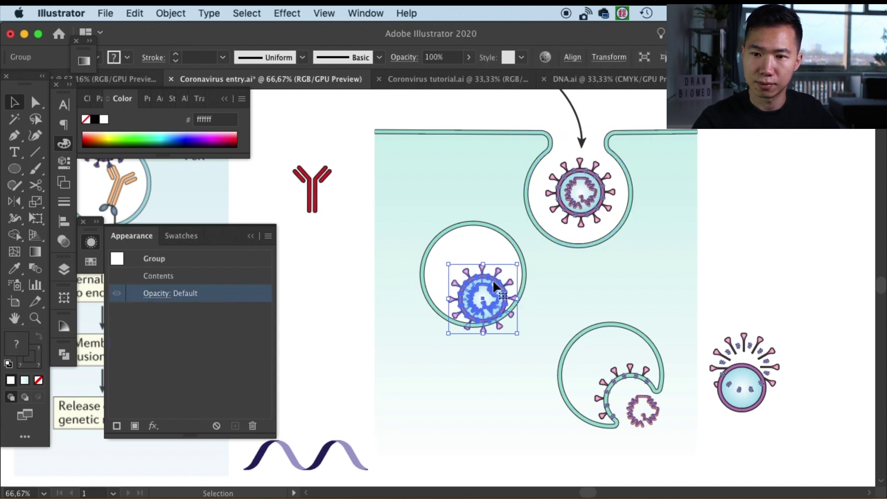
Center the virus in the endosome and shift the lower vesicle's virus up-left.
left_click_drag(489, 286, 479, 265)
left_click(676, 337)
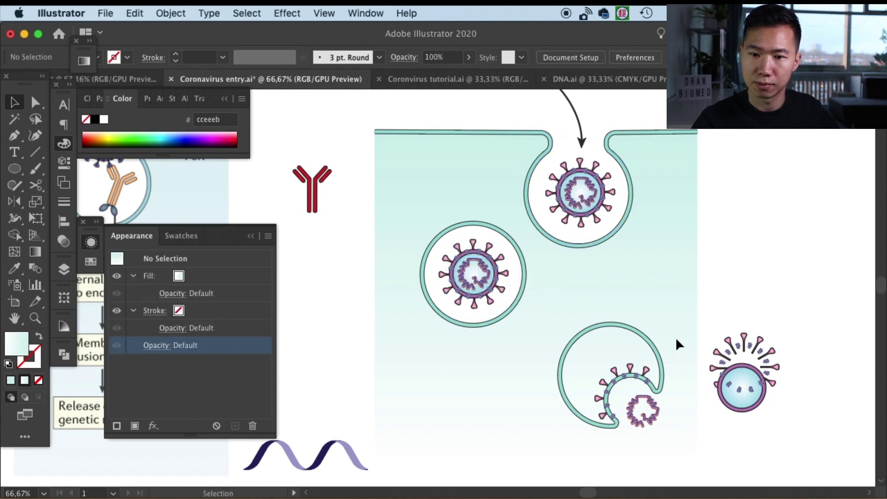
left_click_drag(676, 337, 591, 420)
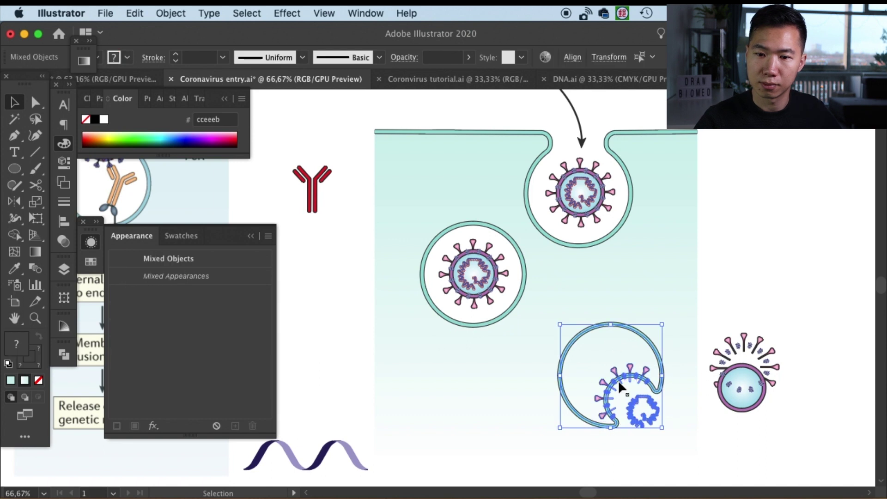
left_click_drag(622, 381, 602, 347)
Paste the membrane arc onto the lower vesicle and eyedropper the endosome's teal stroke onto it.
left_click(651, 315)
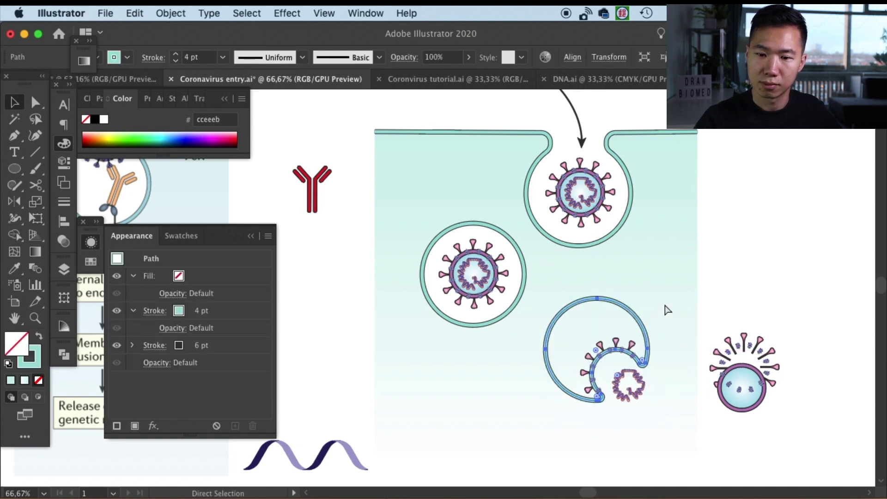
left_click(726, 300, "super")
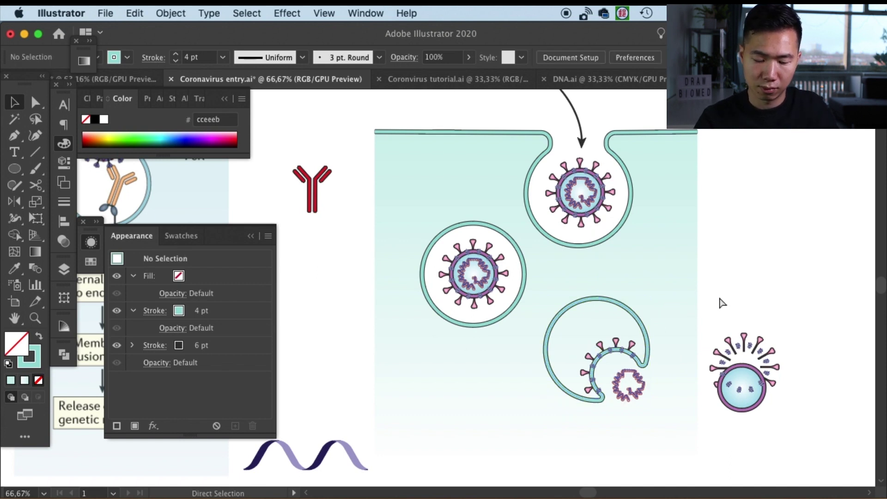
key("super+v")
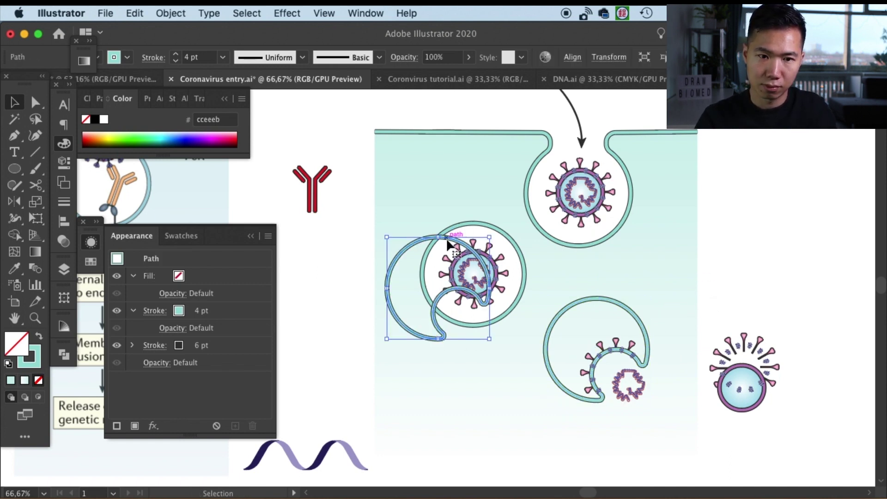
mouse_move(449, 244)
left_mouse_down()
mouse_move(609, 303)
mouse_move(604, 296)
left_mouse_up()
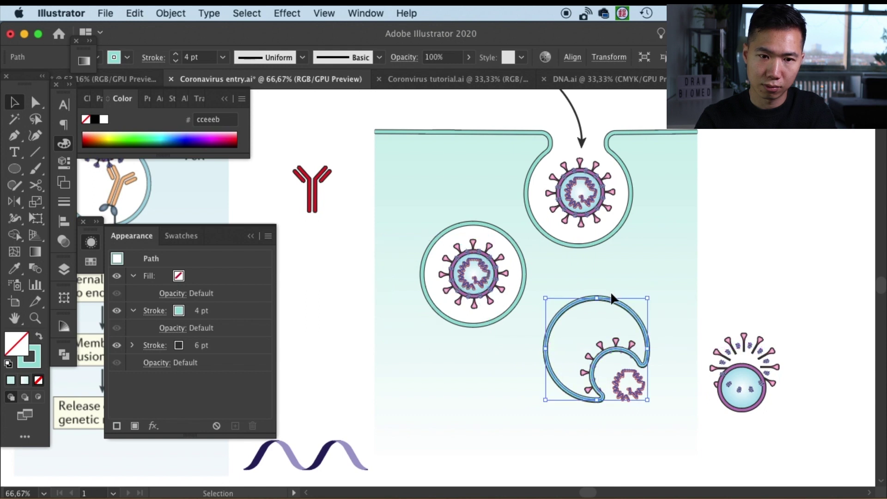
left_click(514, 240)
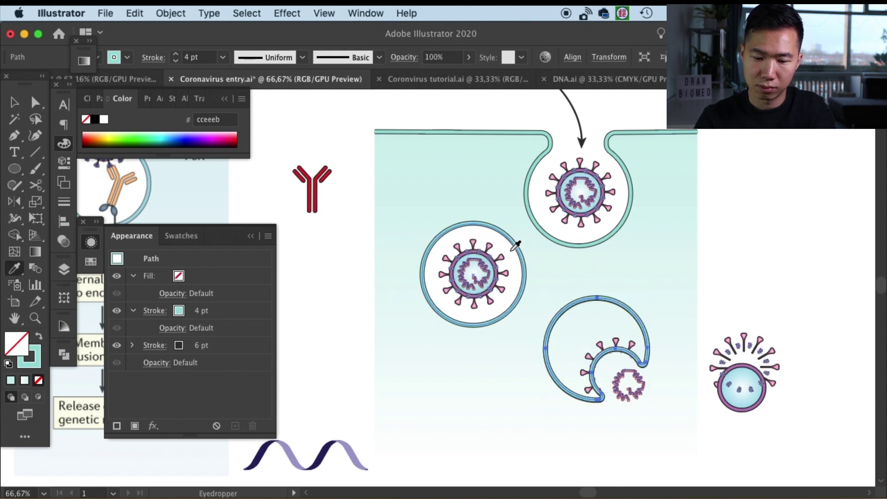
key("i")
left_click(513, 241)
key("v")
left_click(625, 261)
scroll(625, 261, "down", 3)
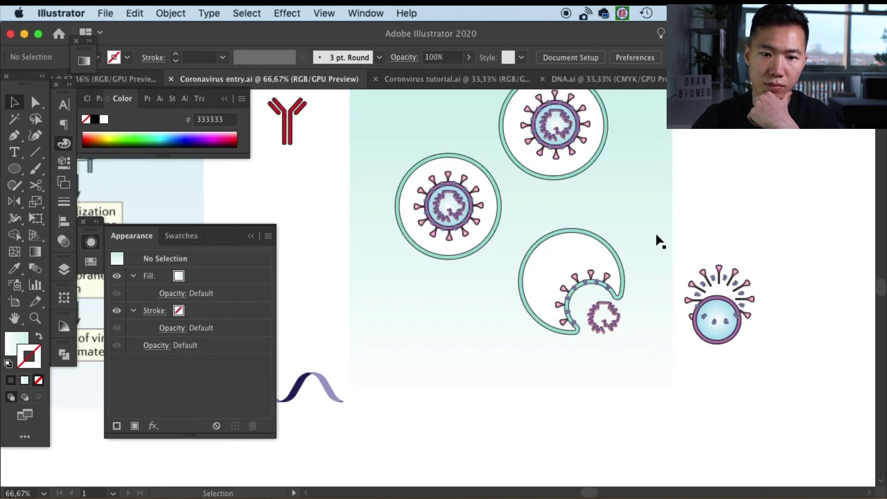
Lock the background rectangle and delete the spikes on the fused membrane edge.
left_click(637, 229)
key("super+2")
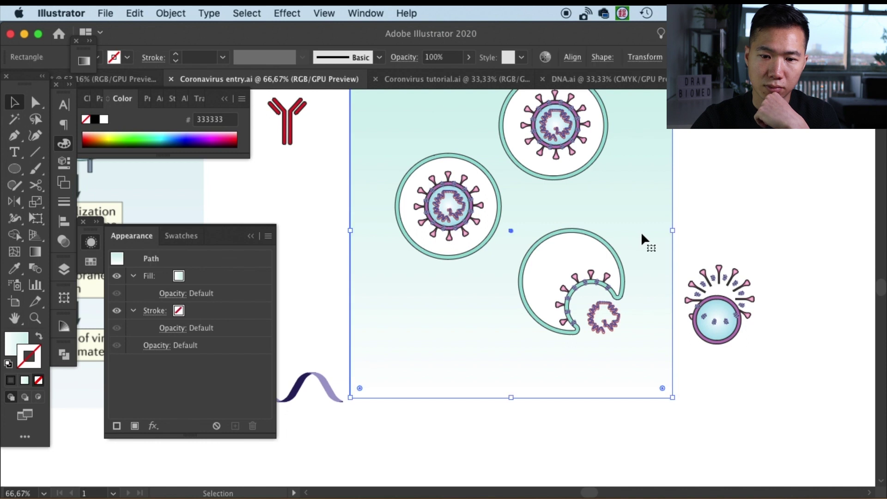
left_click(587, 261)
key("a")
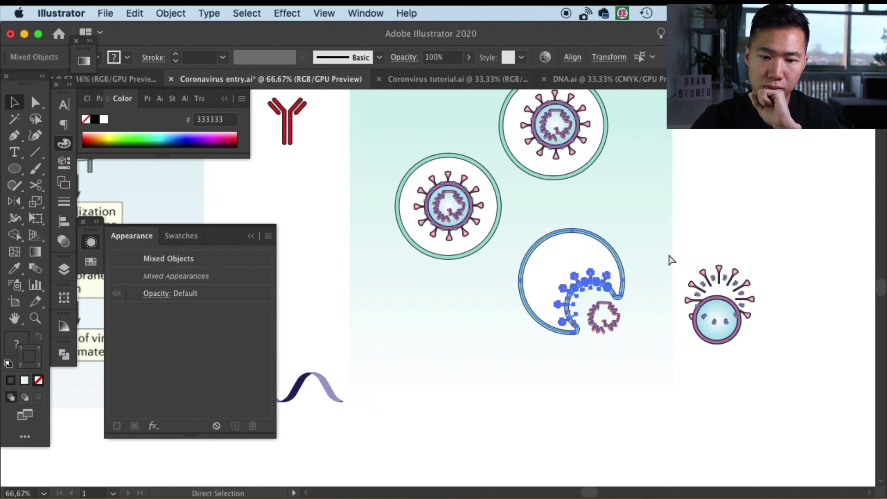
key("Delete")
key("p")
scroll(593, 255, "up", 3)
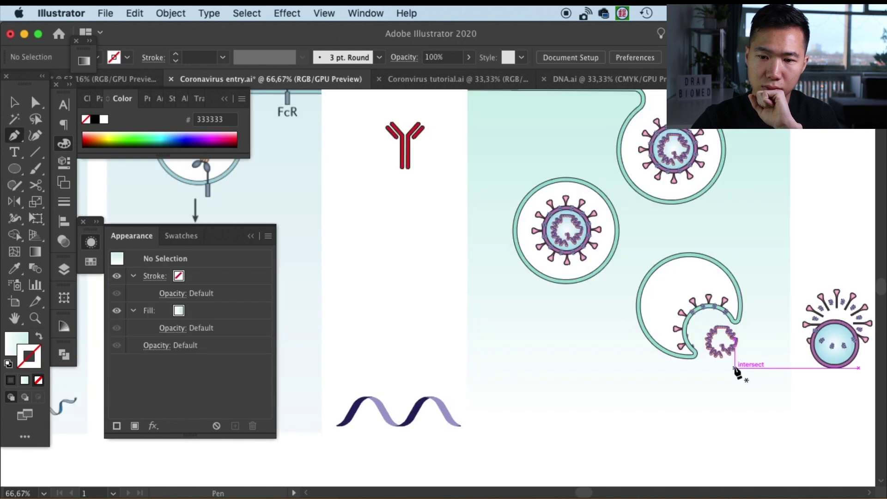
Draw a short curve below the fusing vesicle and style it as a thin 2 pt arrow.
mouse_move(733, 378)
left_mouse_down()
mouse_move(721, 416)
mouse_move(708, 408)
left_mouse_up()
key("v")
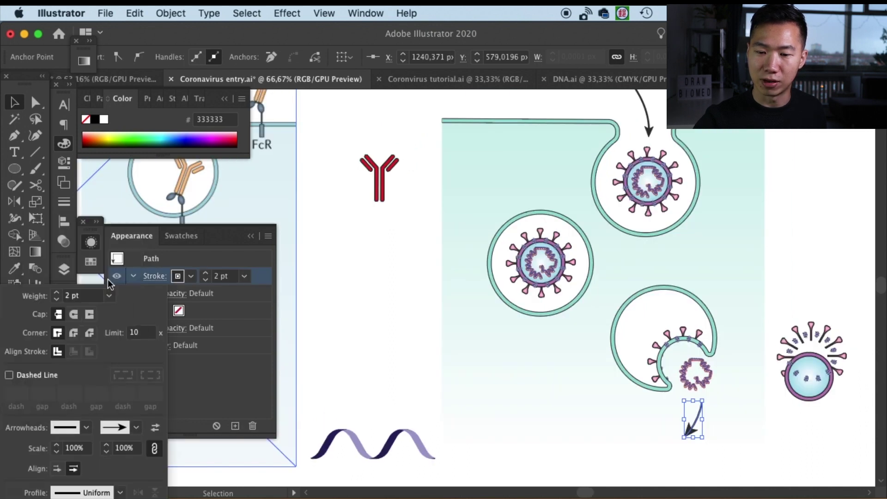
left_click(37, 103)
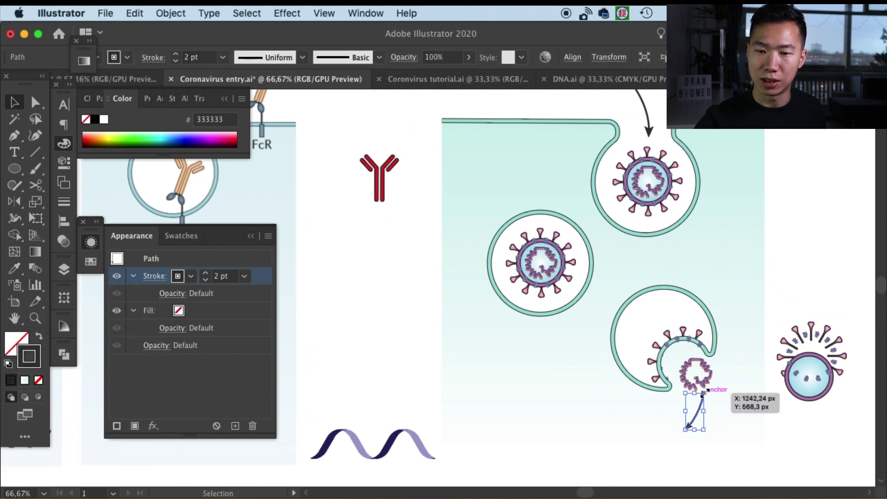
mouse_move(693, 419)
left_mouse_down()
mouse_move(693, 406)
mouse_move(708, 434)
left_mouse_up()
left_click(377, 324)
Draw the released RNA path, apply the DNA helix brush, and lengthen its end.
key("p")
left_click(763, 426)
key("v")
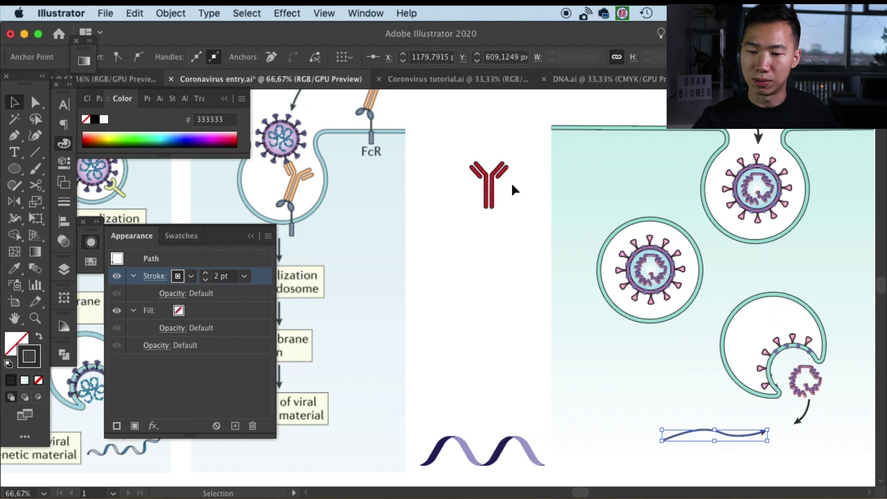
left_click(377, 57)
left_click(309, 145)
key("a")
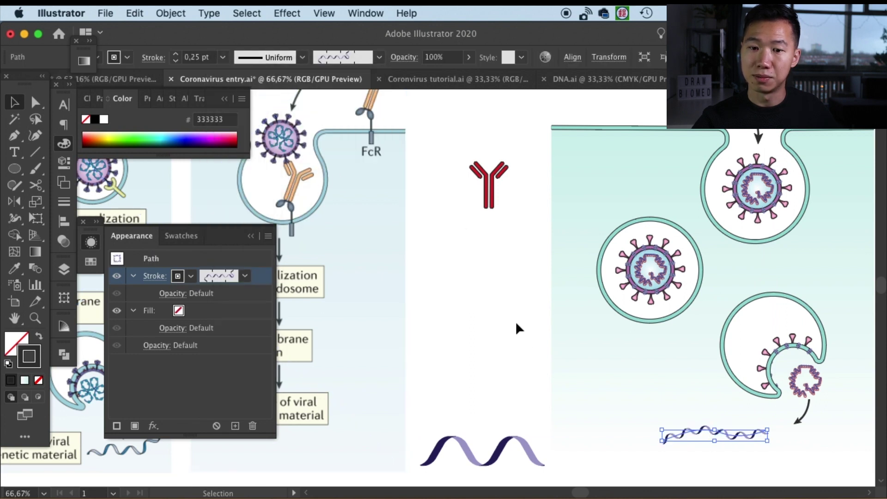
mouse_move(765, 435)
left_mouse_down()
mouse_move(813, 441)
mouse_move(763, 440)
left_mouse_up()
key("v")
left_click(595, 363)
key("super+minus")
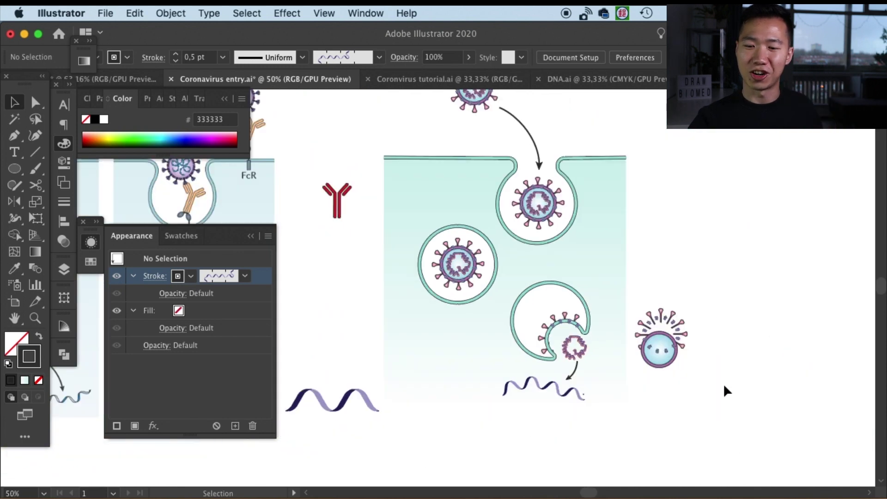
scroll(728, 415, "up", 5)
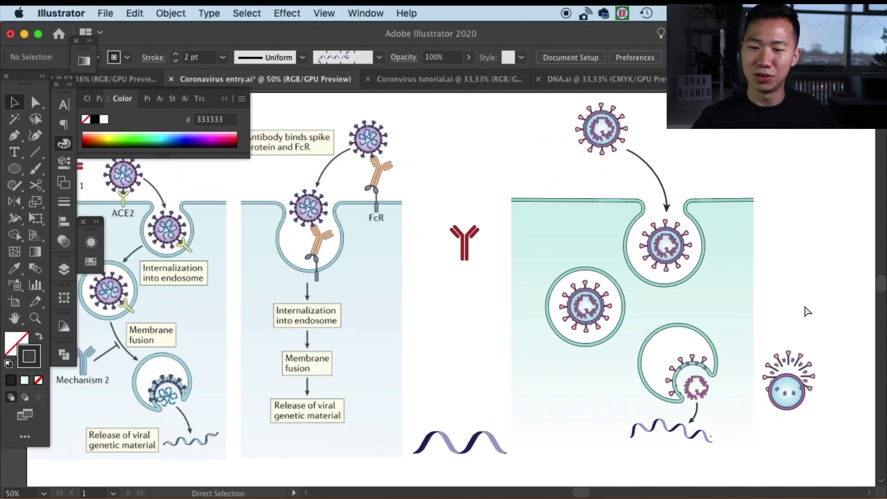
Save, then move the red antibody above the membrane beside the virus and tilt it.
key("super+s")
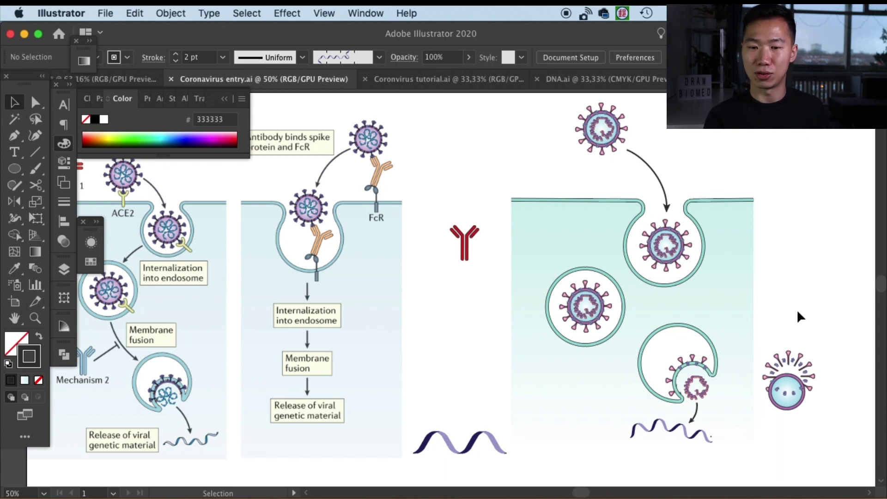
left_click_drag(637, 250, 707, 271)
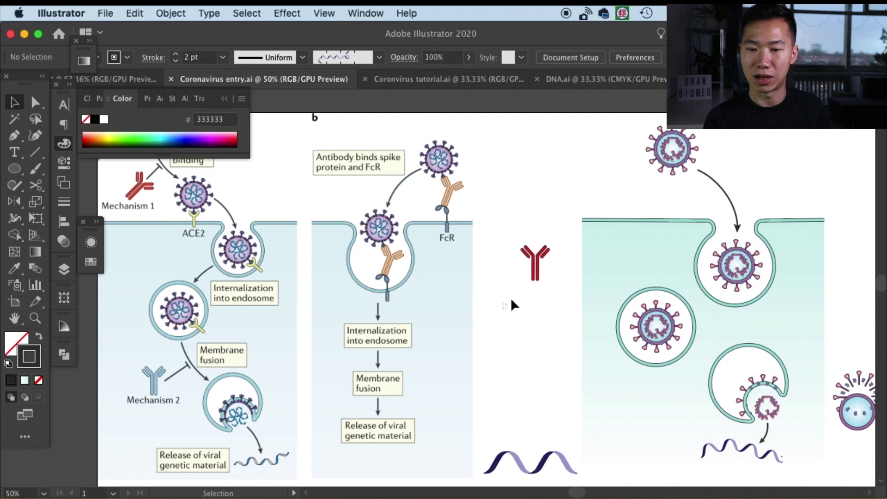
left_click(538, 262)
mouse_move(542, 274)
left_mouse_down()
mouse_move(656, 201)
mouse_move(692, 197)
left_mouse_up()
left_click(671, 178)
left_click(655, 202)
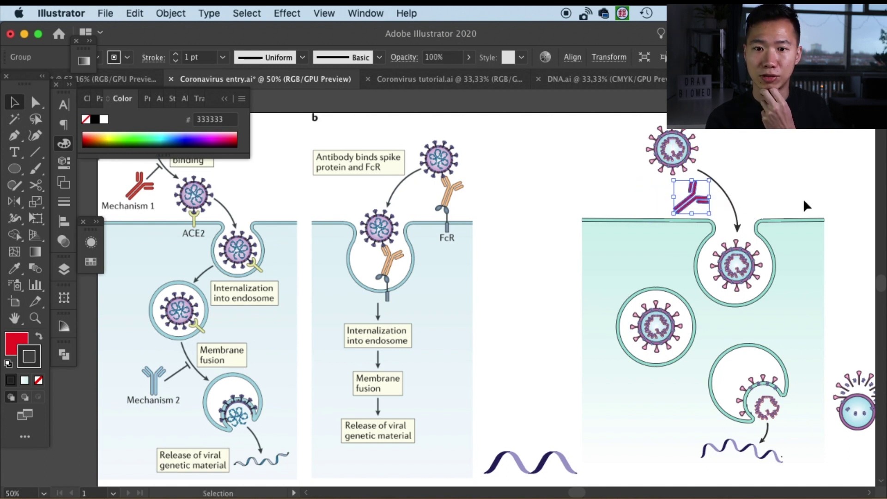
Nudge the view, deselect the antibody, and save the document with Cmd+S.
key("space")
left_click_drag(803, 196, 780, 189)
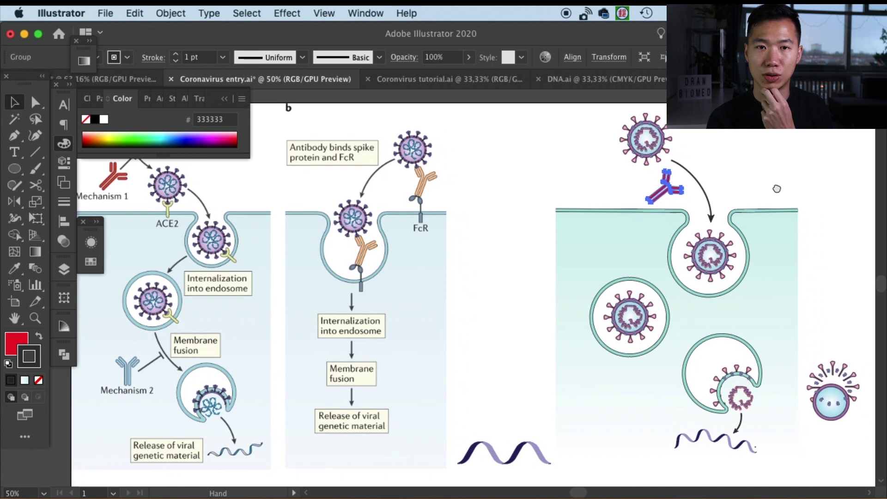
left_click(794, 196)
key("a")
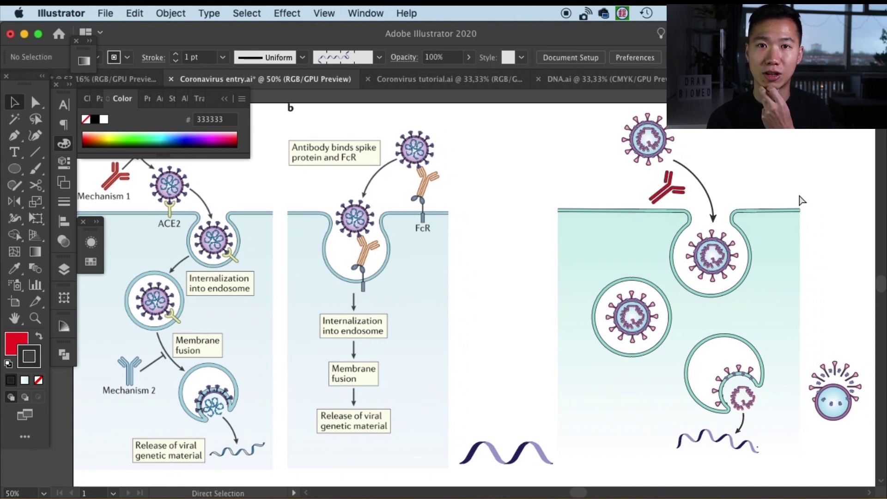
key("v")
key("super+s")
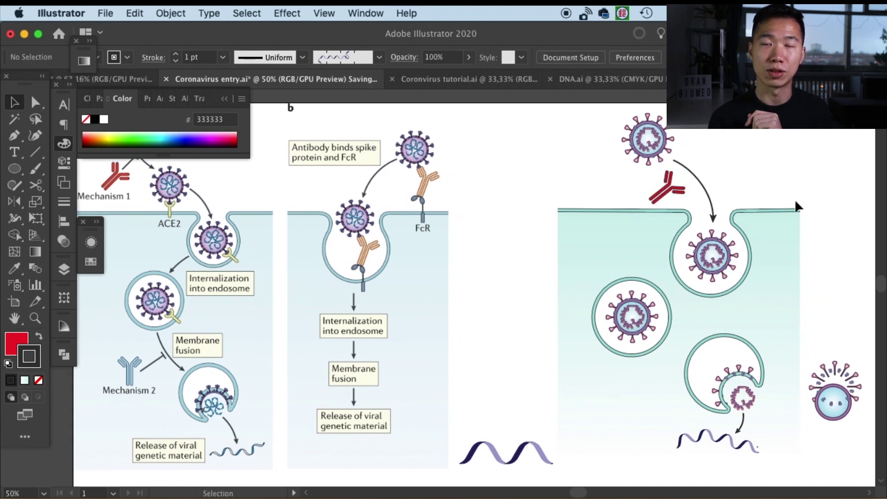